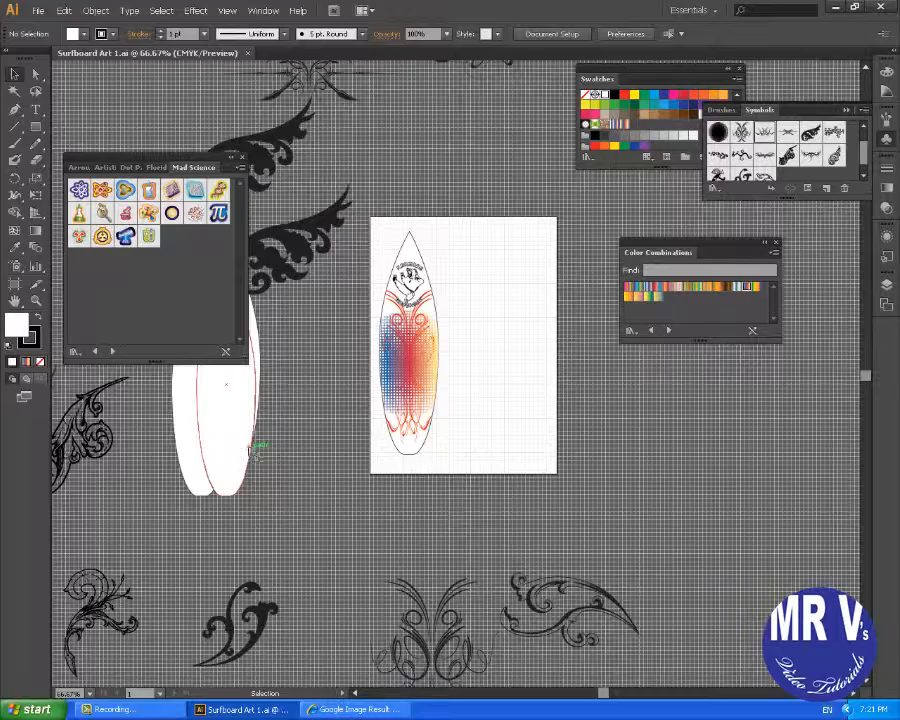
- Move the front white surfboard outline slightly away from the one it overlaps
drag(255, 450, 285, 450)
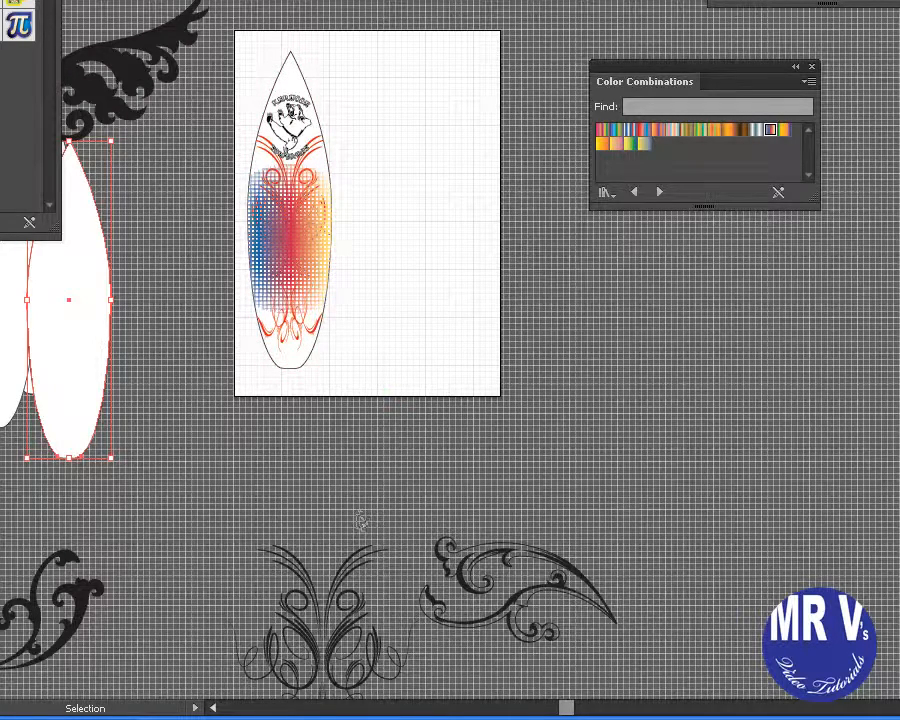
click(322, 640)
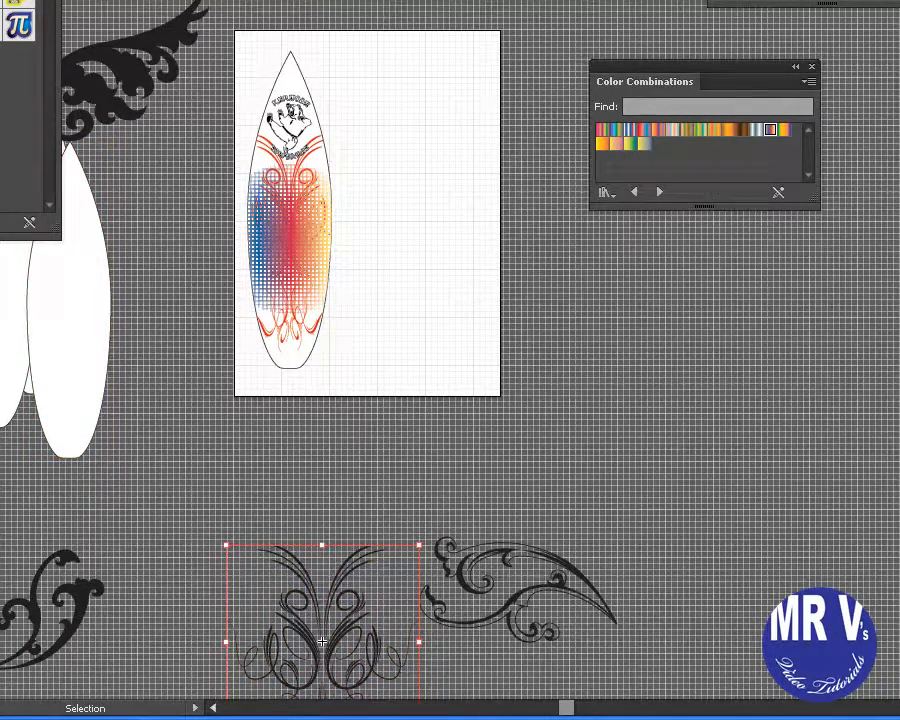
- Place the Sun from the Primitive symbol library on the artboard beside the decorated surfboard and break its symbol link
click(725, 3)
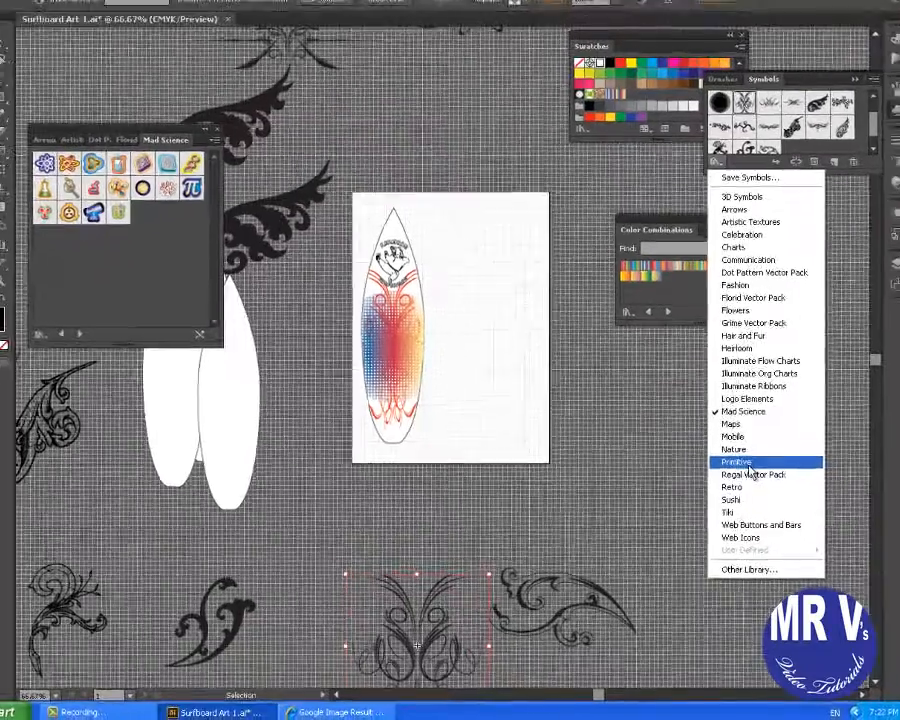
click(752, 394)
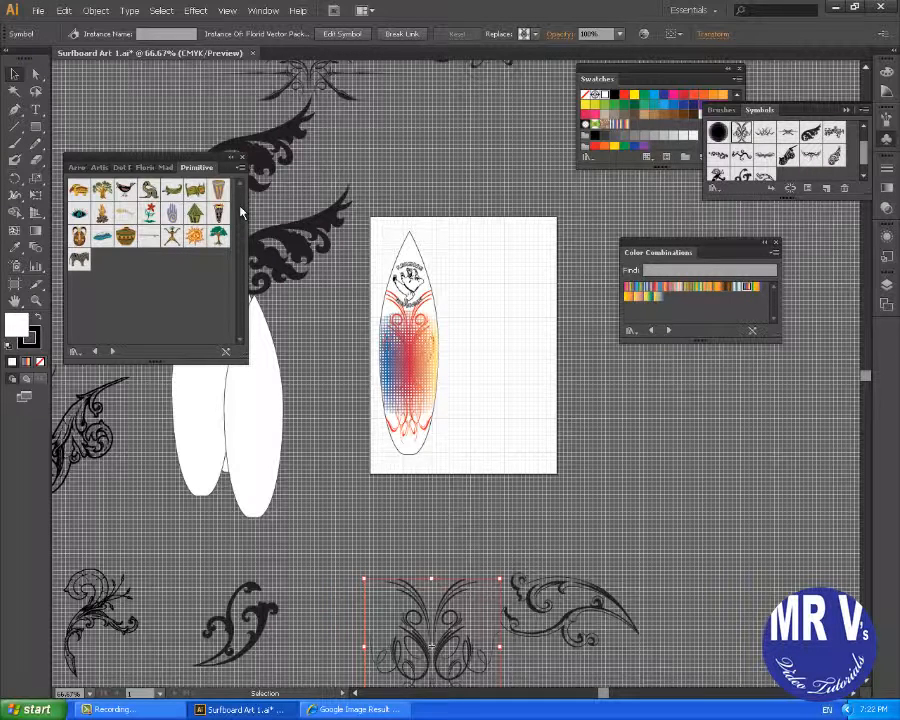
click(194, 235)
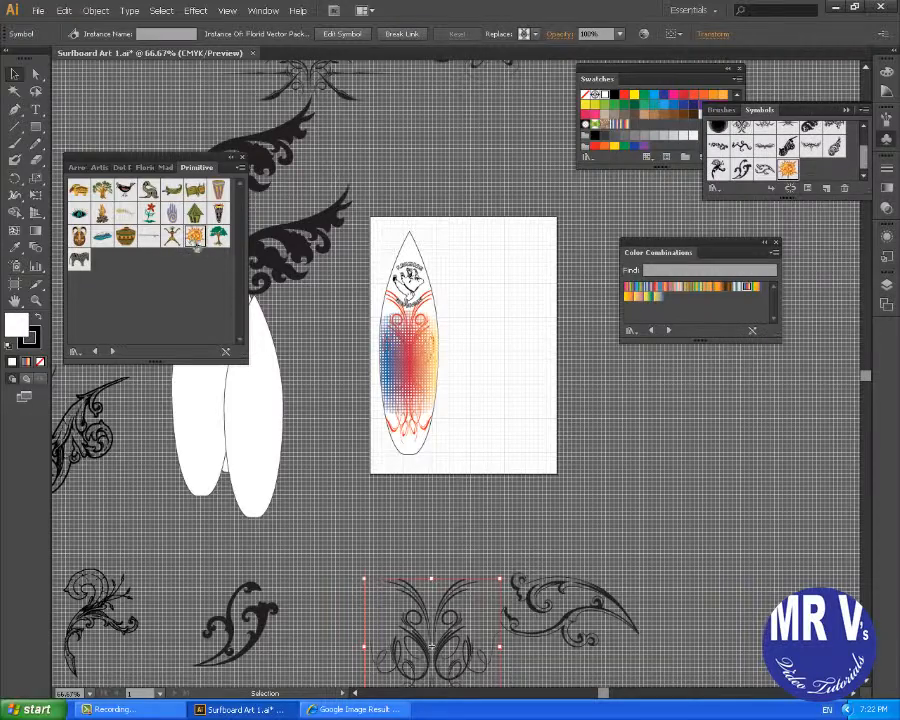
drag(230, 265, 516, 394)
click(519, 331)
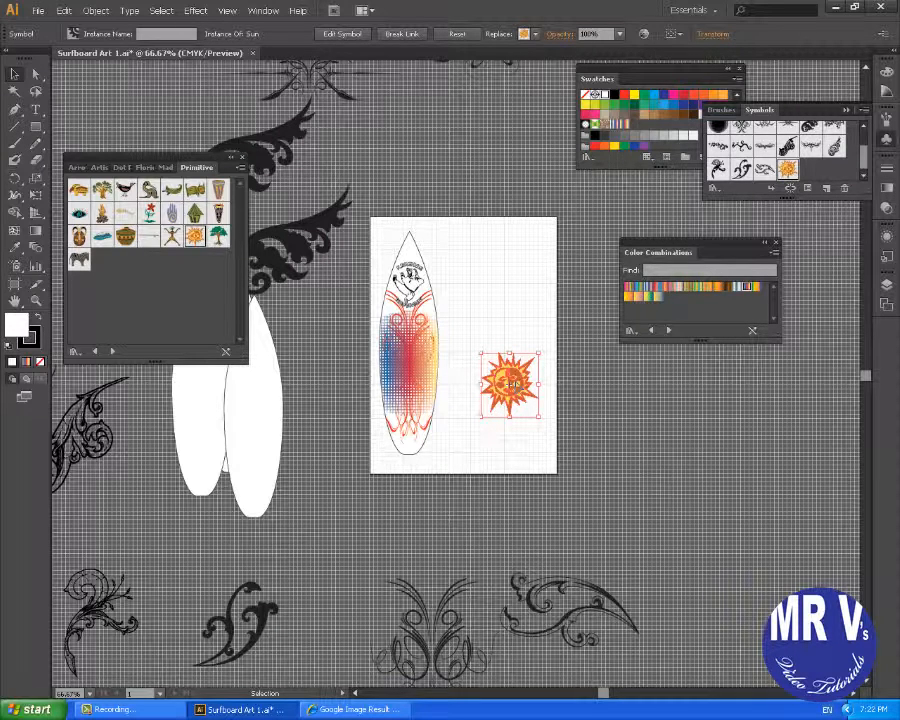
click(397, 35)
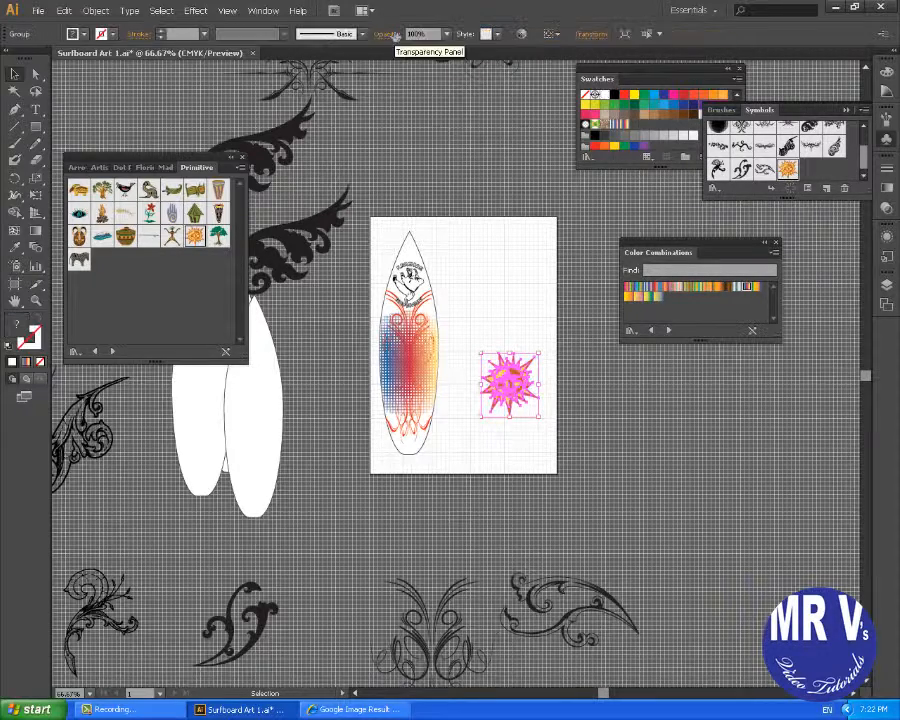
- Ungroup the sun artwork by one level
click(38, 300)
click(508, 378)
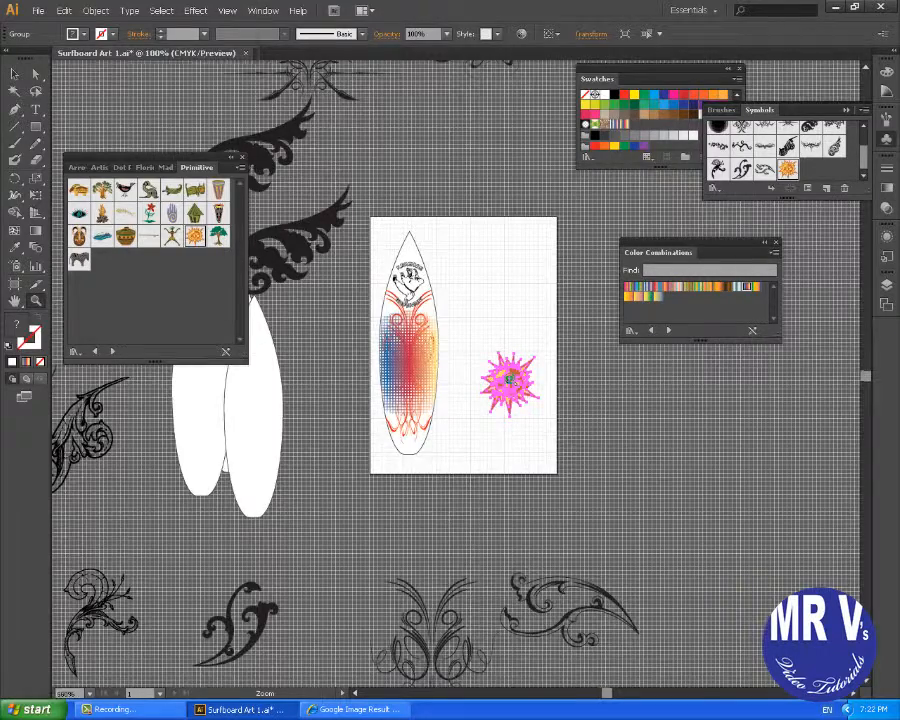
click(456, 377)
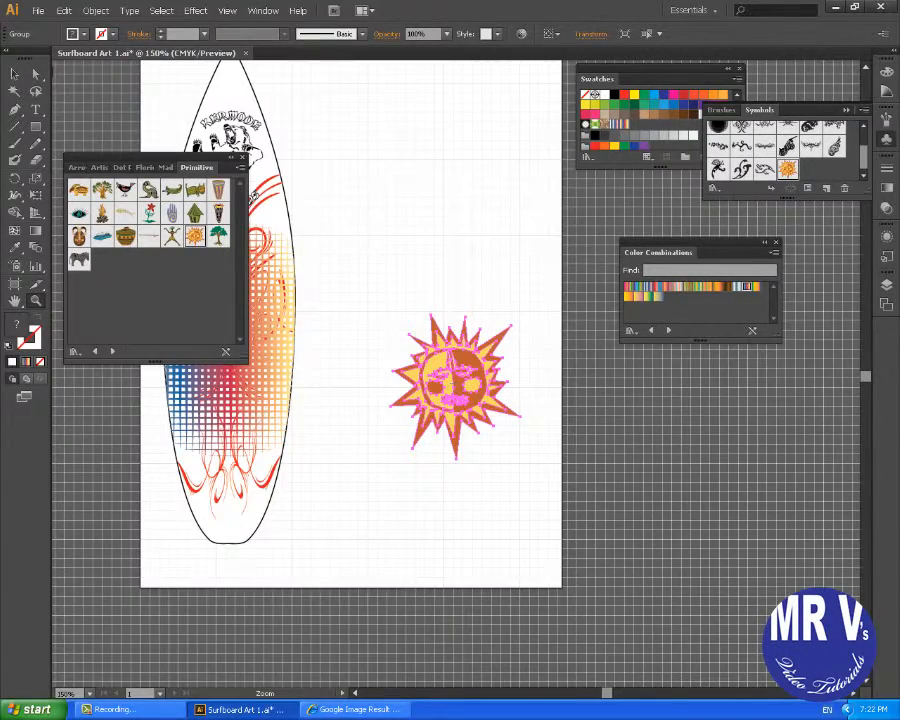
drag(606, 692, 602, 692)
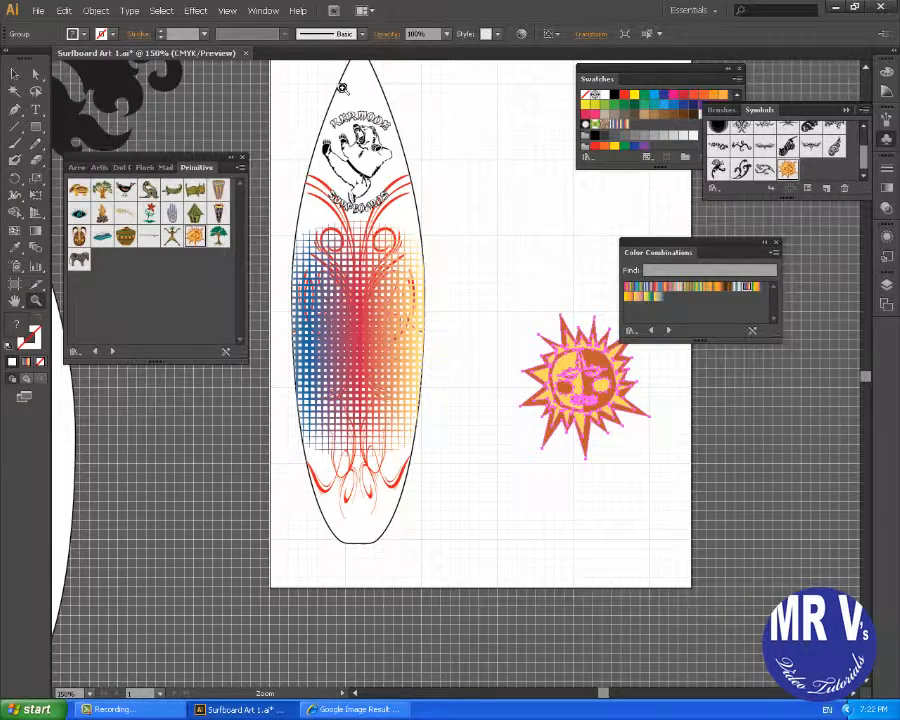
drag(601, 693, 611, 695)
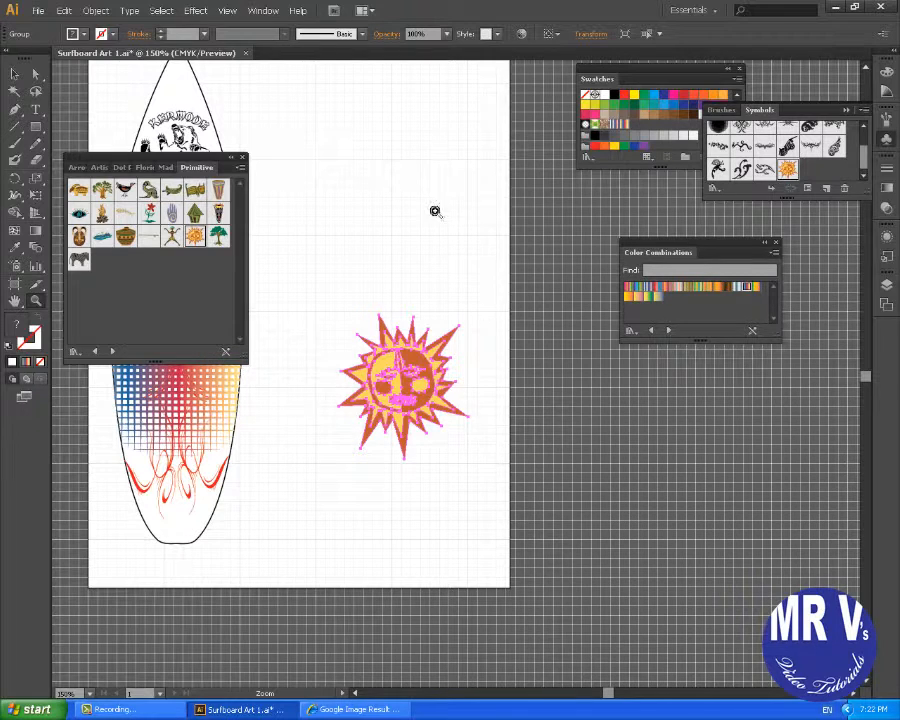
click(17, 77)
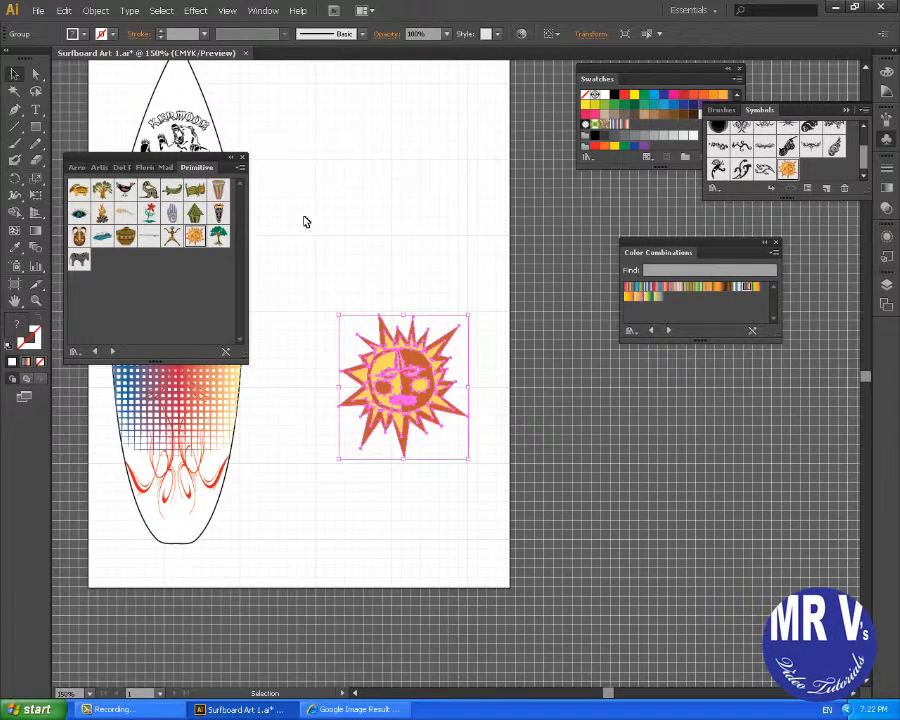
click(370, 290)
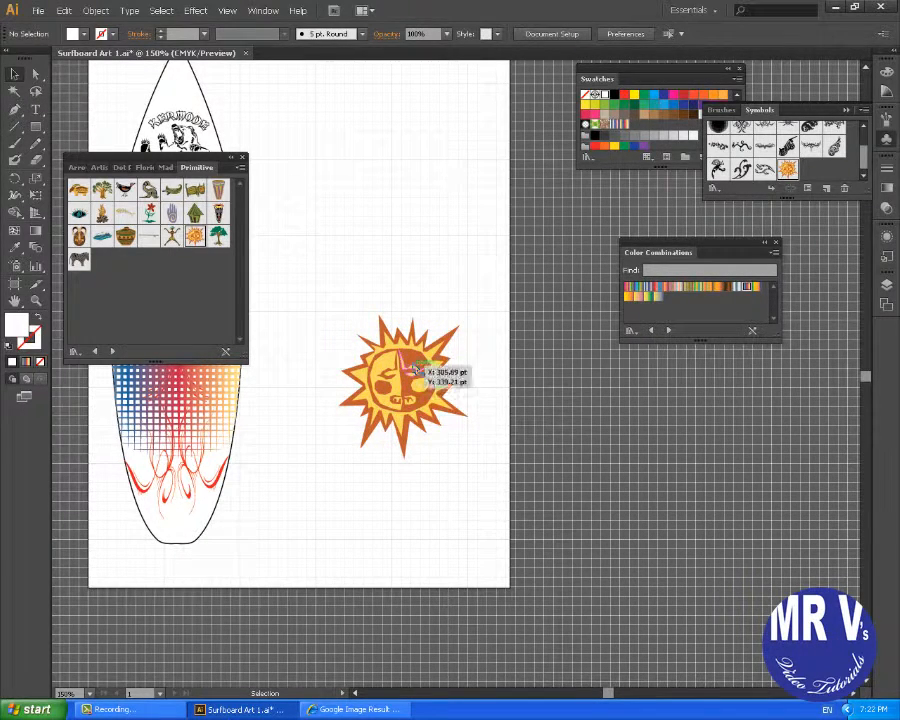
click(419, 387)
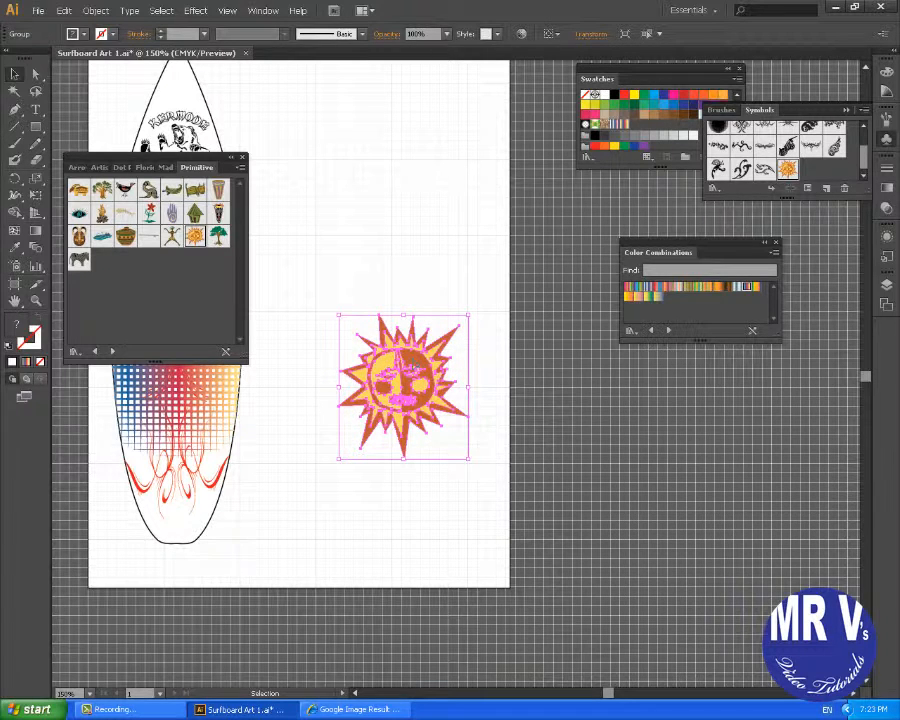
key(ctrl+shift)
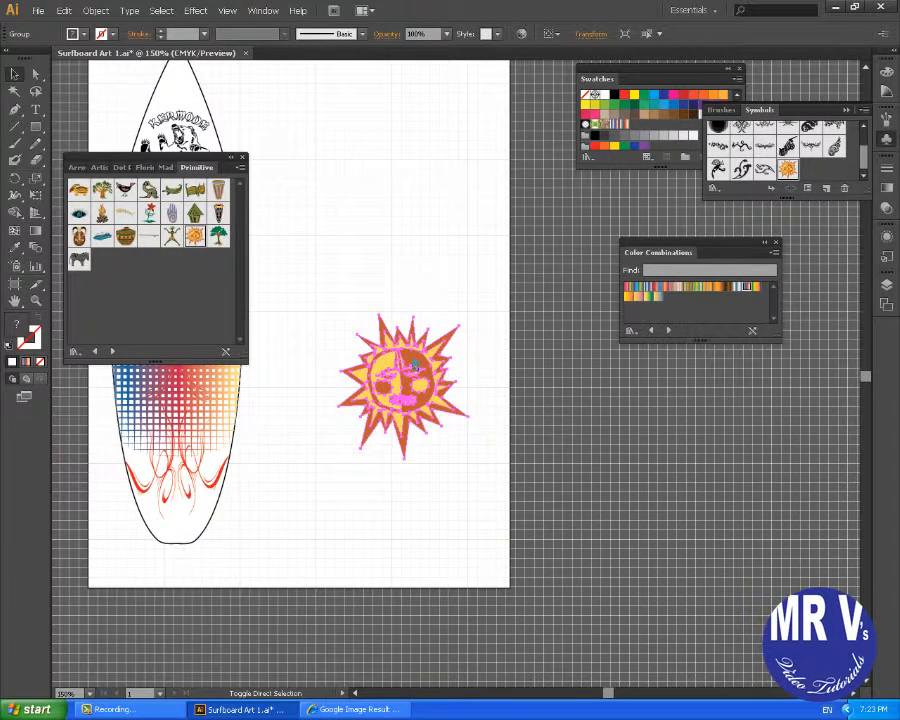
click(474, 331)
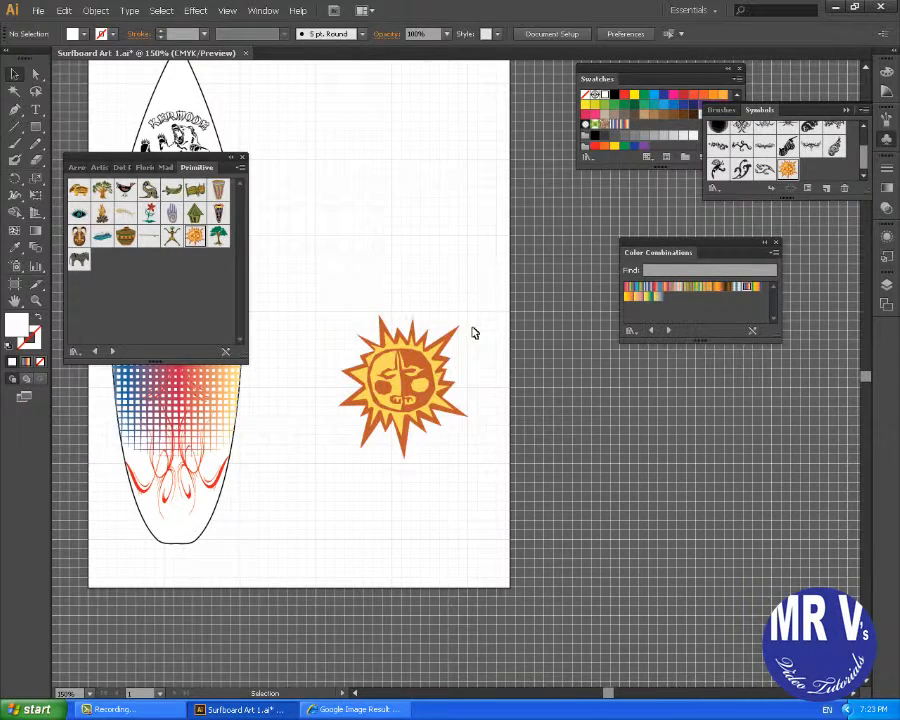
- Try filling the whole sun group with red and undo that fill
click(458, 335)
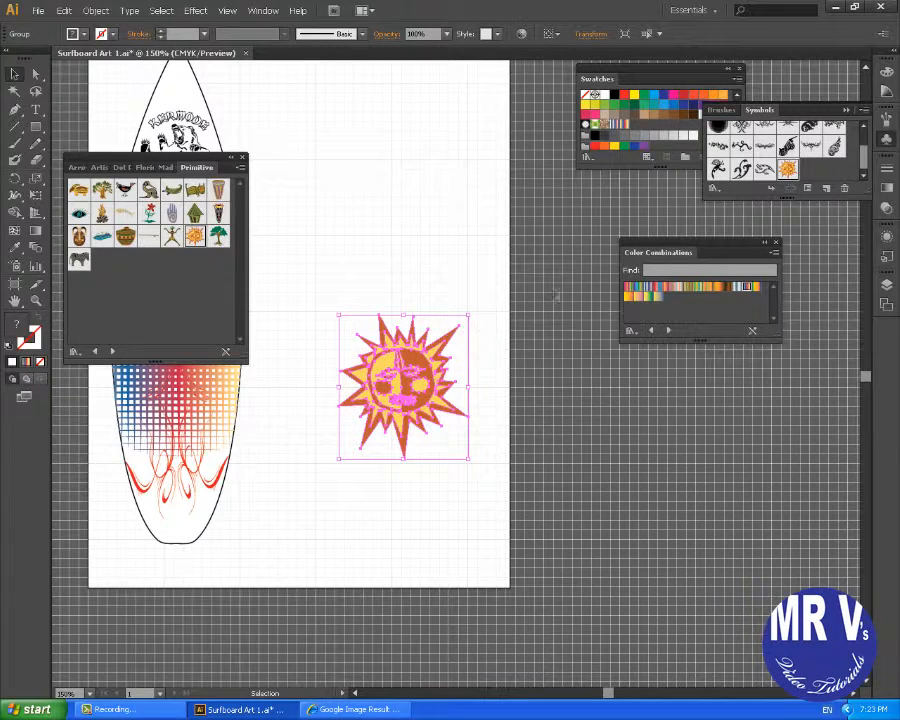
click(624, 95)
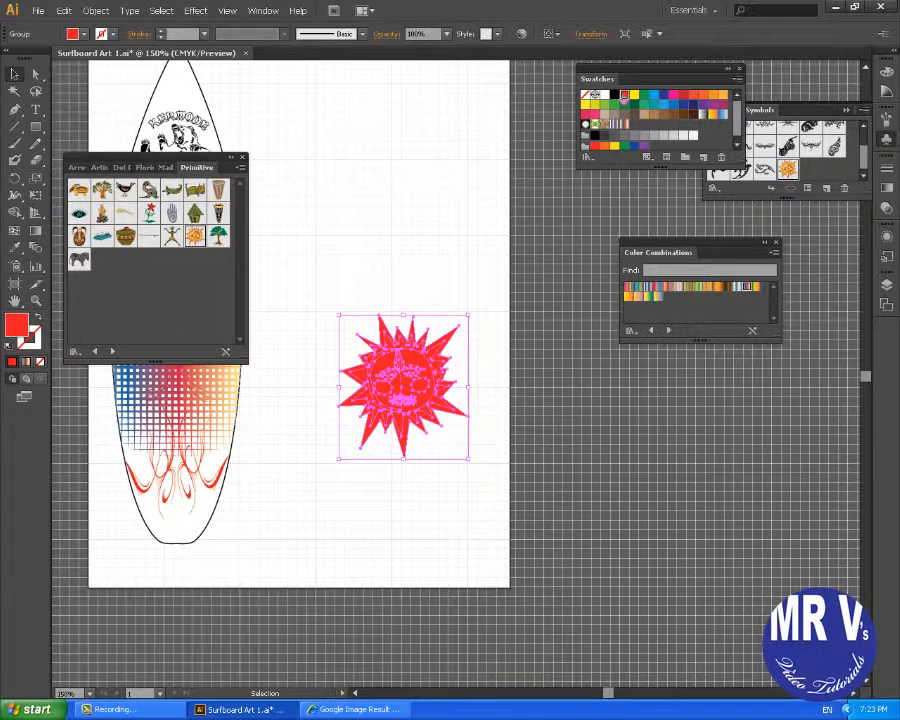
key(ctrl+z)
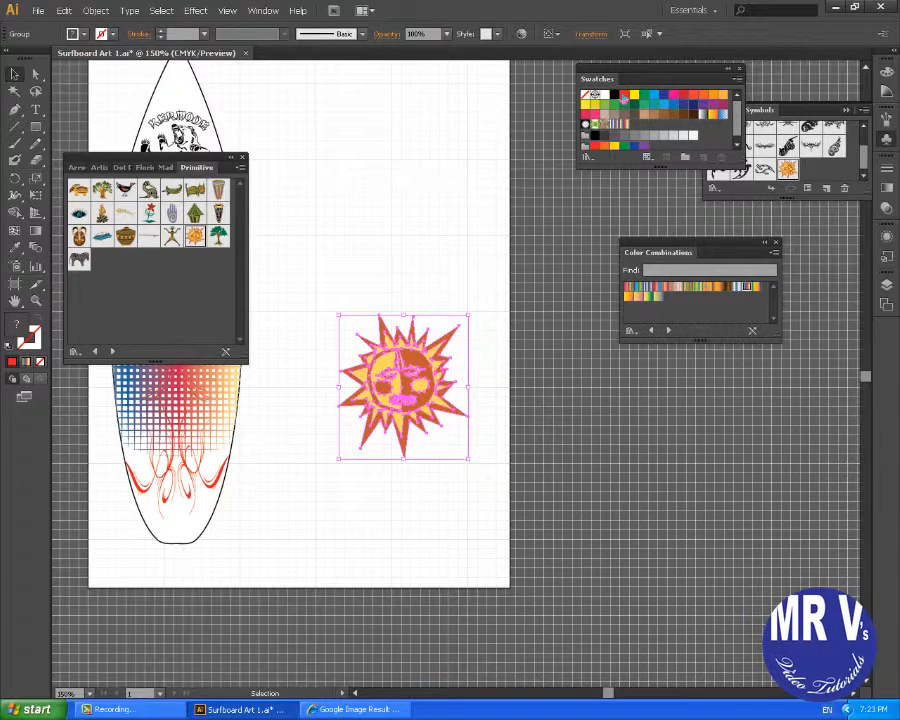
- Ungroup the sun's nested groups into separate paths and deselect them
key(ctrl+shift+g)
key(ctrl+shift+g)
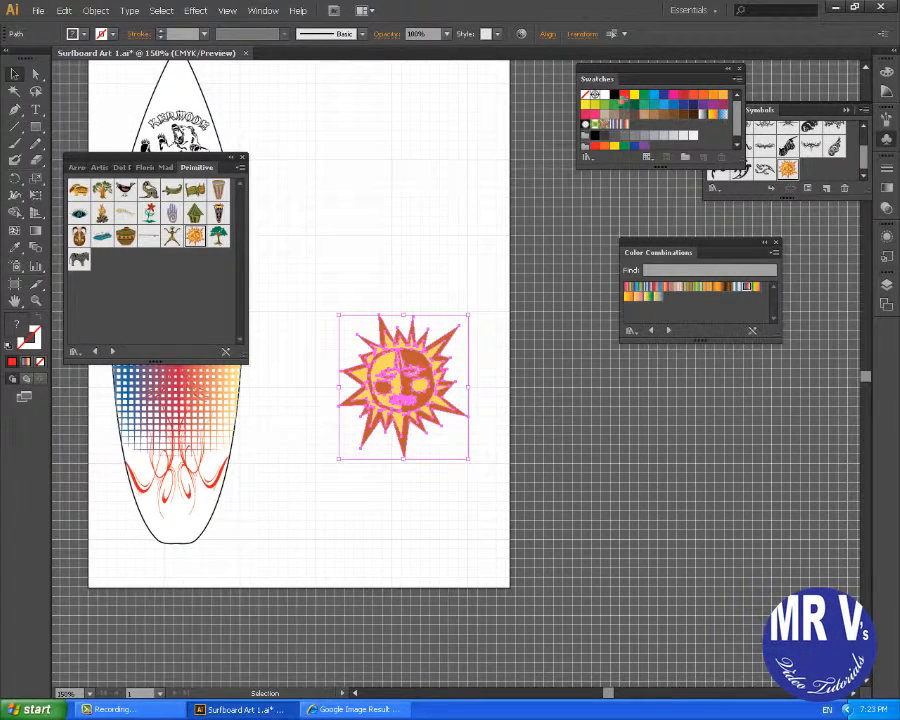
click(502, 172)
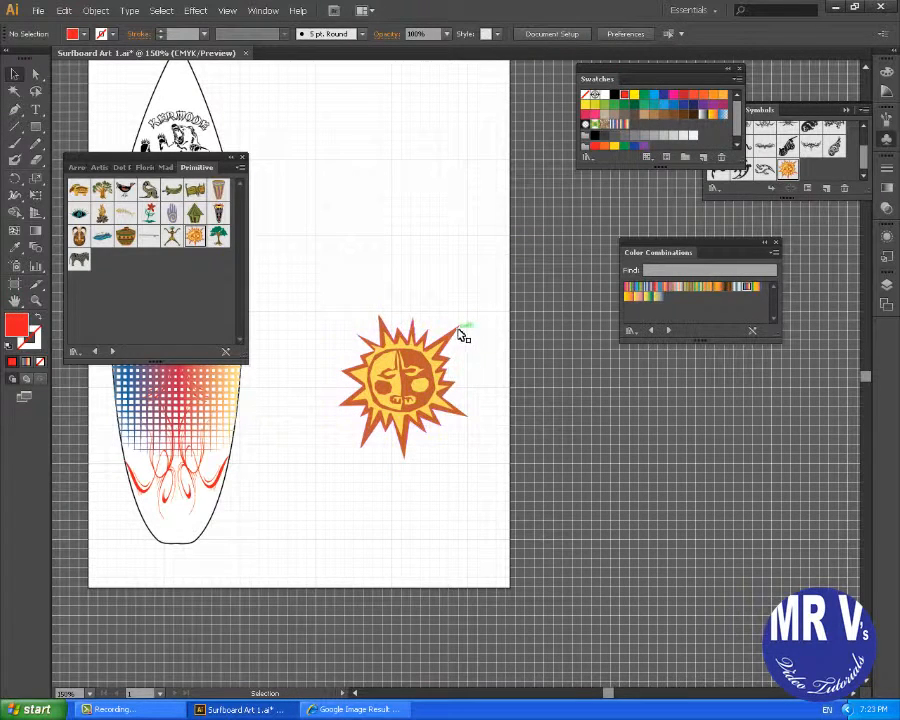
- Fill the sun's outer rays with the red swatch and its inner rays with the yellow swatch
click(458, 334)
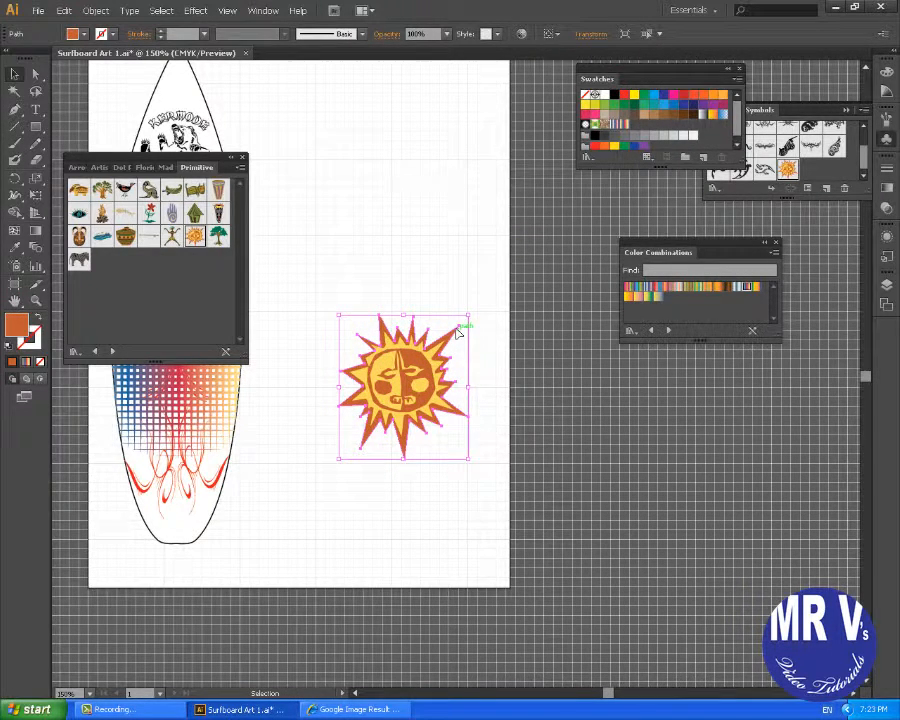
click(624, 96)
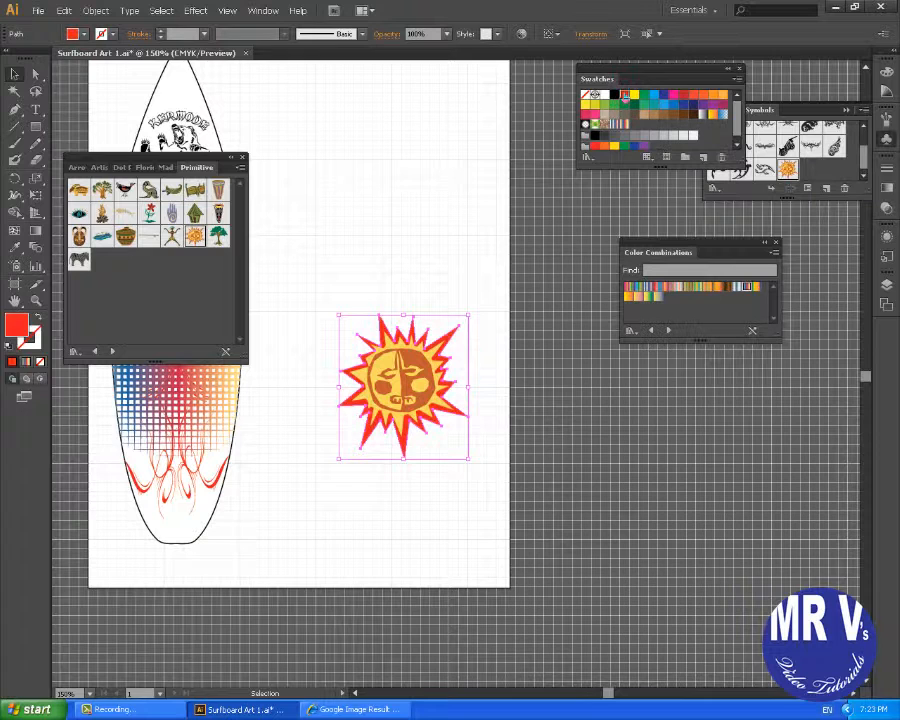
click(484, 344)
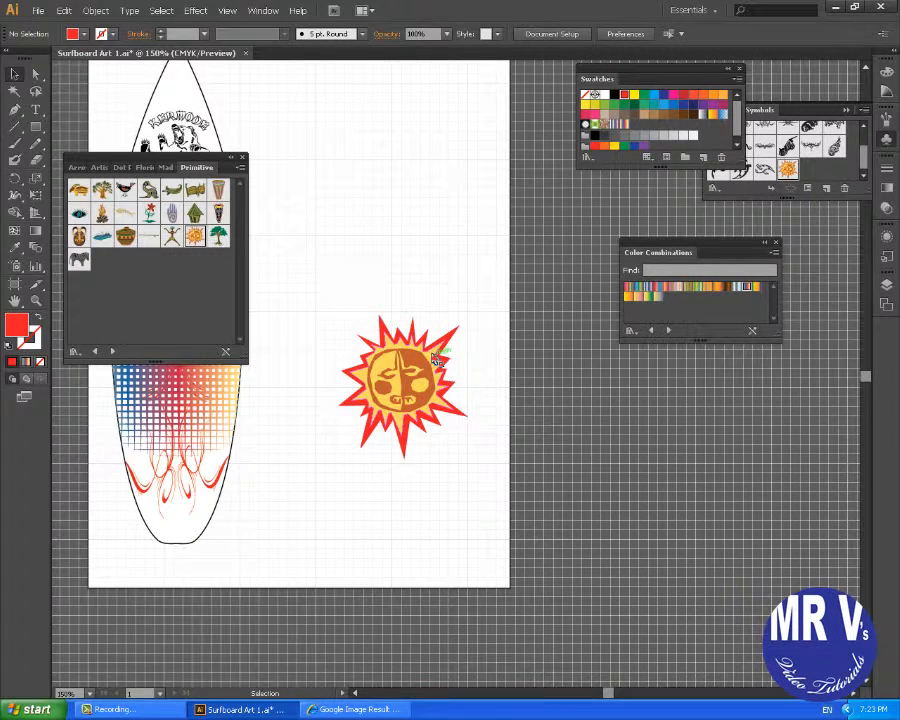
click(436, 360)
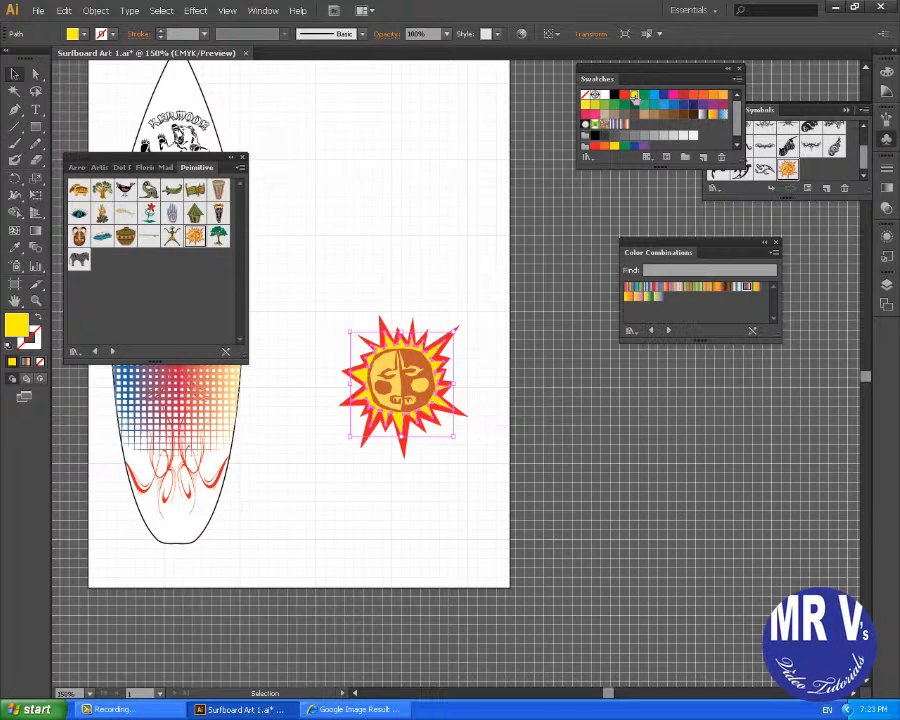
click(480, 373)
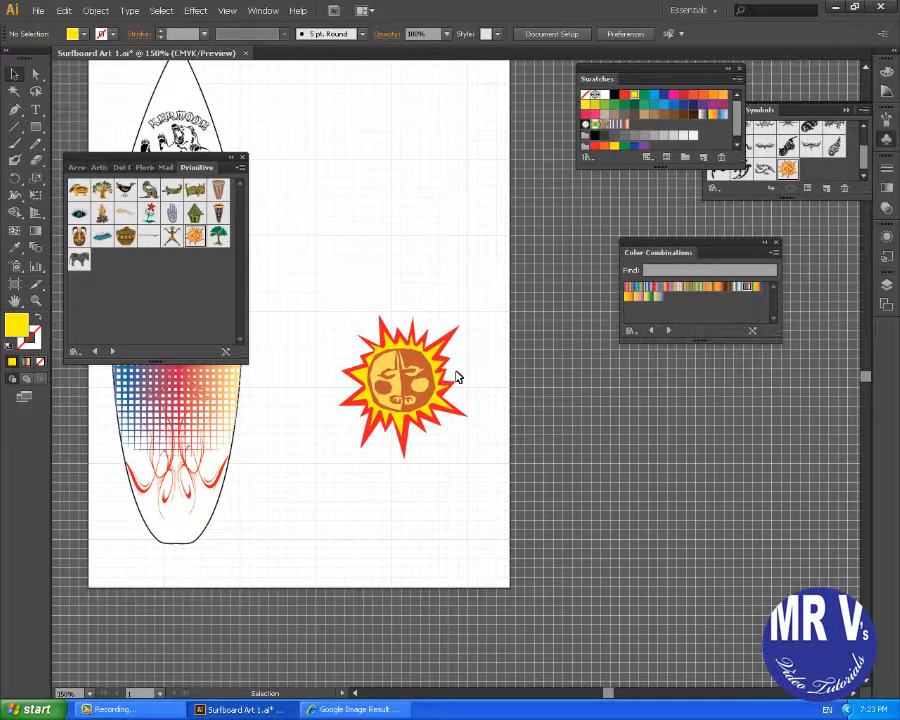
- Fill the right half of the sun's face with red and the left half with yellow
click(420, 368)
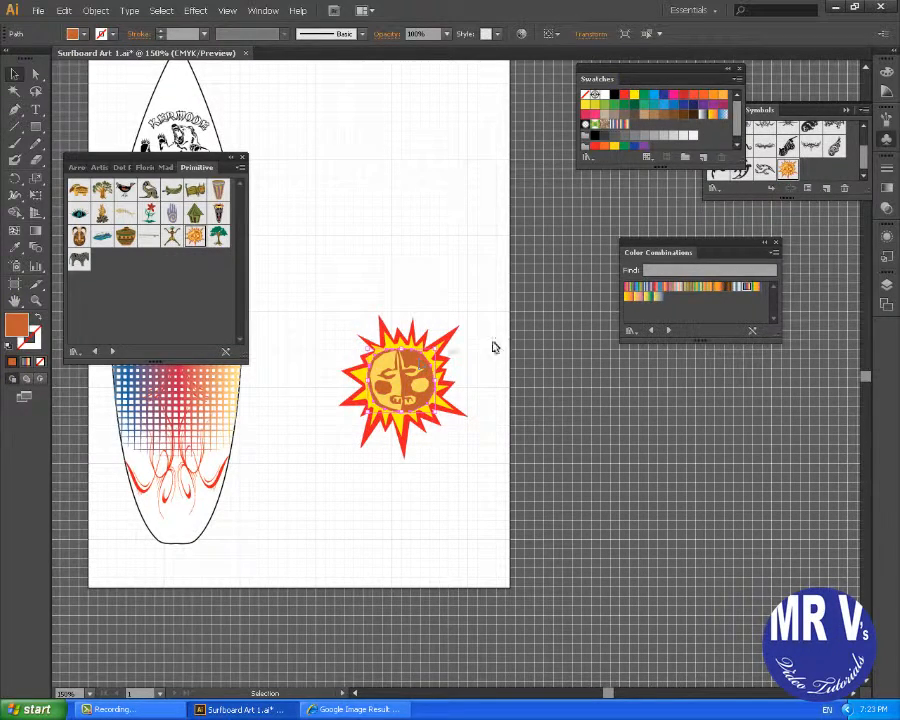
click(625, 97)
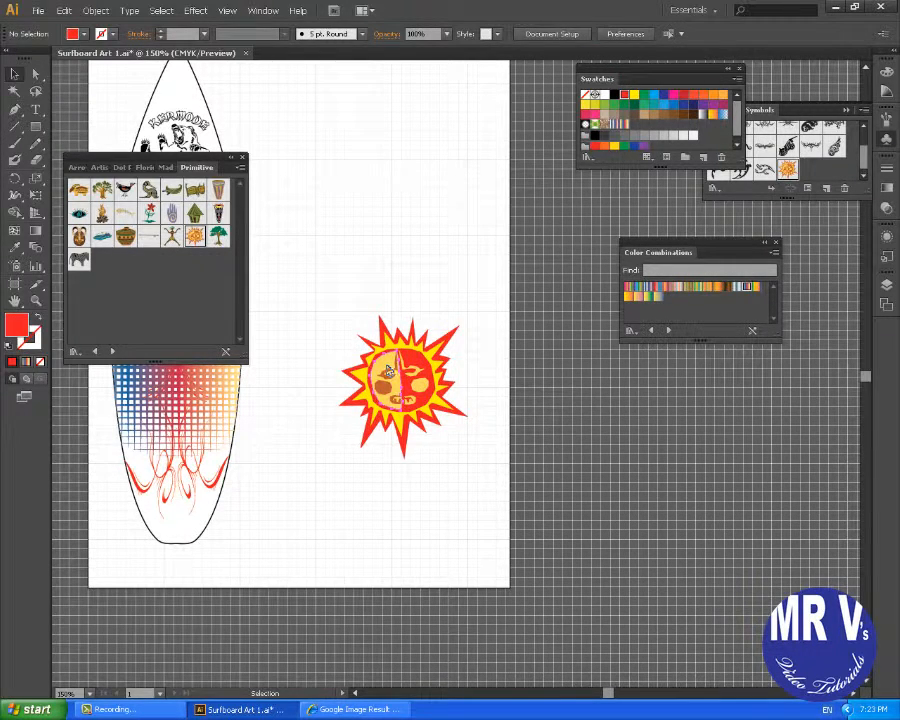
click(657, 147)
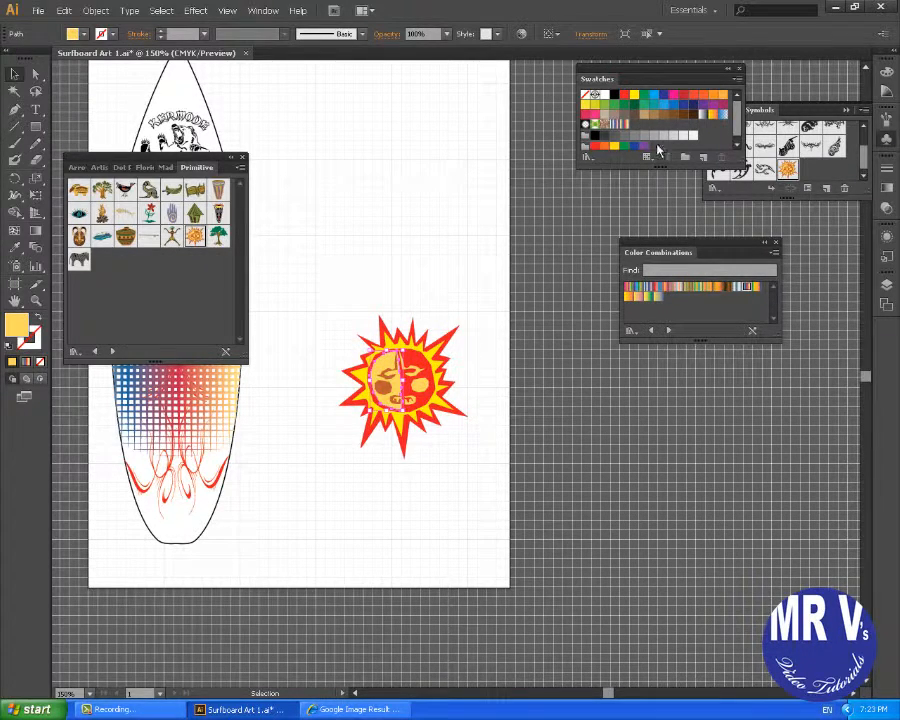
click(633, 96)
click(502, 277)
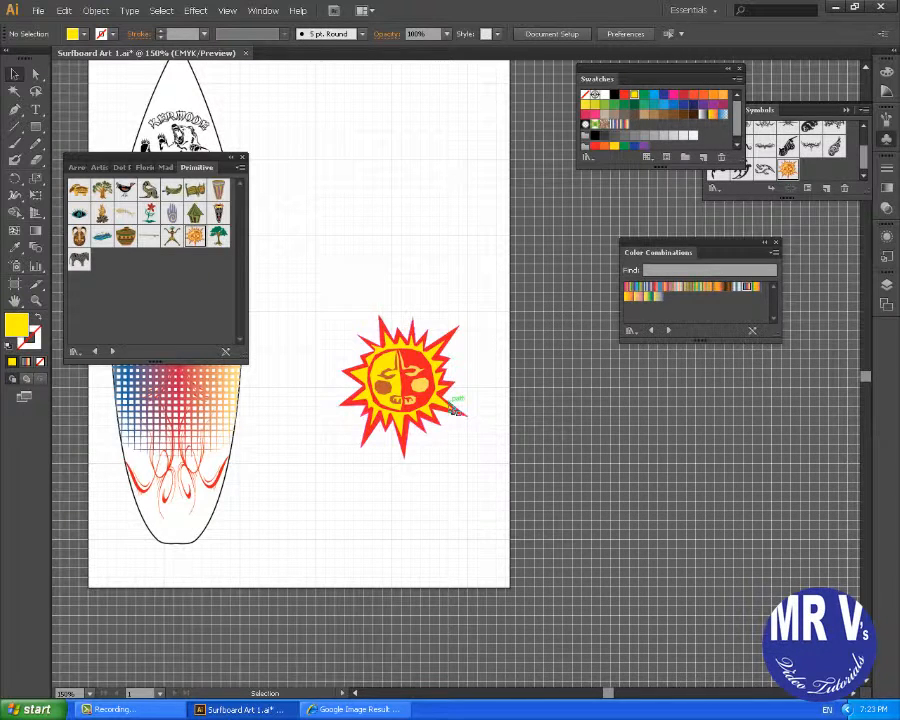
- Fill the sun's facial features, including eyebrows, cheeks, nose and mouth, with white
click(420, 387)
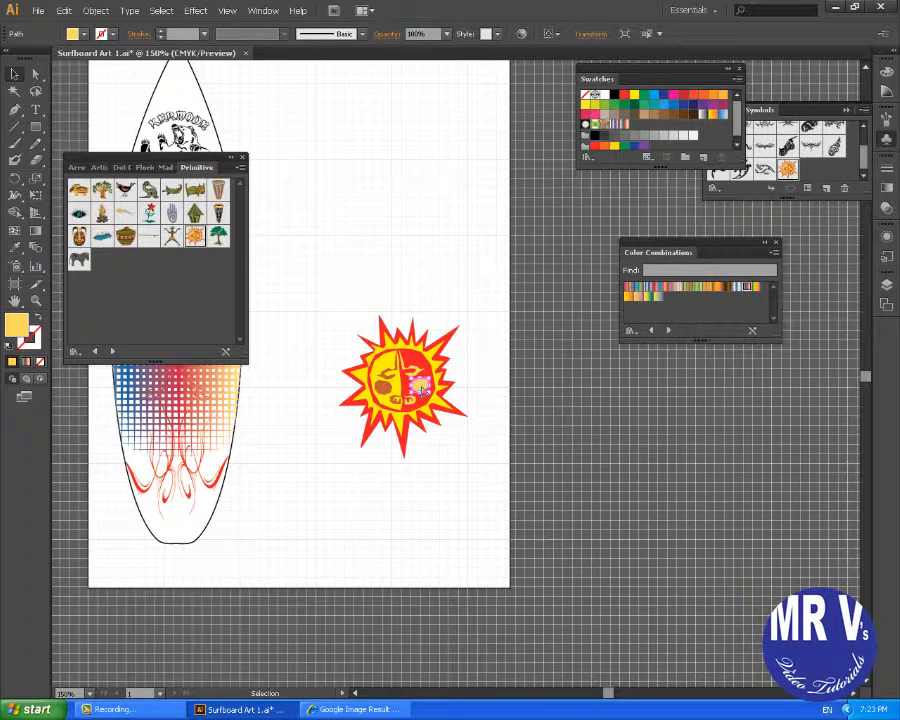
mouse_move(420, 386)
mouse_down()
mouse_move(418, 358)
mouse_move(418, 373)
mouse_move(384, 375)
mouse_move(383, 398)
mouse_move(404, 408)
mouse_move(396, 403)
mouse_move(405, 360)
mouse_move(409, 373)
mouse_up()
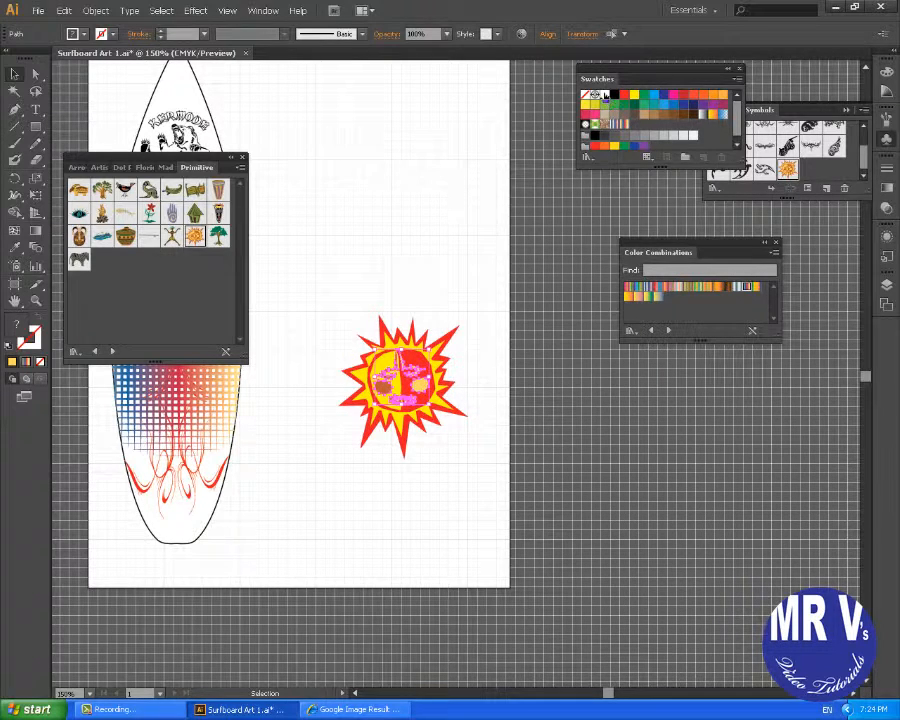
click(605, 95)
click(426, 166)
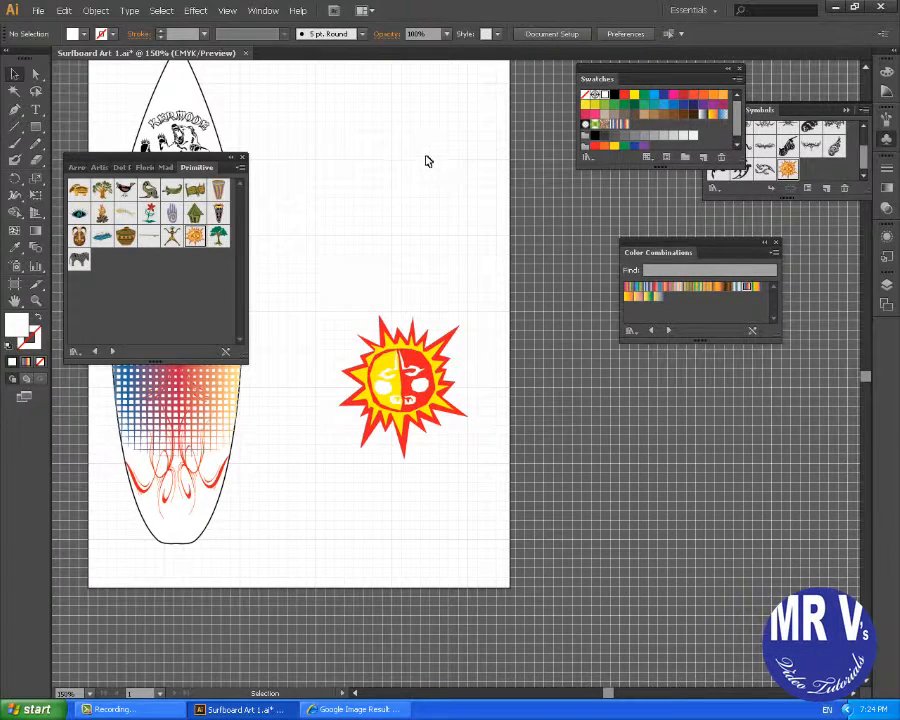
- Group all the paths of the recoloured sun
drag(315, 284, 491, 509)
key(a)
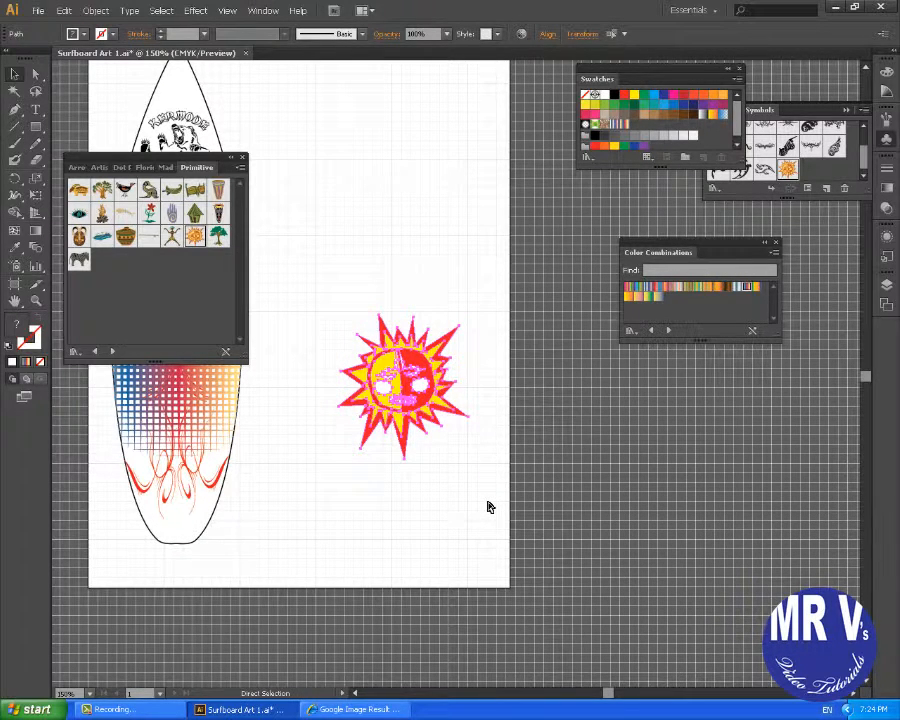
key(v)
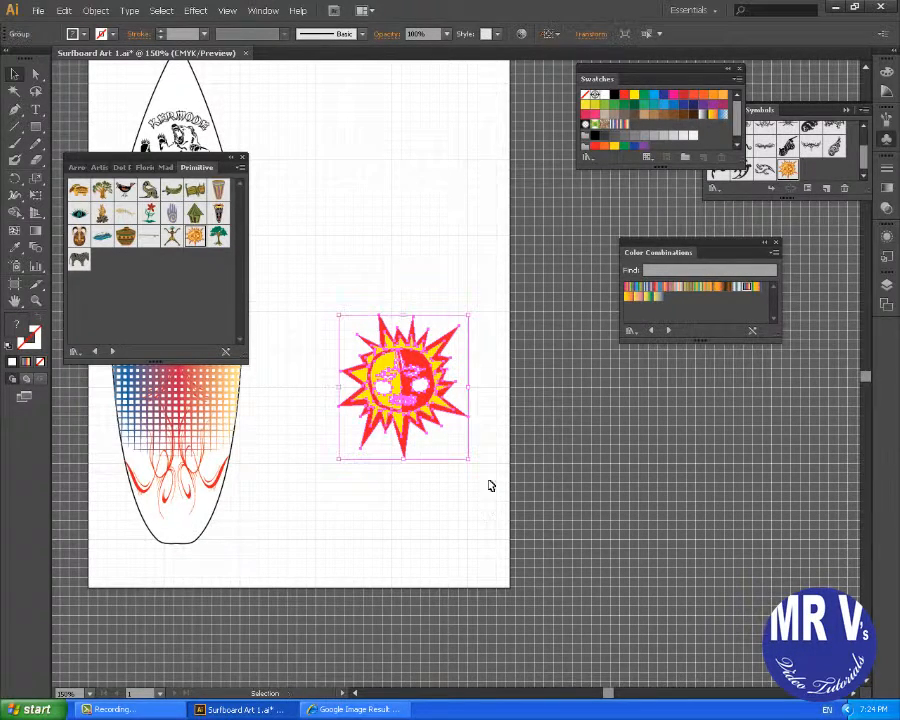
- Draw a long narrow triangular ray with the Pen tool, its point at the top of the sun and wide end up
click(15, 109)
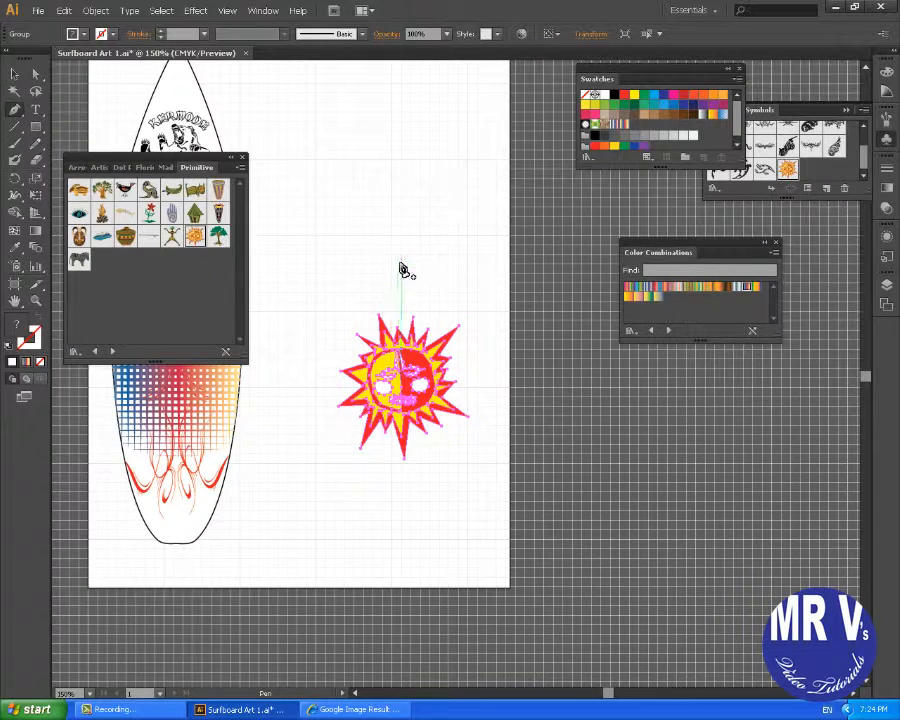
click(390, 315)
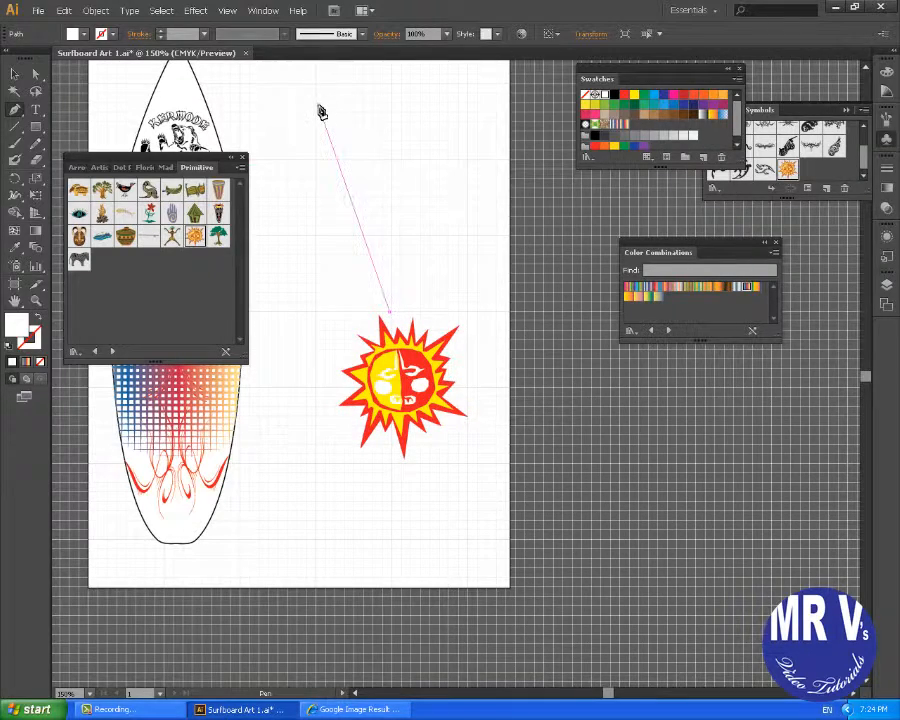
click(350, 98)
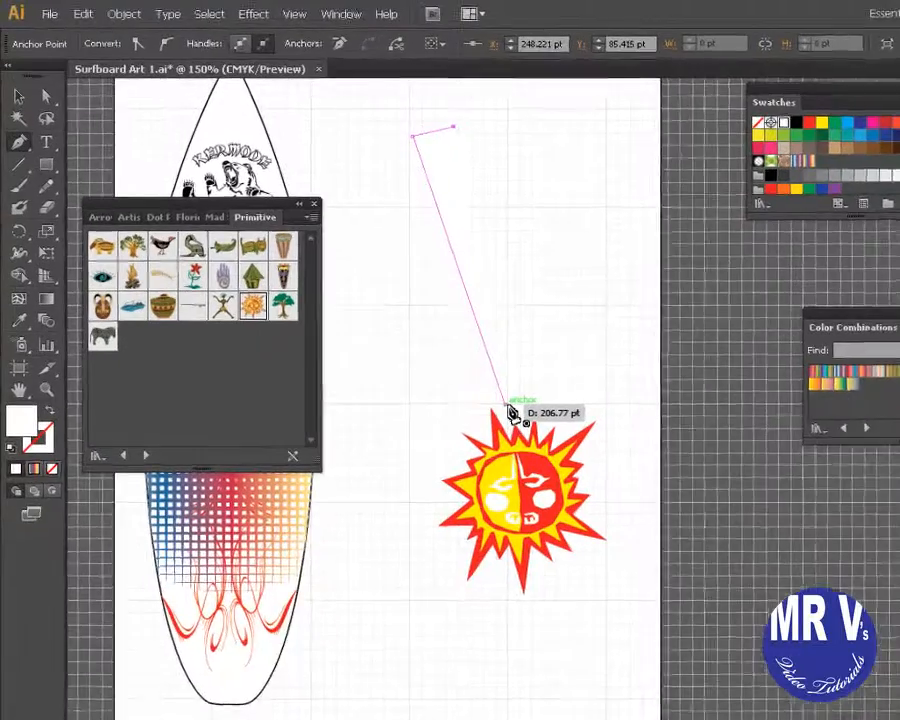
click(398, 306)
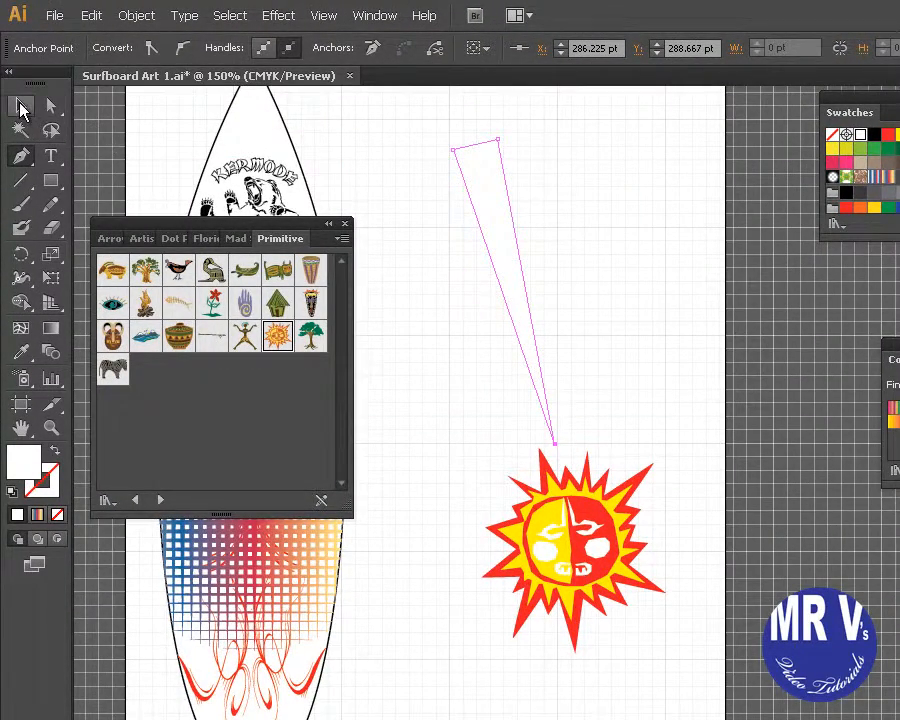
- Fill the triangular ray with the red swatch and deselect it
click(22, 108)
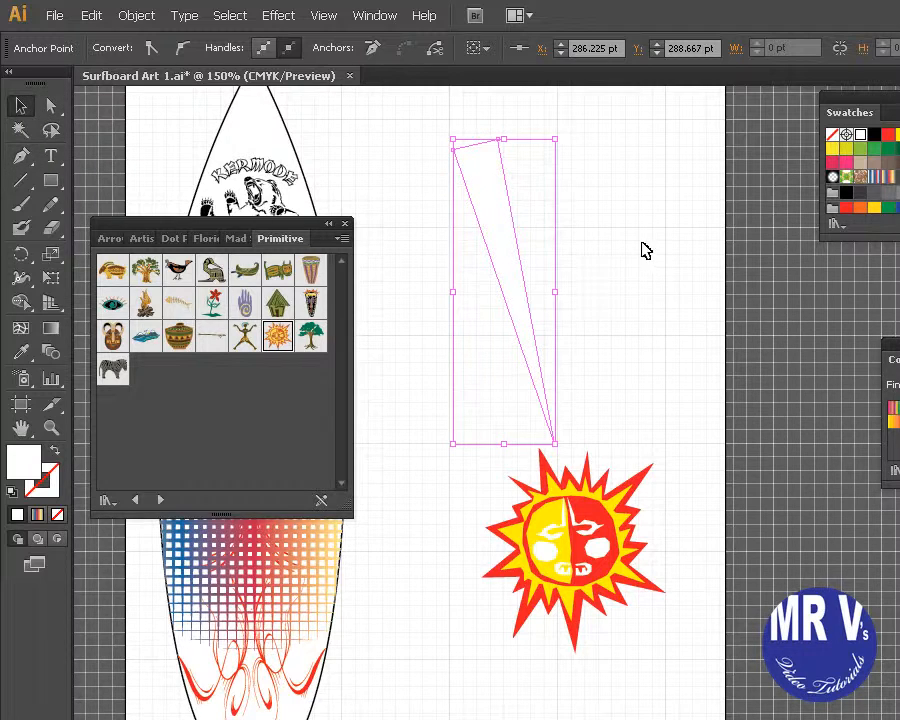
click(888, 134)
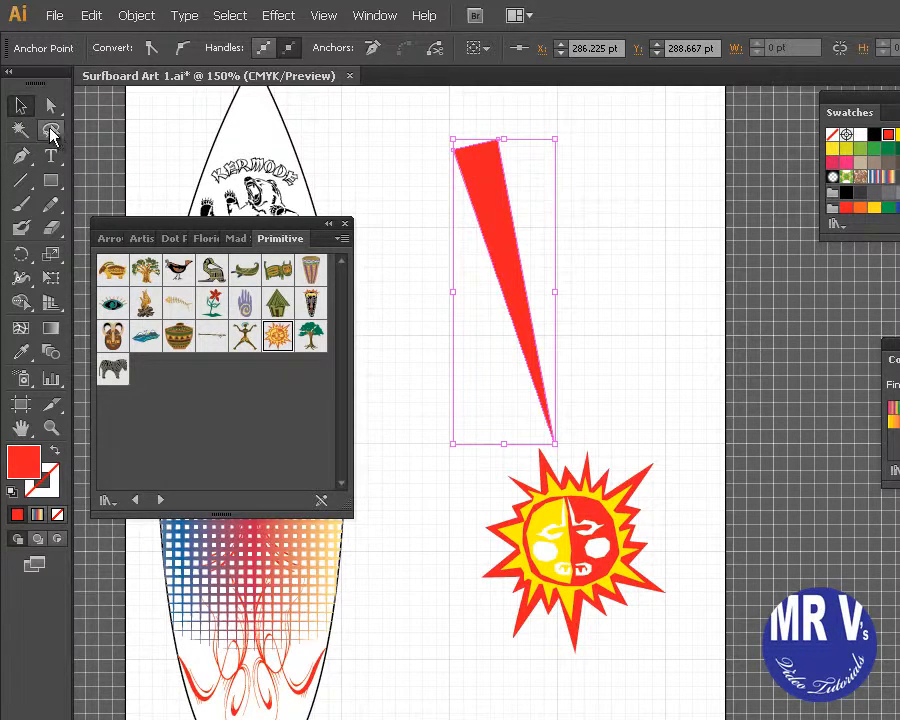
click(624, 259)
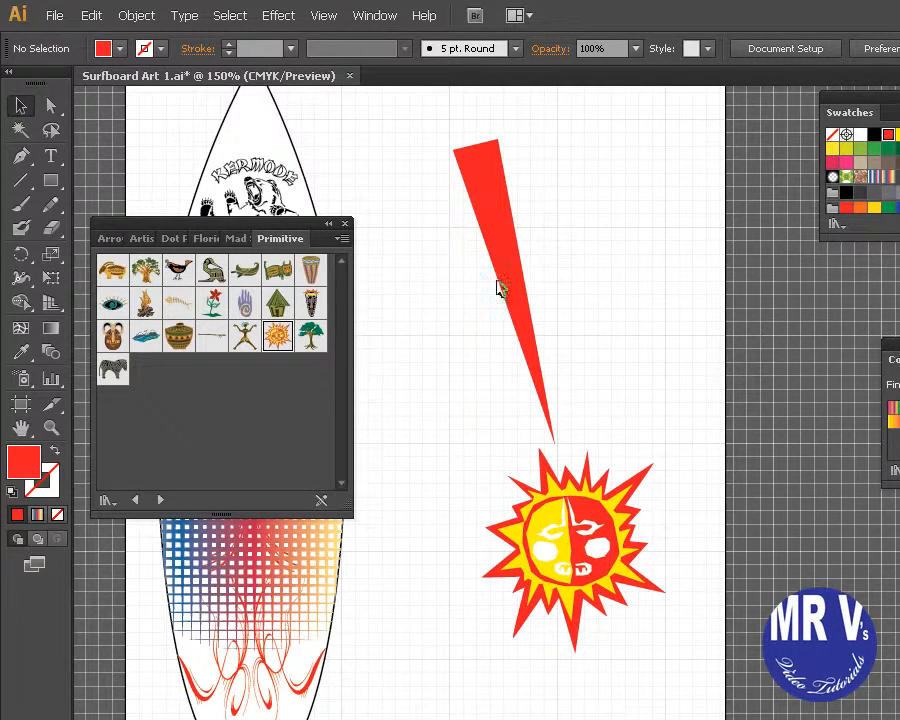
- Move the red ray down so its tip overlaps the top of the sun, and send it to the back
drag(503, 263, 515, 315)
right_click(514, 312)
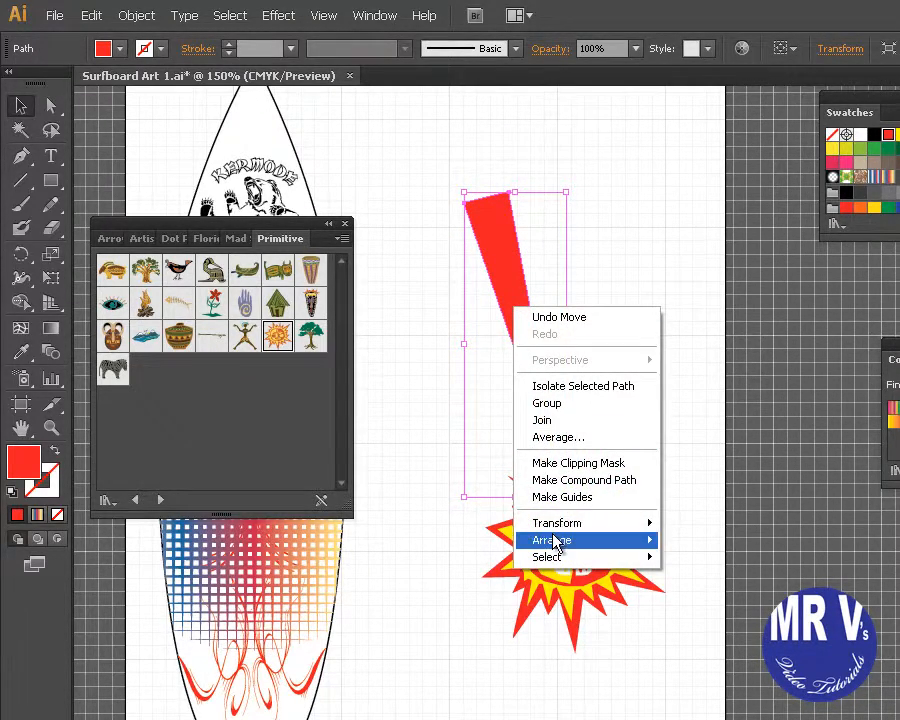
mouse_move(555, 540)
click(704, 591)
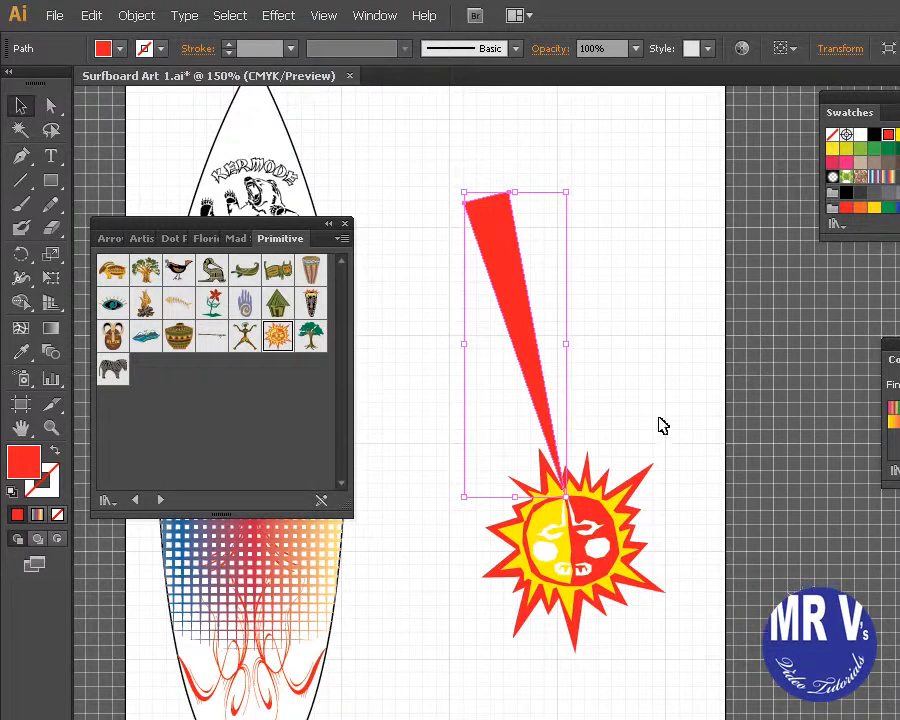
- Duplicate the red ray and place the copy to the right of the original
click(603, 374)
click(531, 360)
key(ctrl+shift+b)
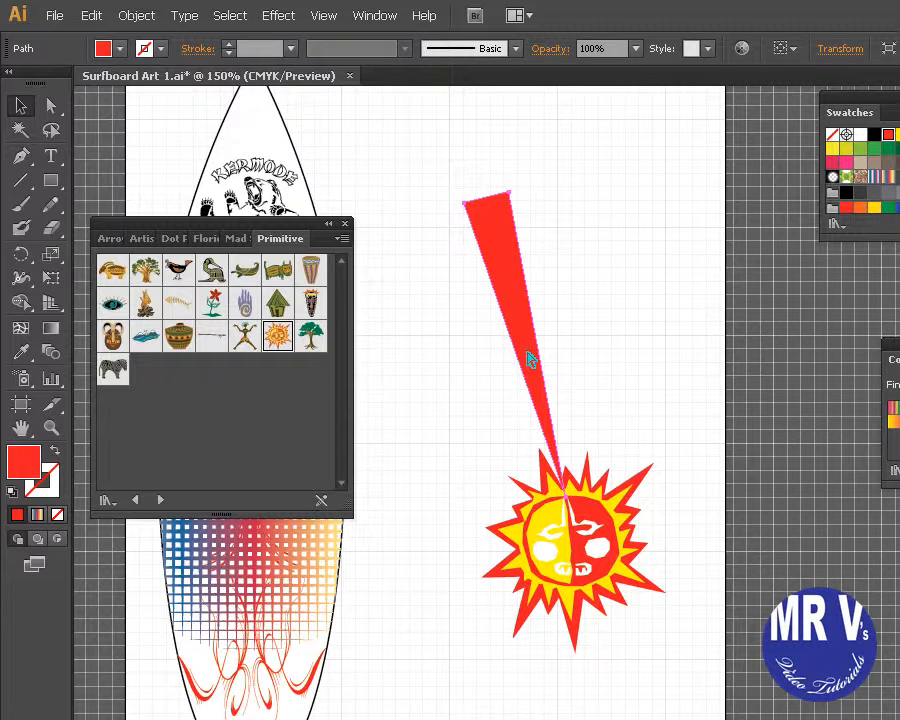
key(ctrl+v)
drag(620, 424, 585, 232)
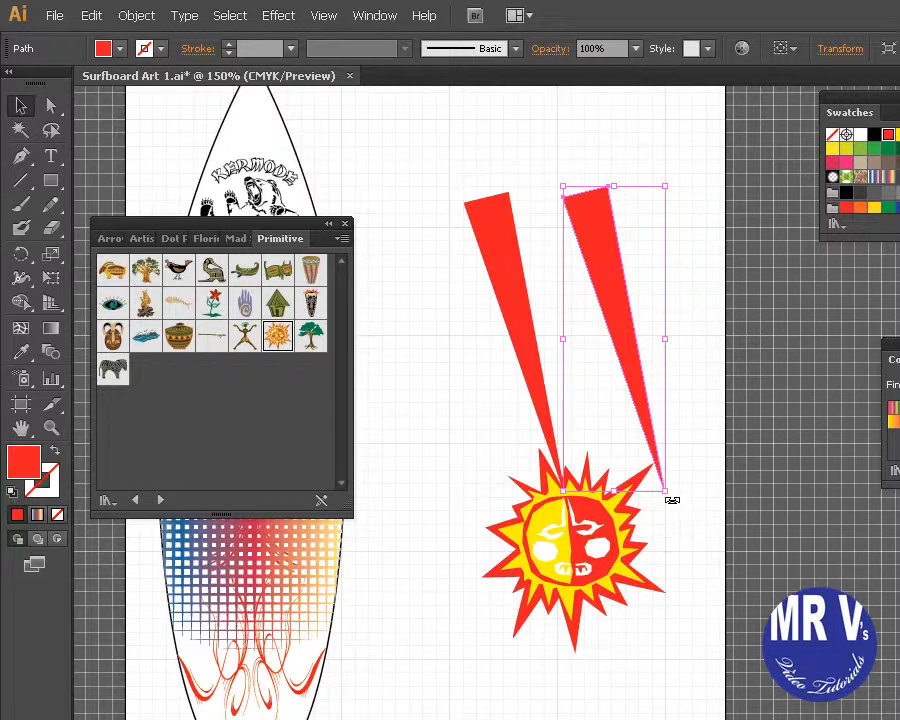
- Rotate the copied ray to nearly upright and move its tip to the top of the sun beside the first ray
drag(672, 499, 620, 514)
drag(642, 288, 603, 268)
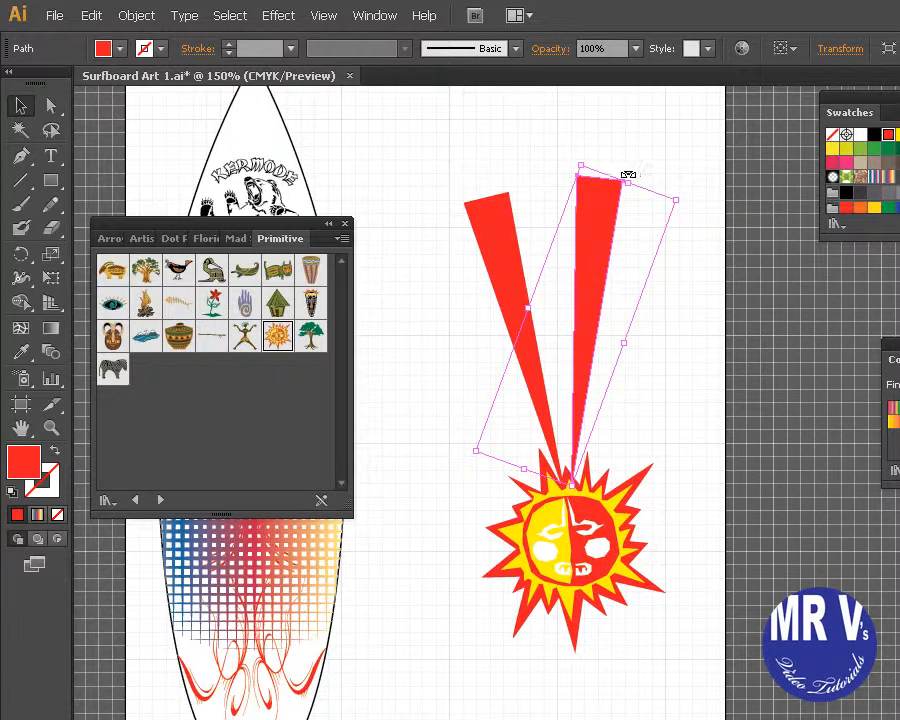
drag(633, 174, 594, 178)
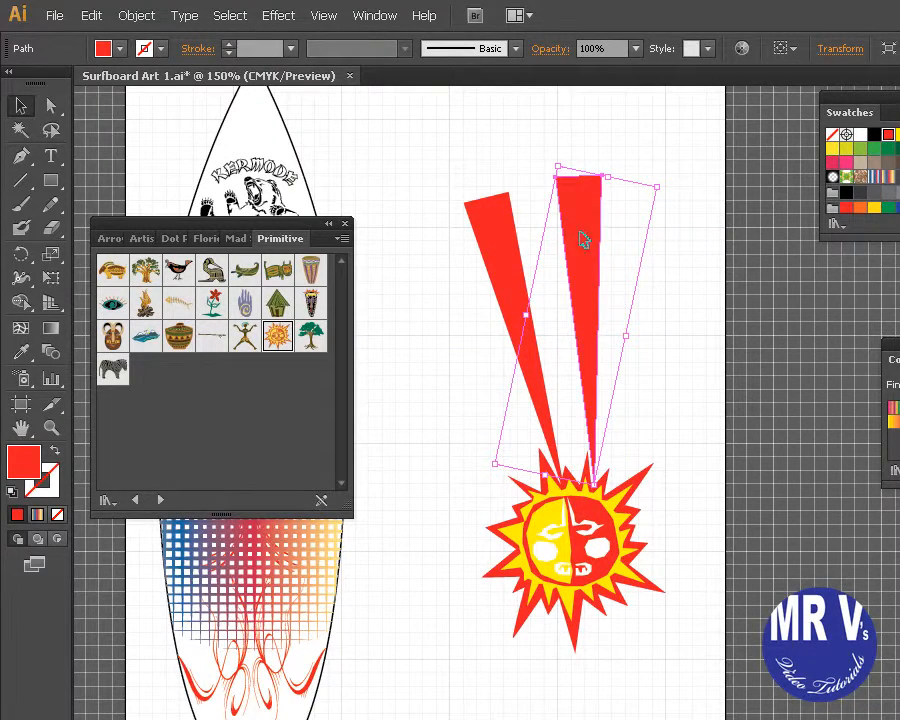
mouse_move(580, 232)
mouse_down()
mouse_move(565, 263)
mouse_move(565, 246)
mouse_up()
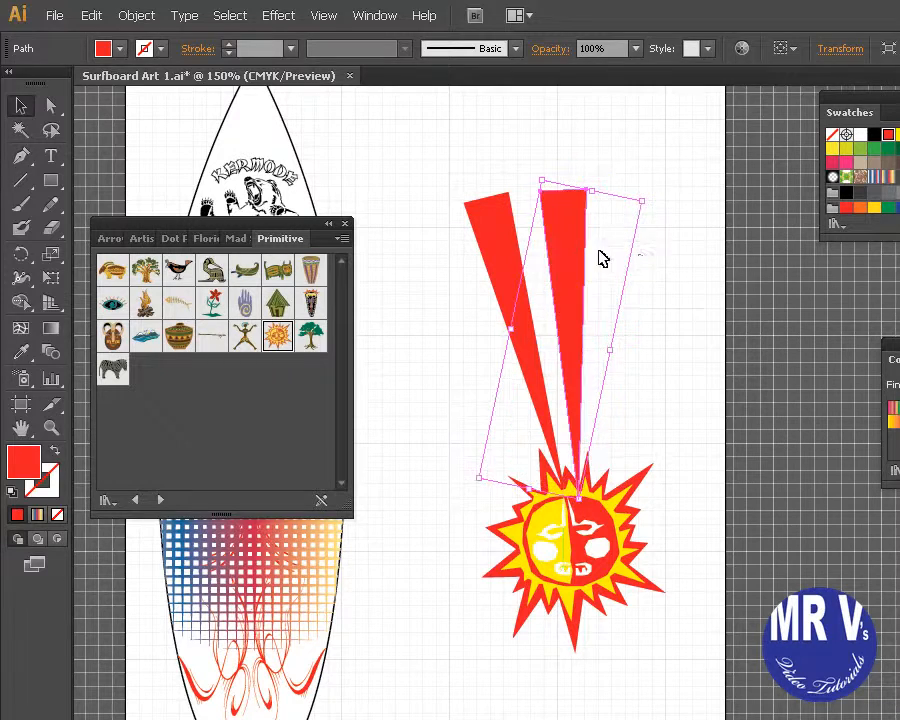
- Tilt the second ray slightly clockwise and shift it so its tip meets the first ray's tip
drag(647, 226, 495, 307)
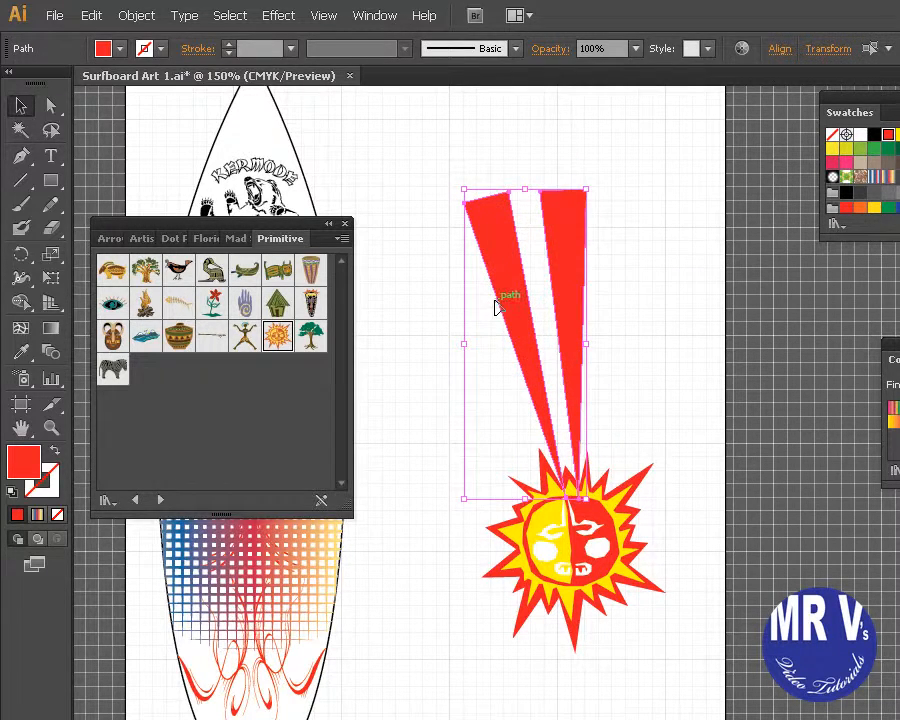
click(633, 440)
click(580, 440)
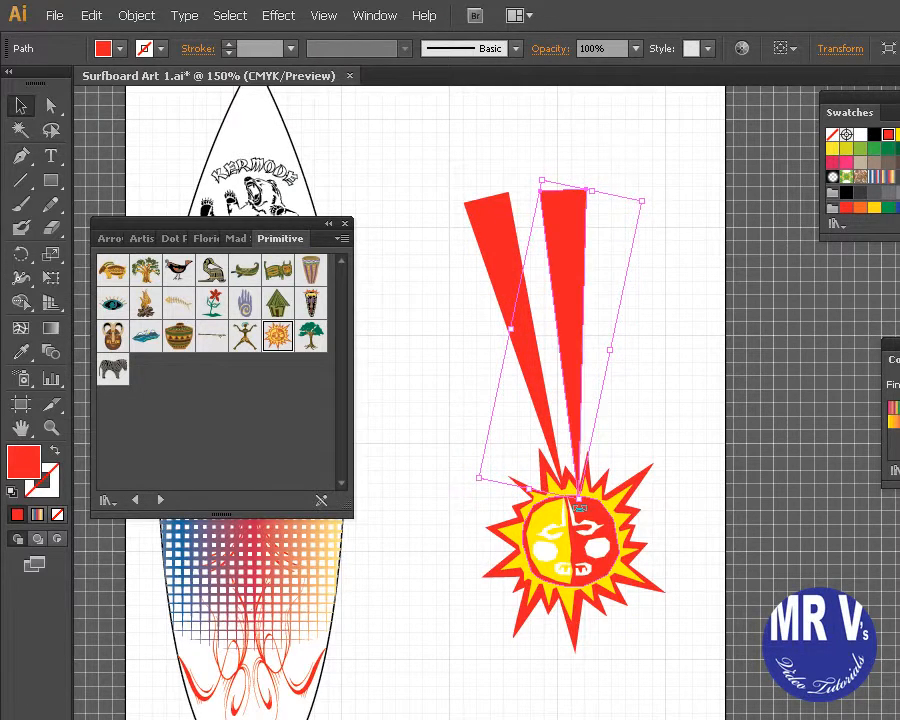
drag(578, 502, 570, 524)
click(661, 291)
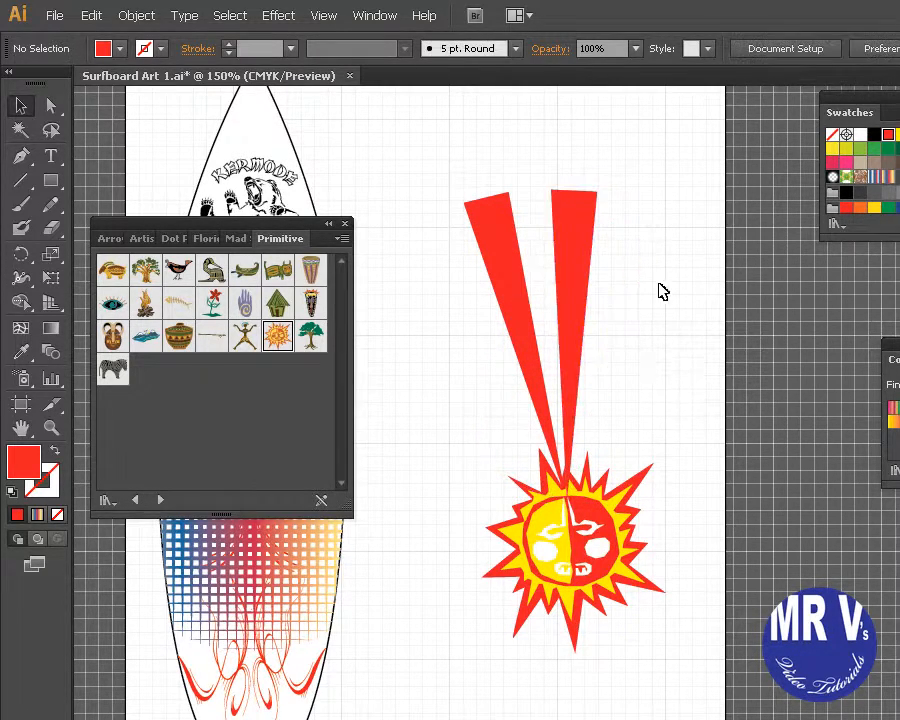
- Group the two red rays into one object
drag(648, 276, 514, 345)
key(ctrl+shift+b)
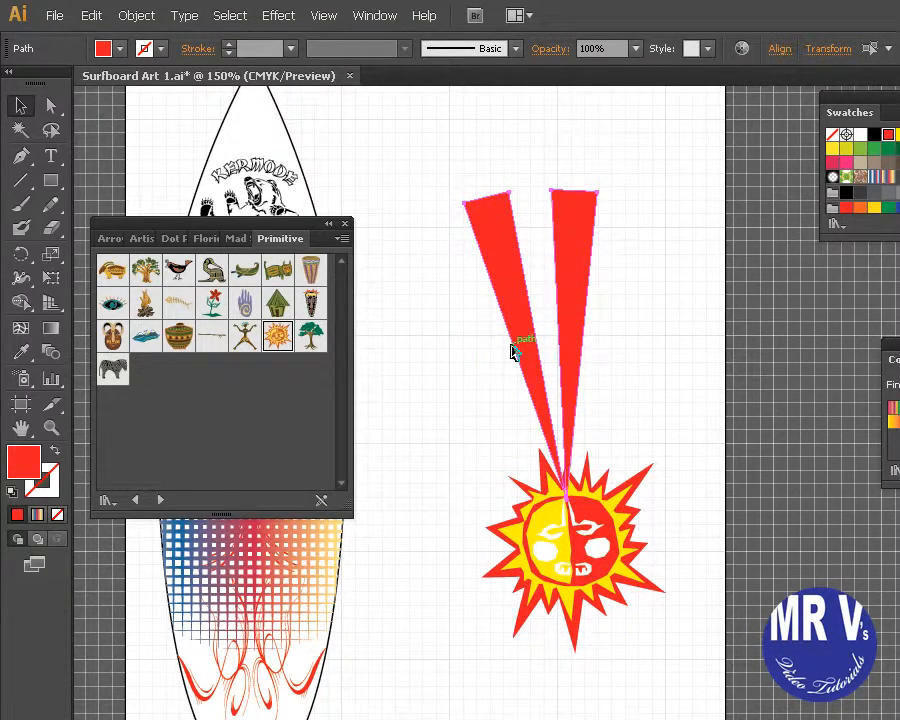
key(ctrl+g)
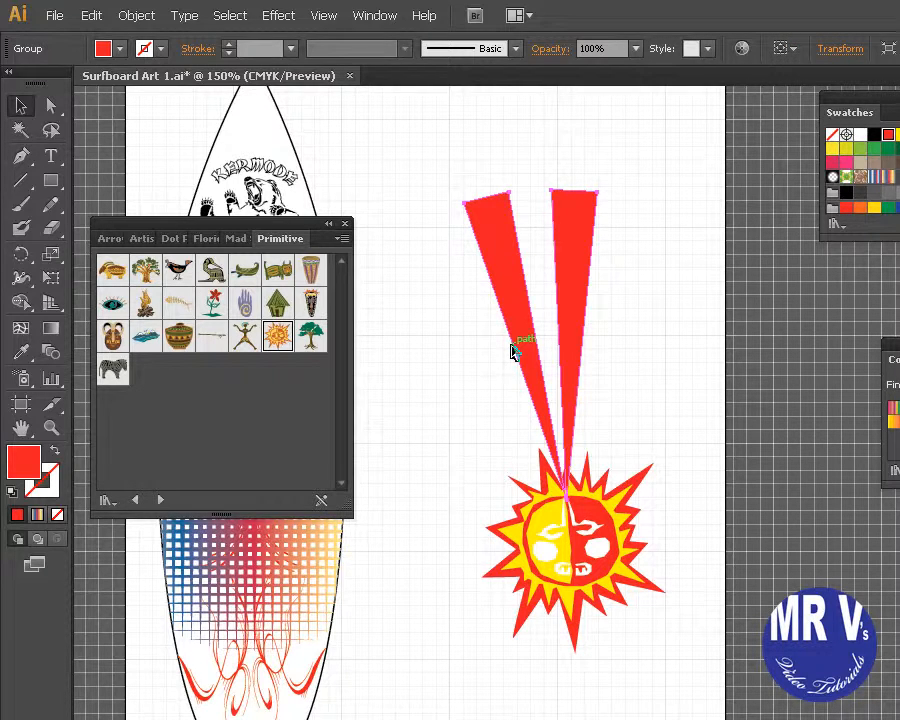
- Duplicate the ray pair, rotate the copy clockwise and fit it beside the first pair at the top of the sun
drag(512, 350, 631, 537)
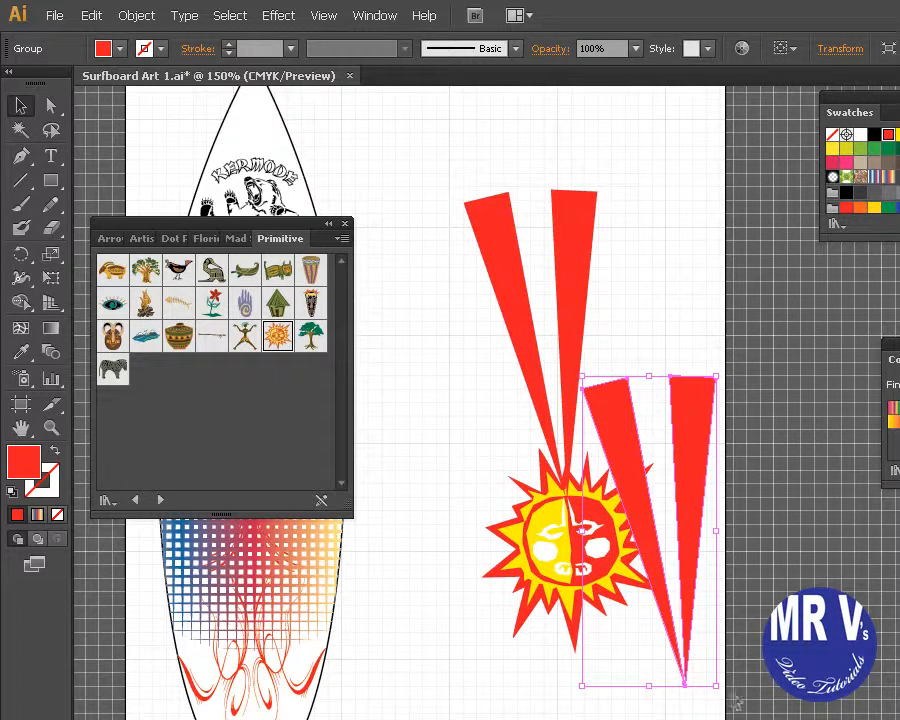
drag(724, 694, 642, 696)
drag(669, 613, 641, 413)
click(820, 468)
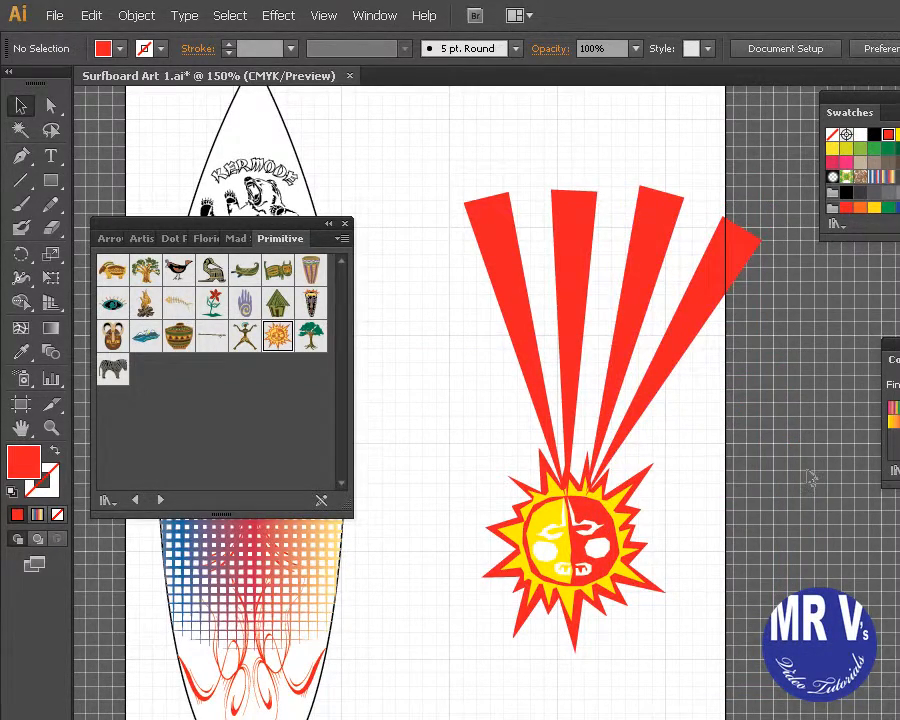
- Add a third ray pair, rotate it clockwise and place its tips on the sun's upper-right edge
key(ctrl+v)
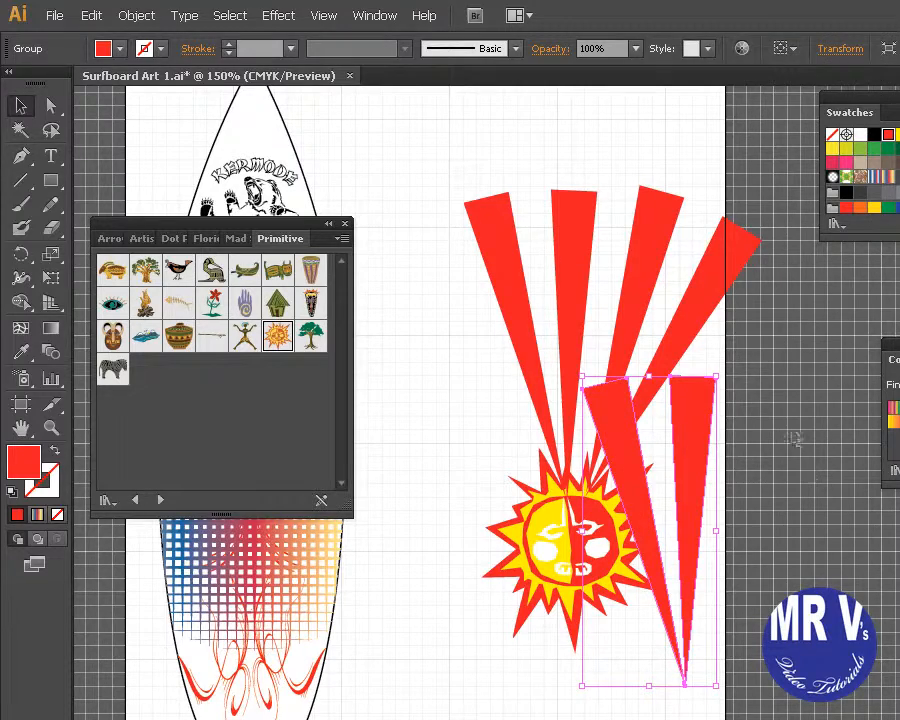
drag(722, 370, 821, 446)
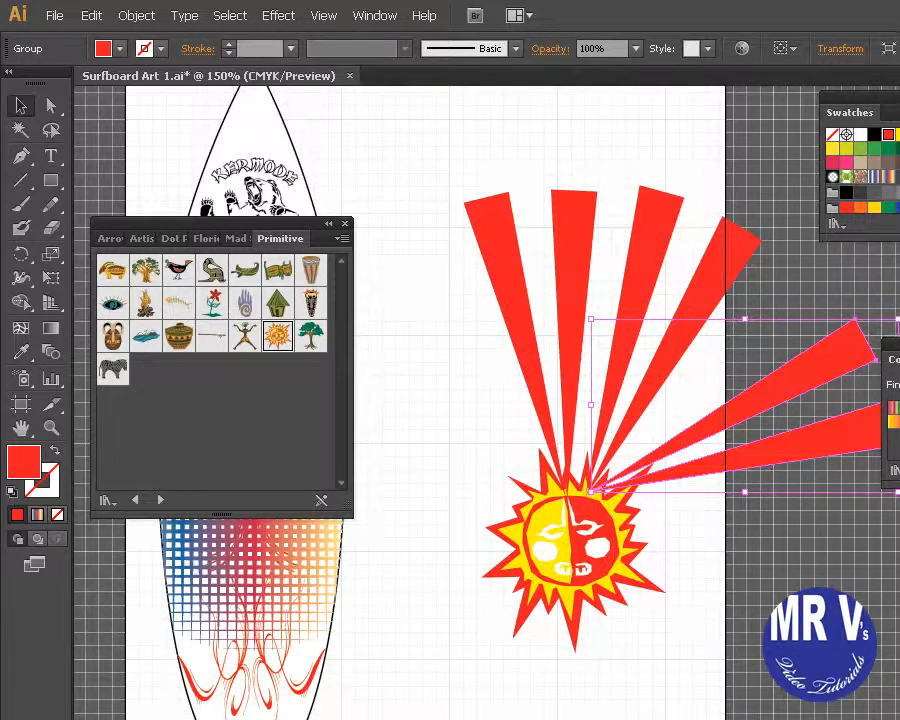
drag(897, 314, 886, 294)
mouse_move(828, 353)
mouse_down()
mouse_move(828, 339)
mouse_move(813, 334)
mouse_move(818, 344)
mouse_up()
click(762, 552)
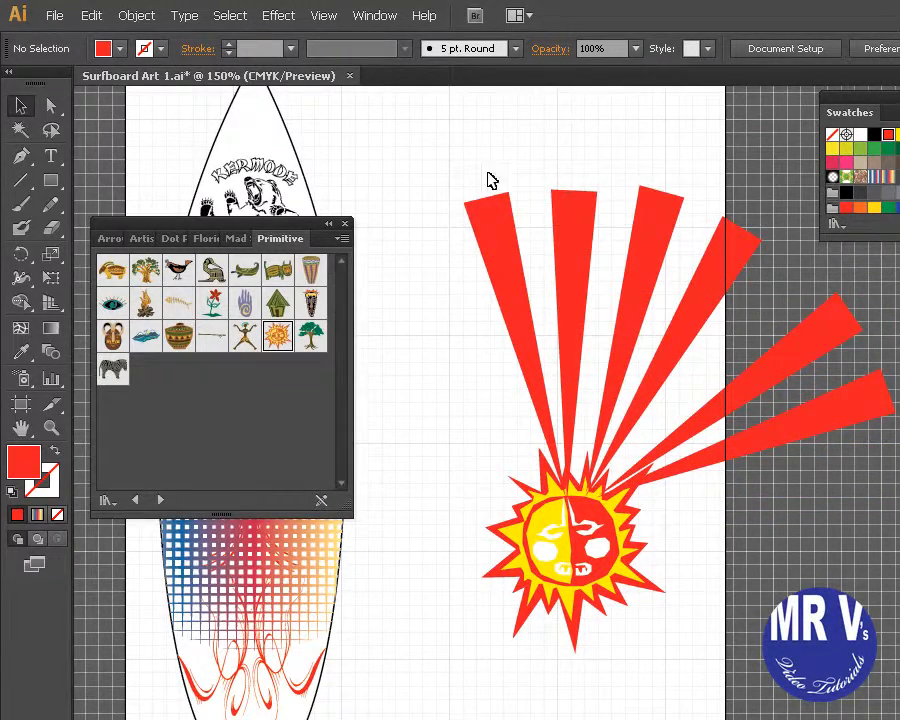
- Duplicate all six red rays together
drag(460, 161, 844, 380)
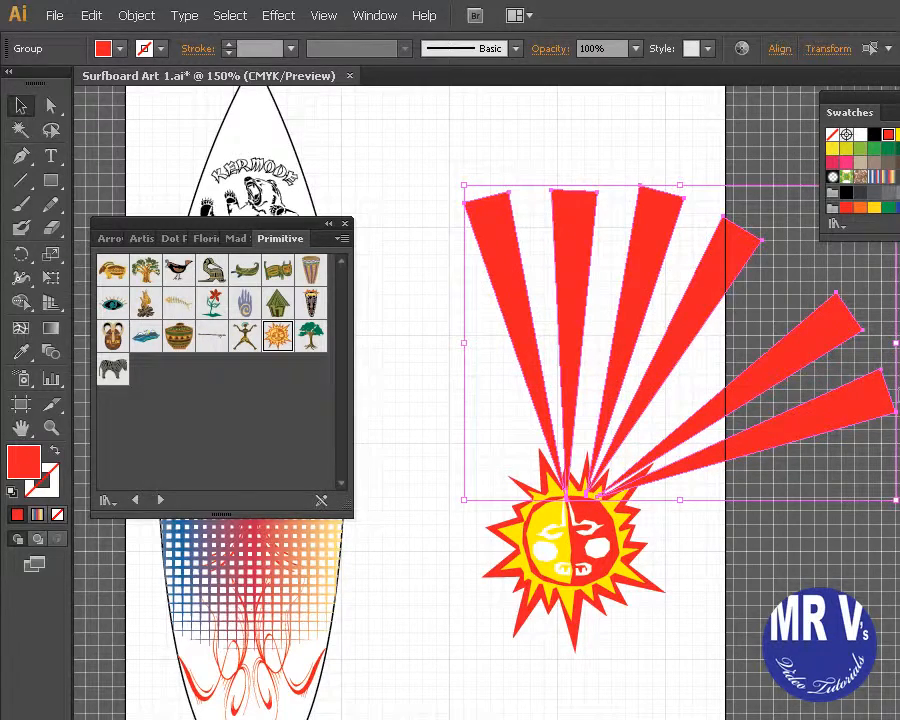
key(ctrl+shift+b)
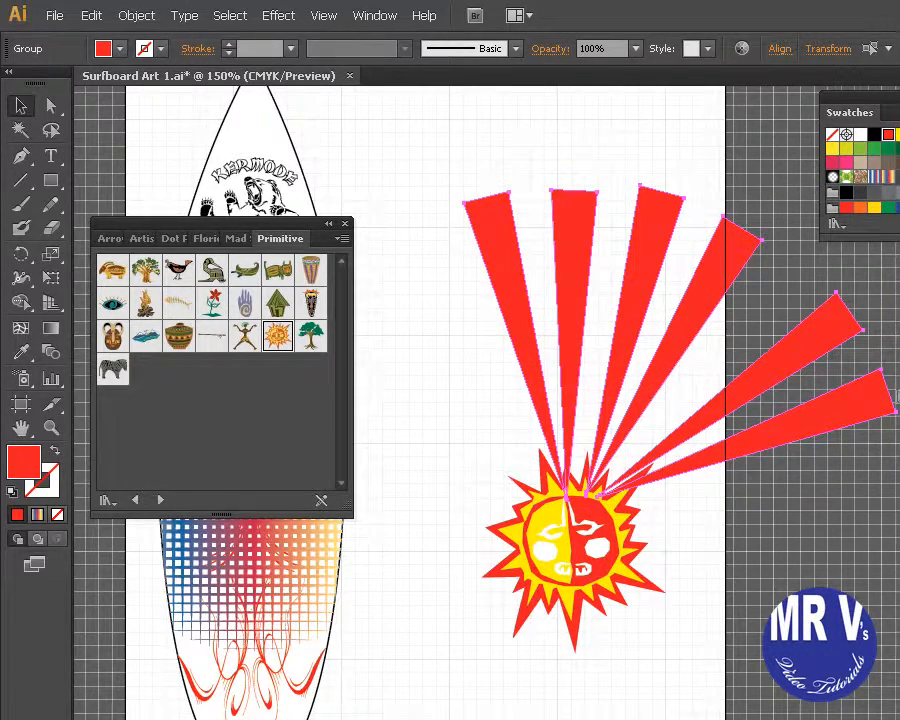
key(ctrl+v)
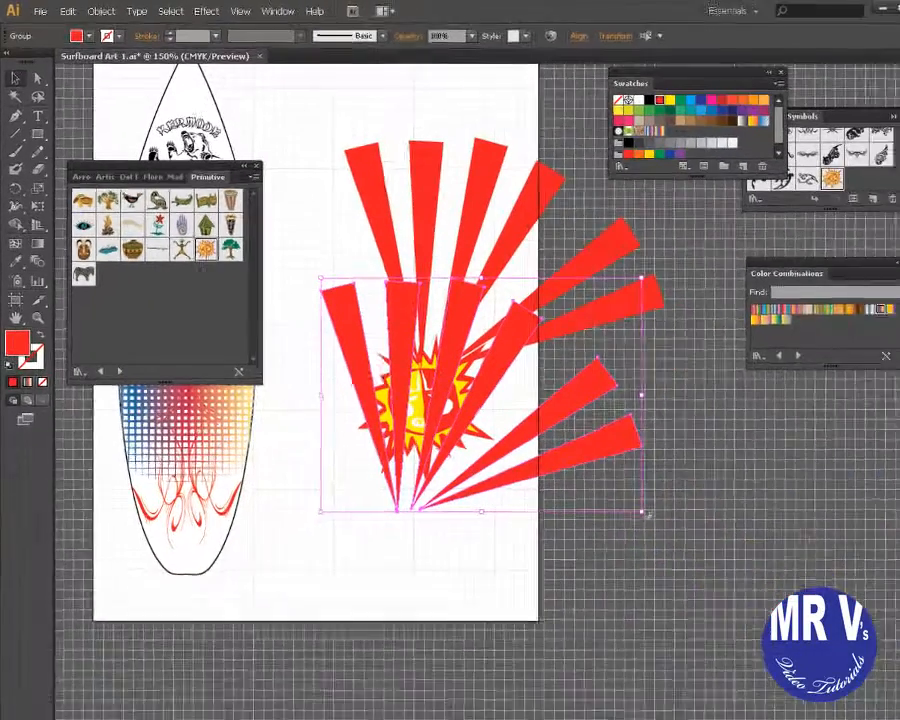
- Select the three duplicated ray pairs, rotate them clockwise together and move them to the sun's right side, continuing the fan
drag(854, 693, 424, 577)
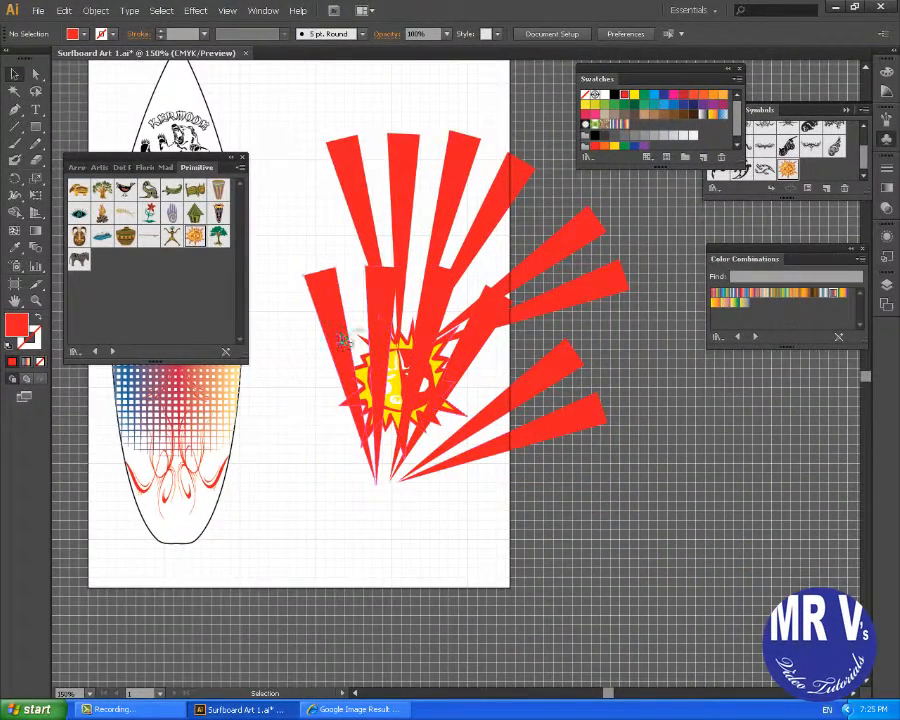
click(362, 332)
shift+click(533, 375)
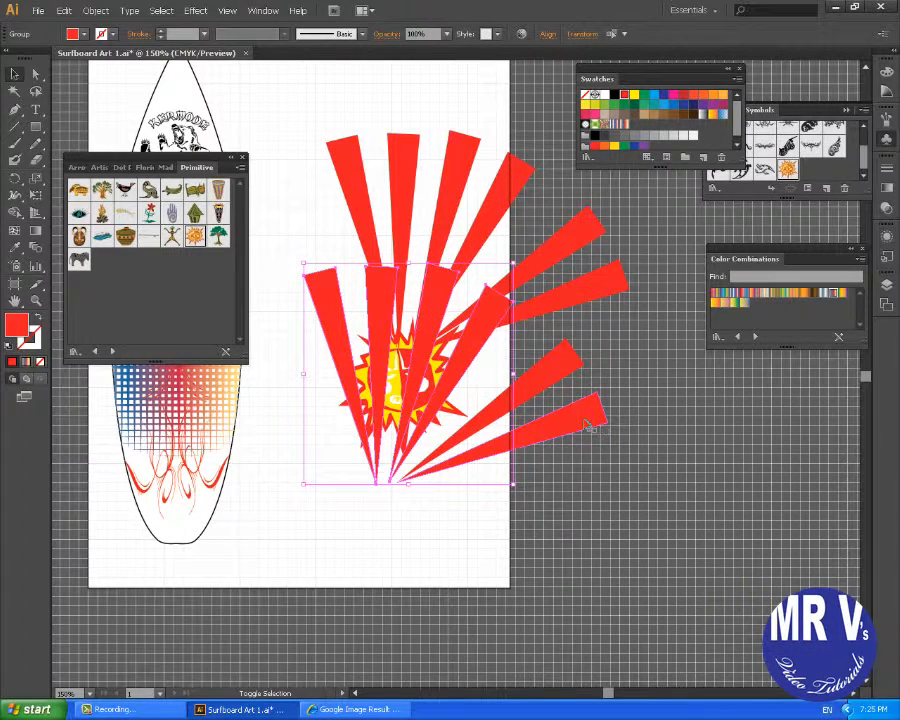
shift+click(588, 427)
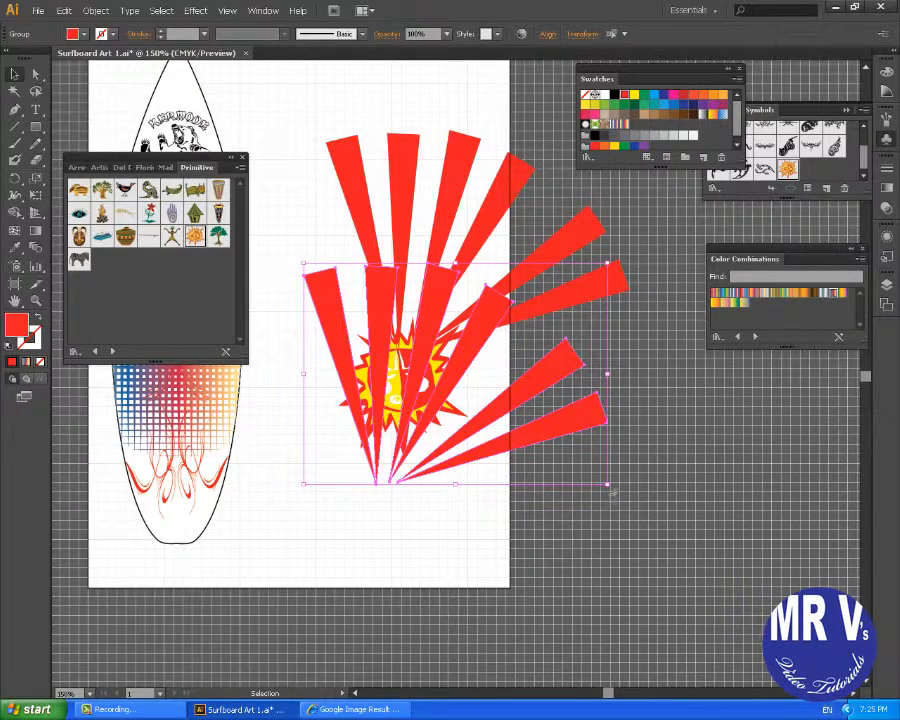
drag(613, 492, 349, 522)
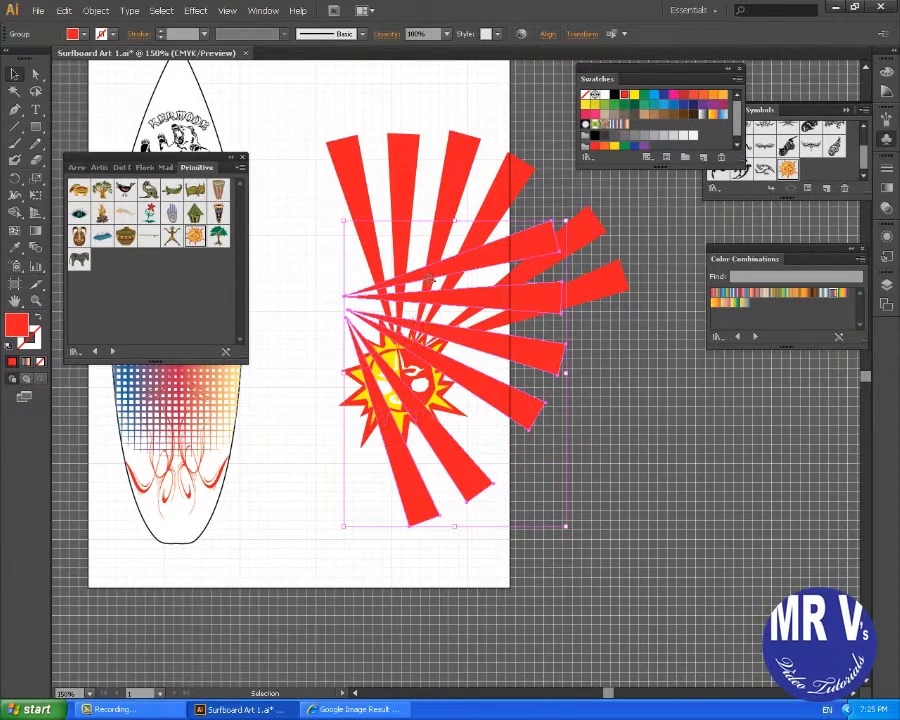
drag(430, 276, 542, 358)
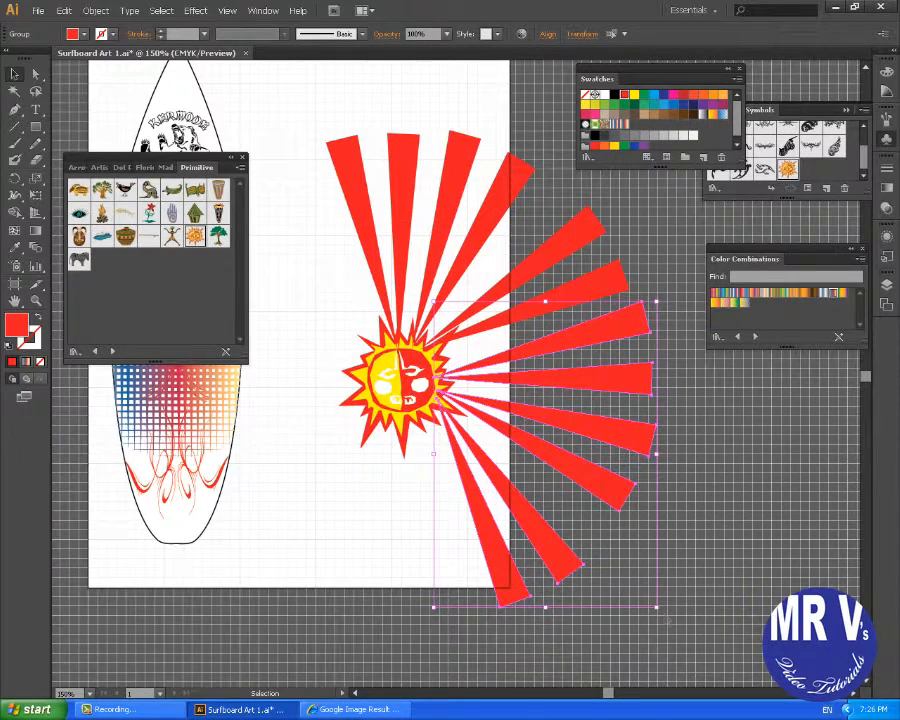
- Rotate the lower set of six rays slightly further clockwise and nudge their tips onto the sun's right edge
drag(659, 613, 648, 583)
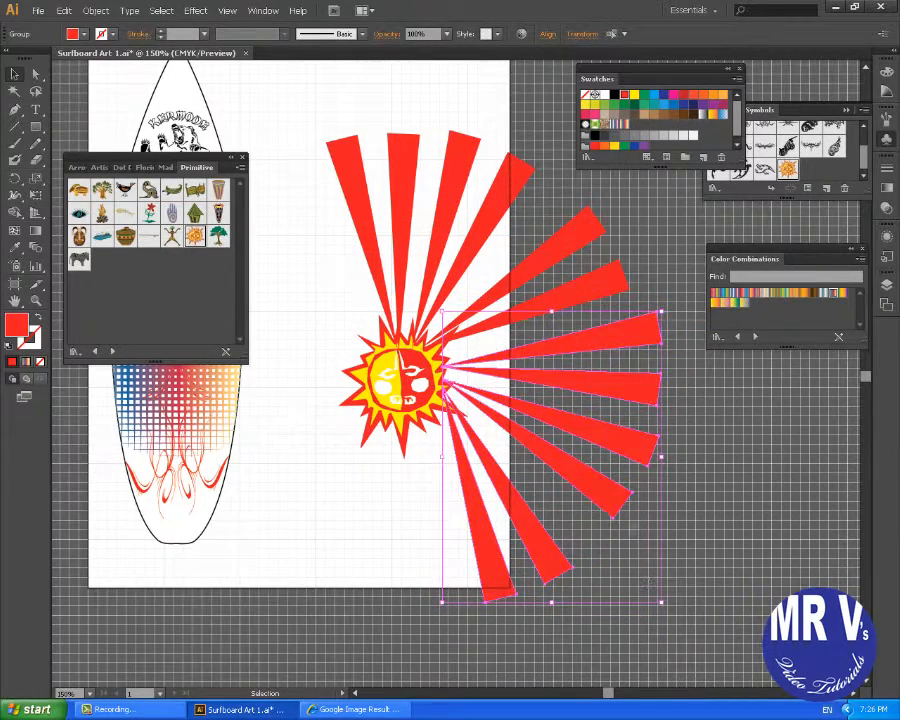
drag(548, 340, 535, 343)
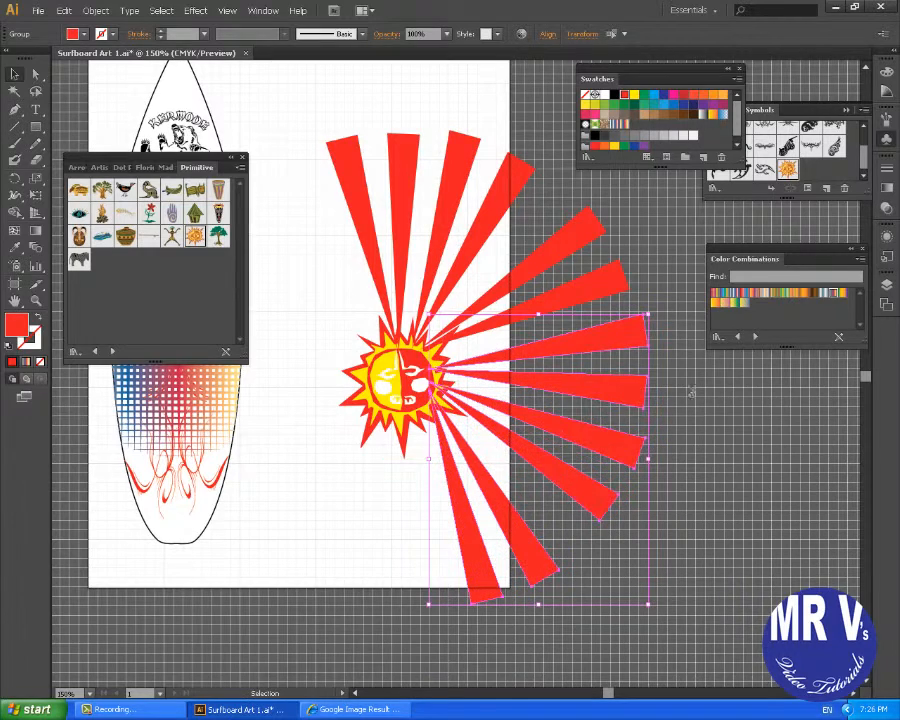
key(a)
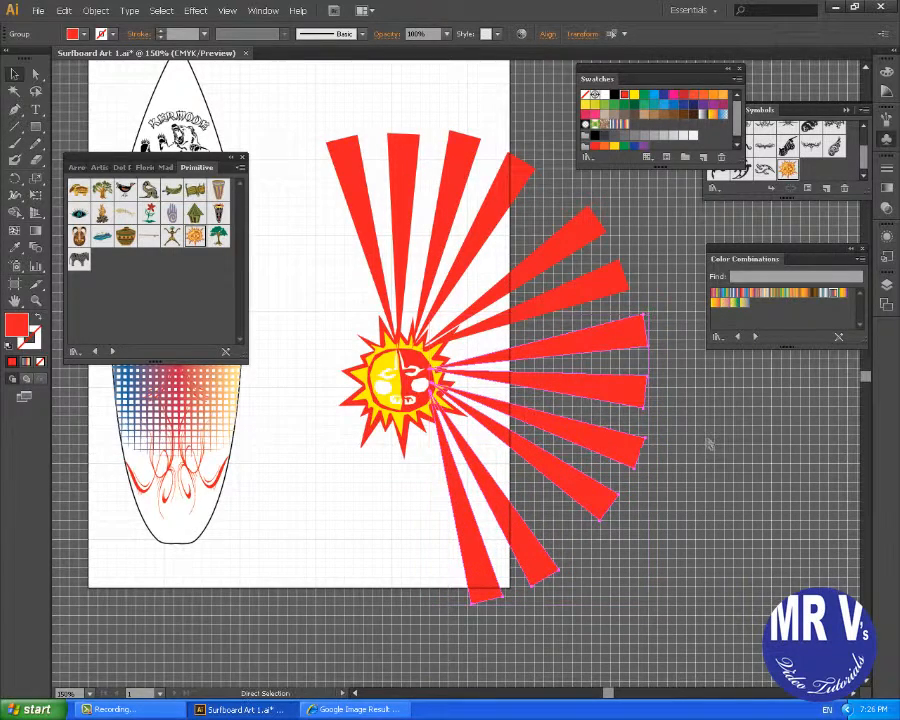
- Paste another set of six rays, rotate it clockwise and place its tips at the sun's lower-left edge, continuing the fan
key(v)
key(ctrl+v)
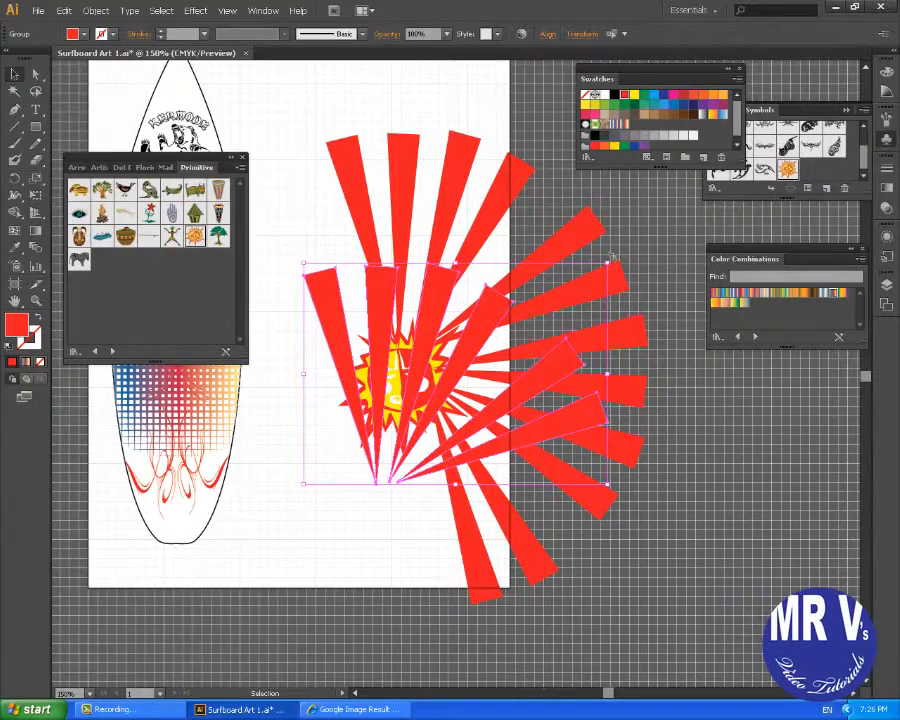
drag(612, 257, 417, 394)
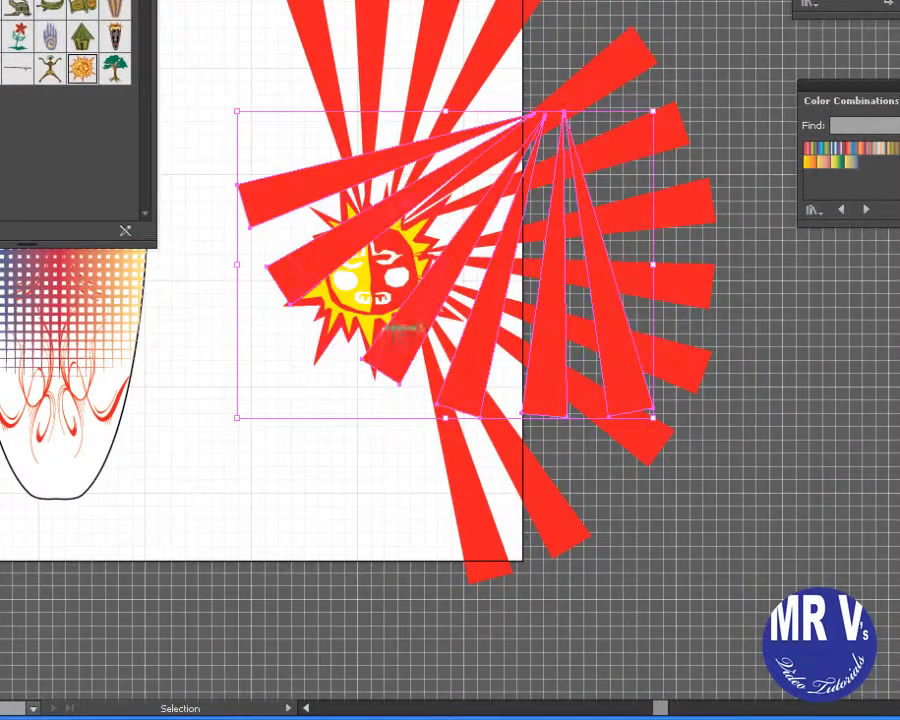
drag(585, 265, 417, 471)
drag(475, 622, 423, 565)
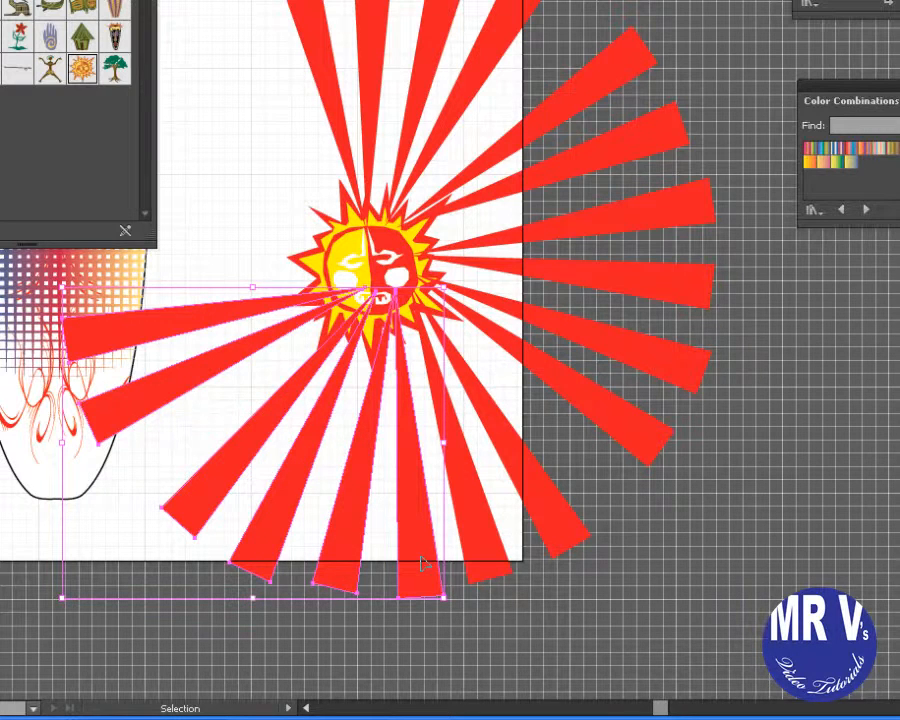
- Send the lower-left set of six rays to the back, behind the sun
right_click(423, 565)
mouse_move(452, 694)
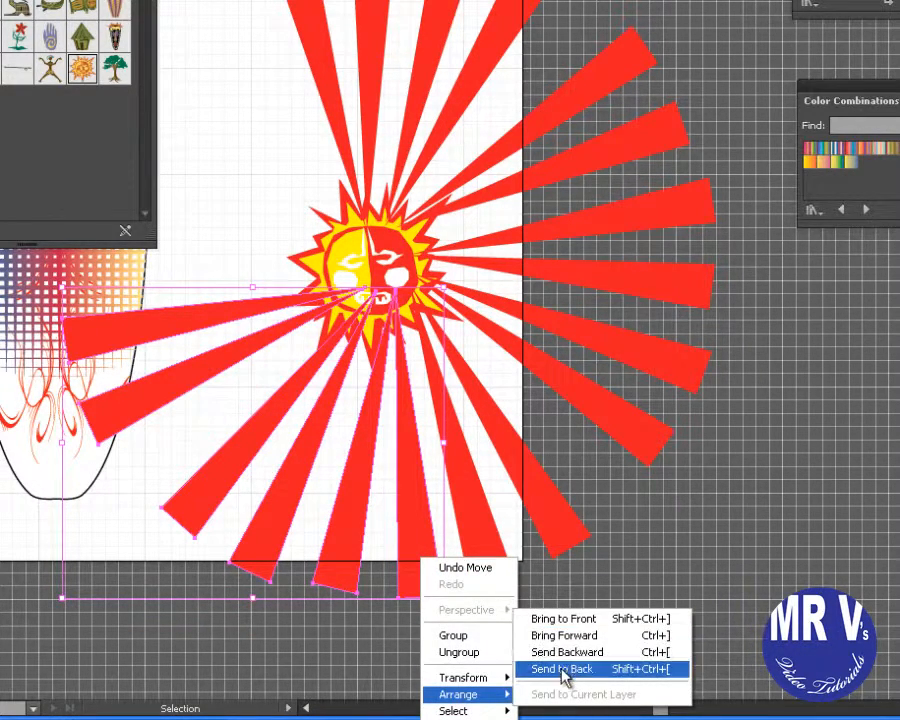
click(565, 669)
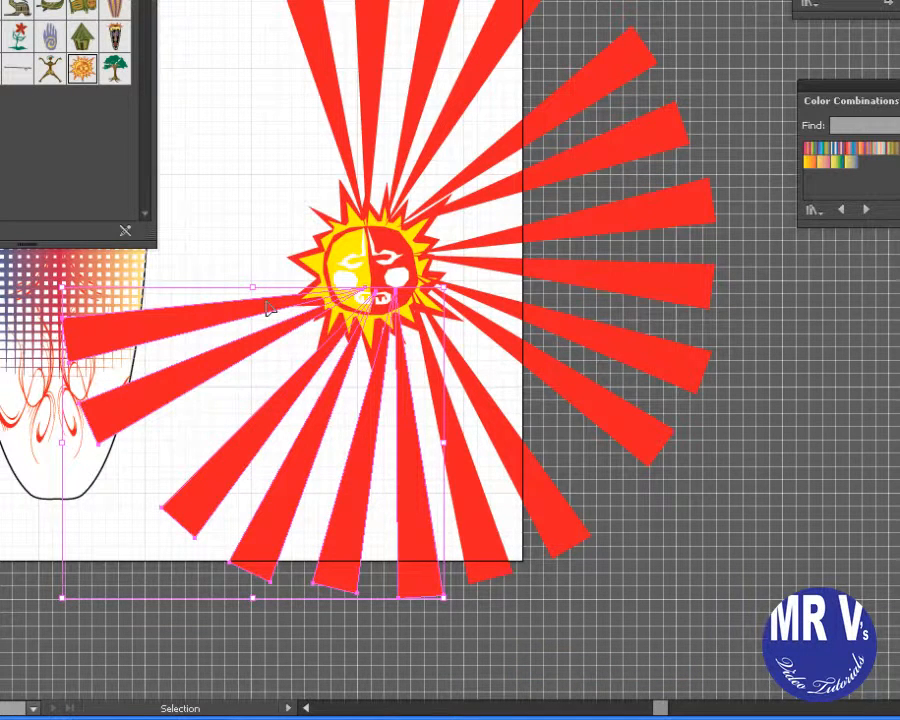
- Paste a further set of six rays, rotate it counterclockwise and position it to fill the gap at the sun's upper-left side
key(a)
key(ctrl+z)
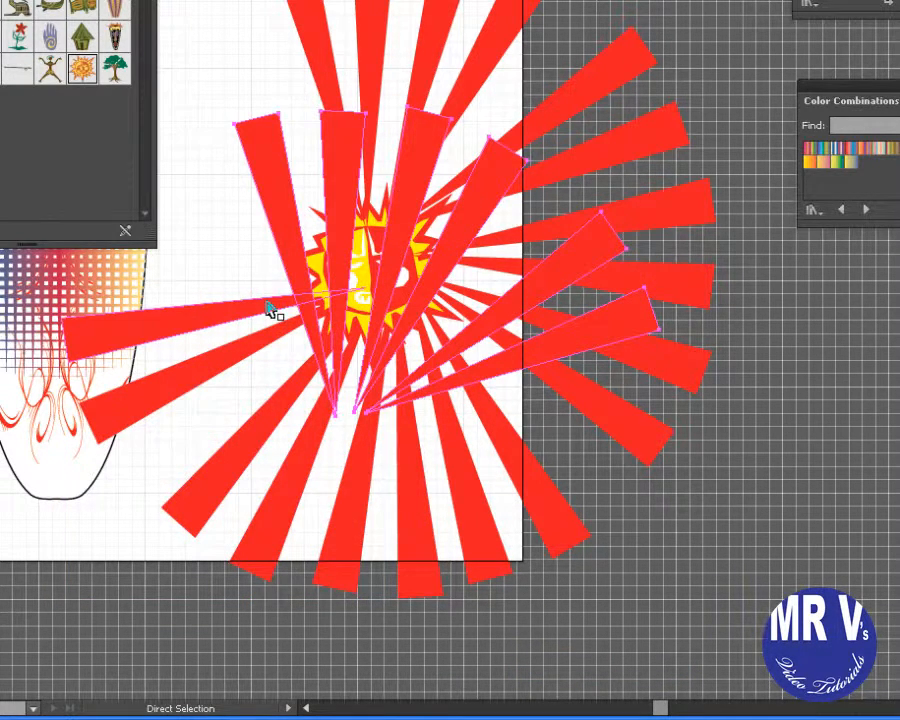
key(v)
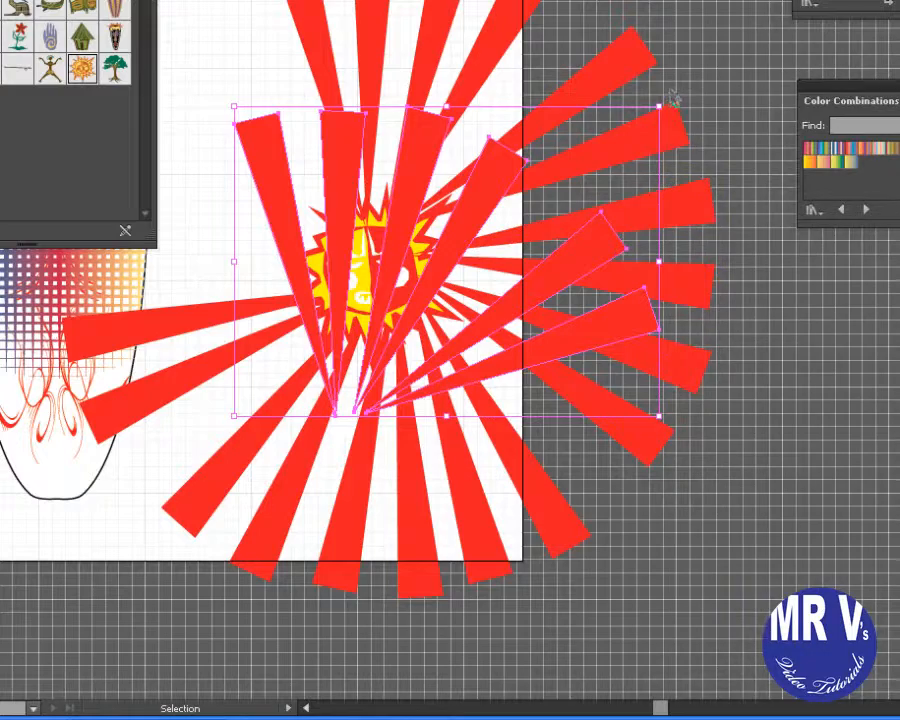
drag(665, 95, 169, 90)
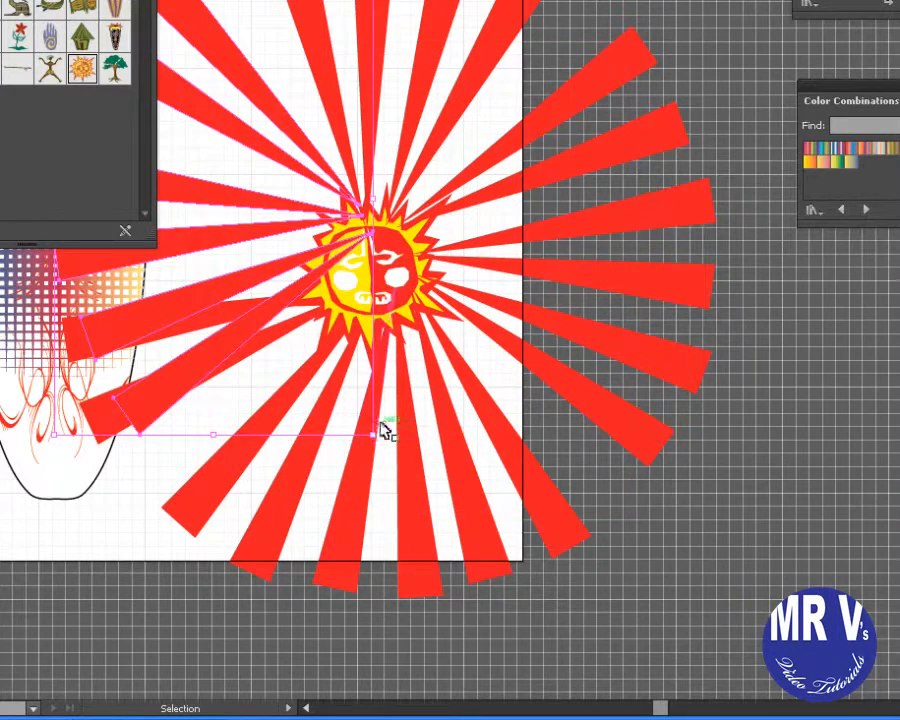
drag(382, 438, 306, 460)
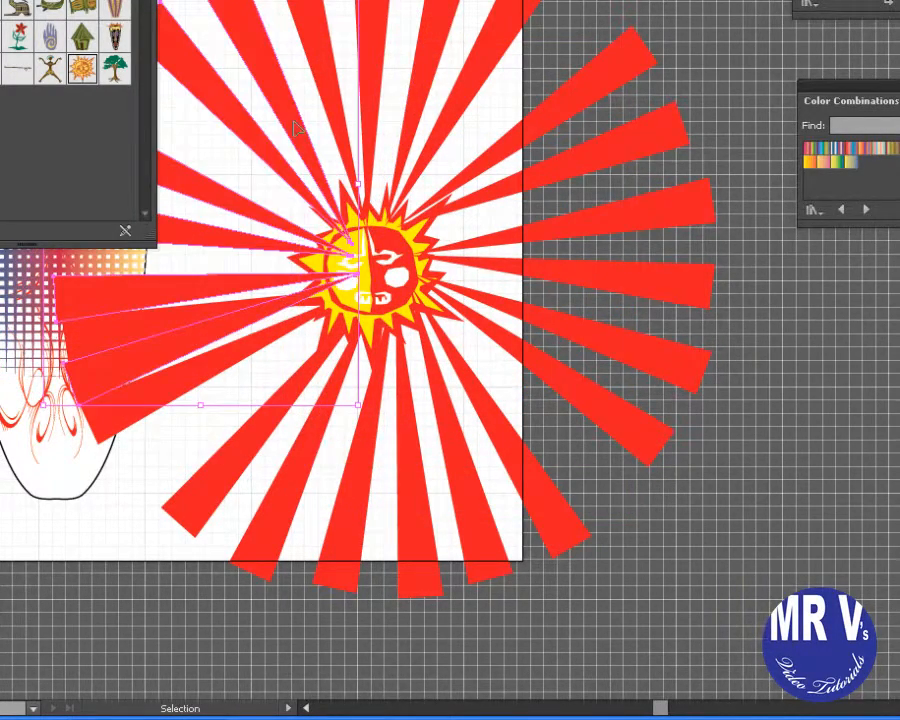
drag(295, 127, 297, 107)
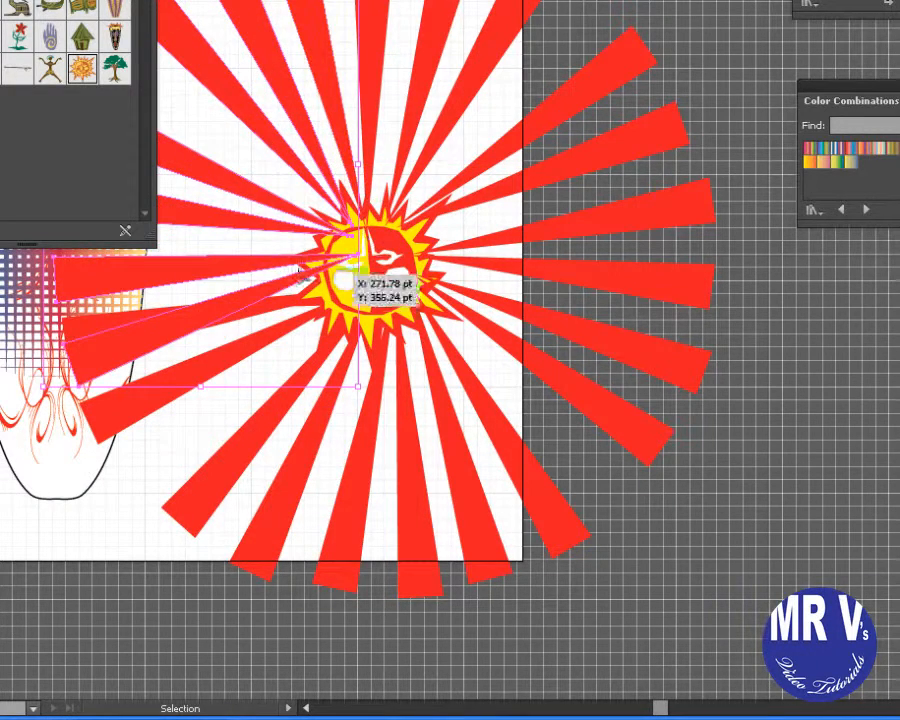
- Send the upper-left set of six rays to the back, behind the sun
right_click(258, 268)
mouse_move(295, 402)
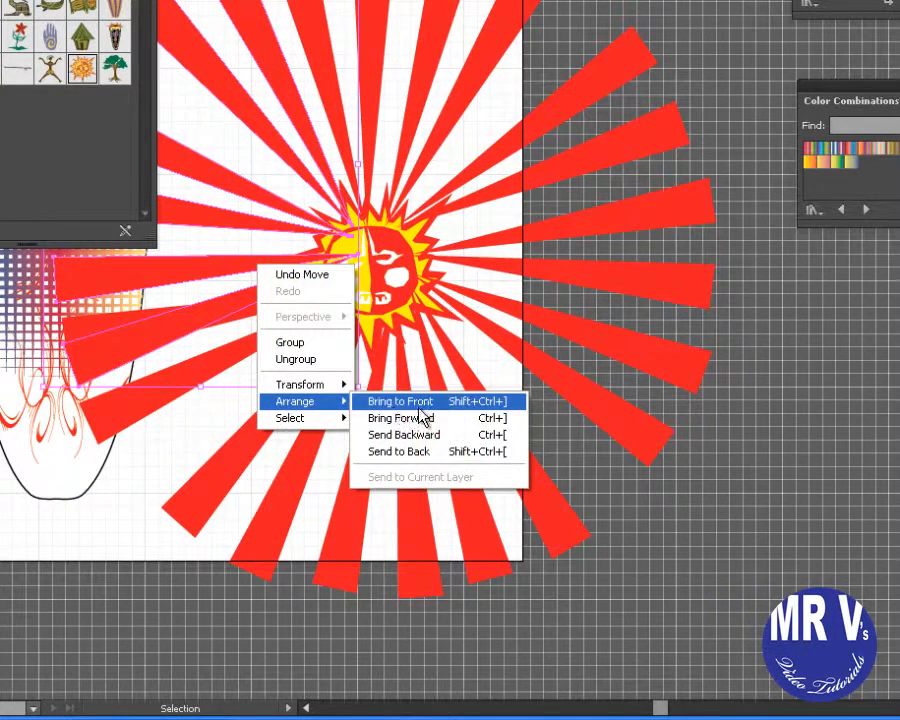
click(410, 452)
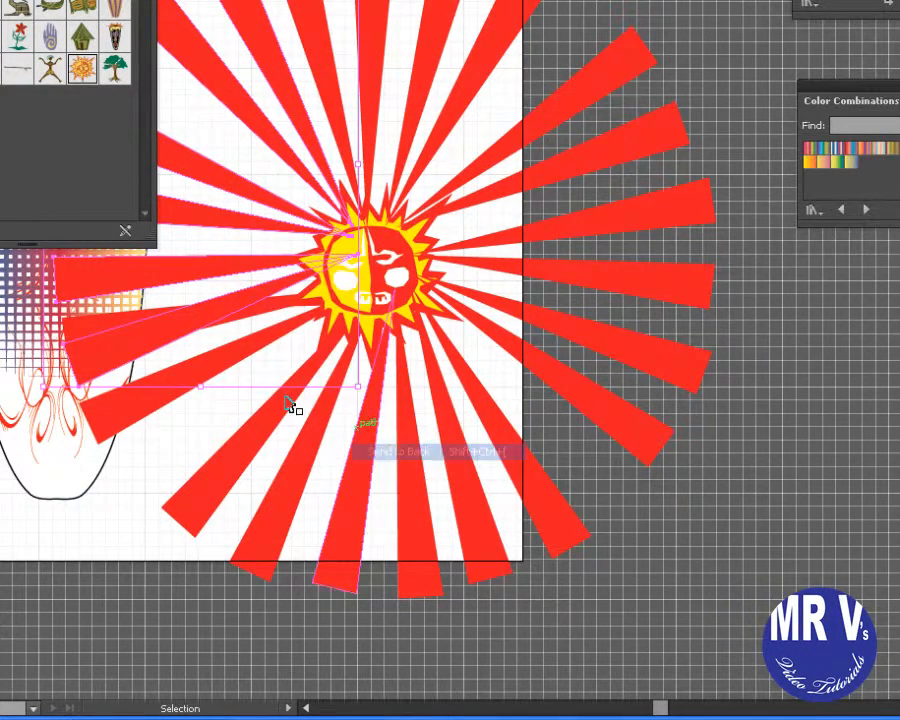
- Rotate the overlapping ray pair on the sun's lower left slightly counterclockwise and shift it downward
click(98, 500)
click(145, 416)
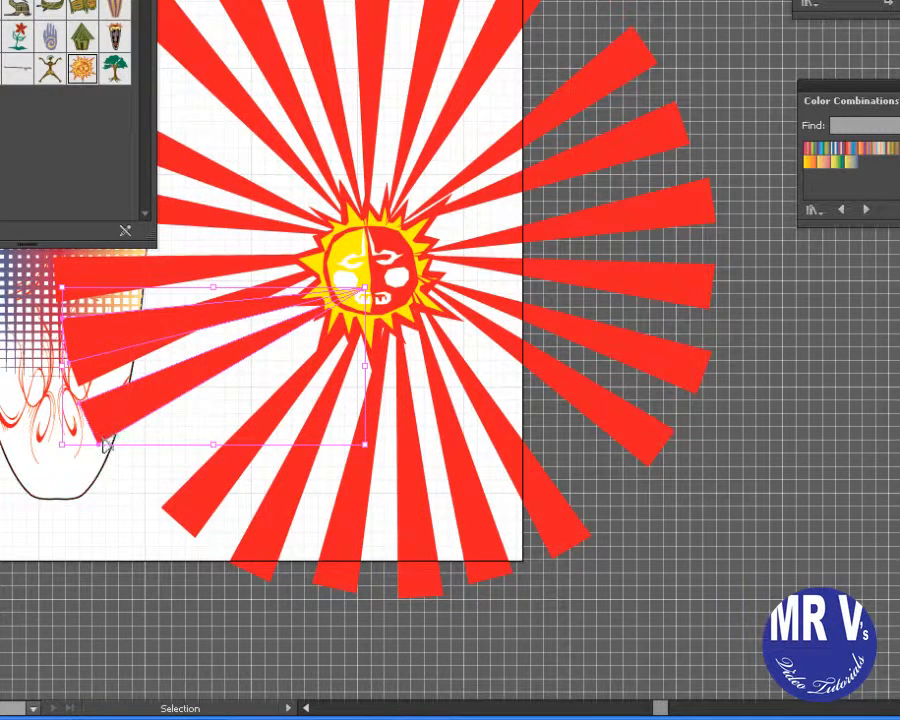
drag(62, 455, 78, 472)
drag(165, 402, 183, 425)
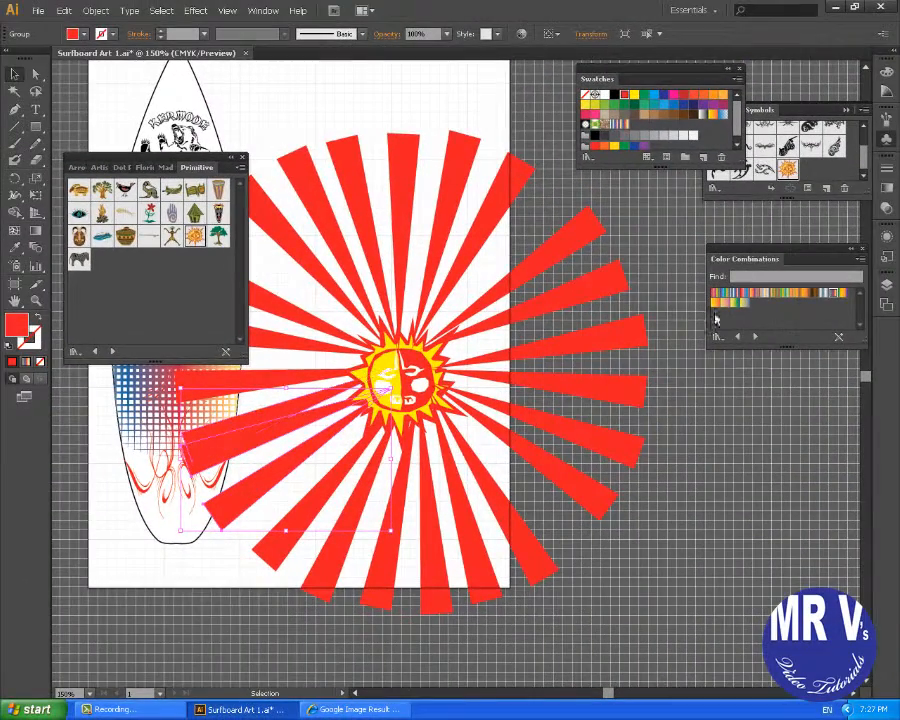
click(721, 428)
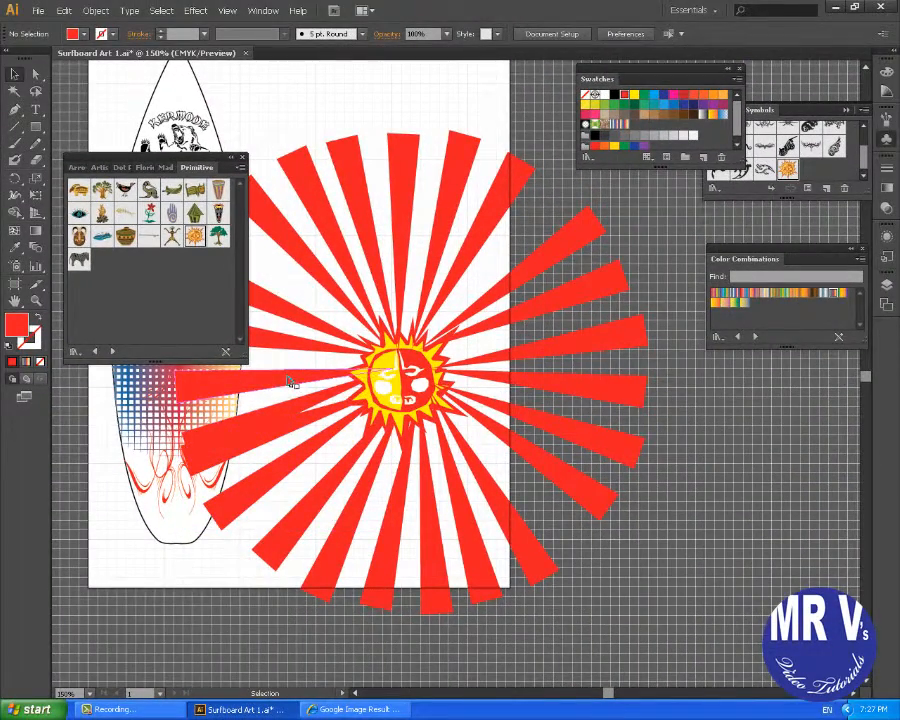
- Close the Primitive symbol library and move the whole surfboard artwork left, clear of the sun's rays
click(242, 157)
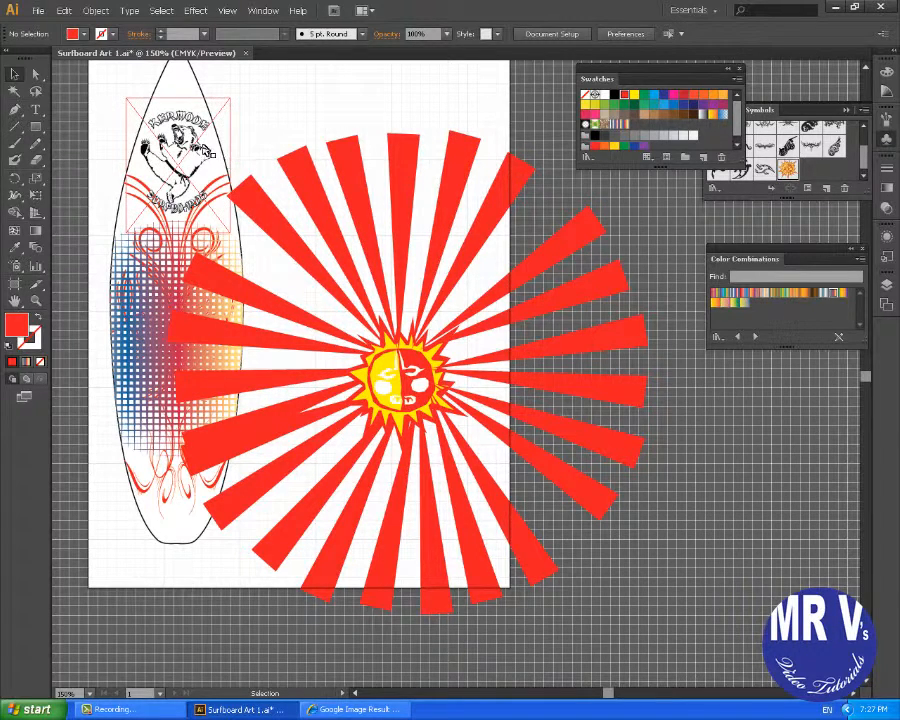
click(217, 131)
click(265, 97)
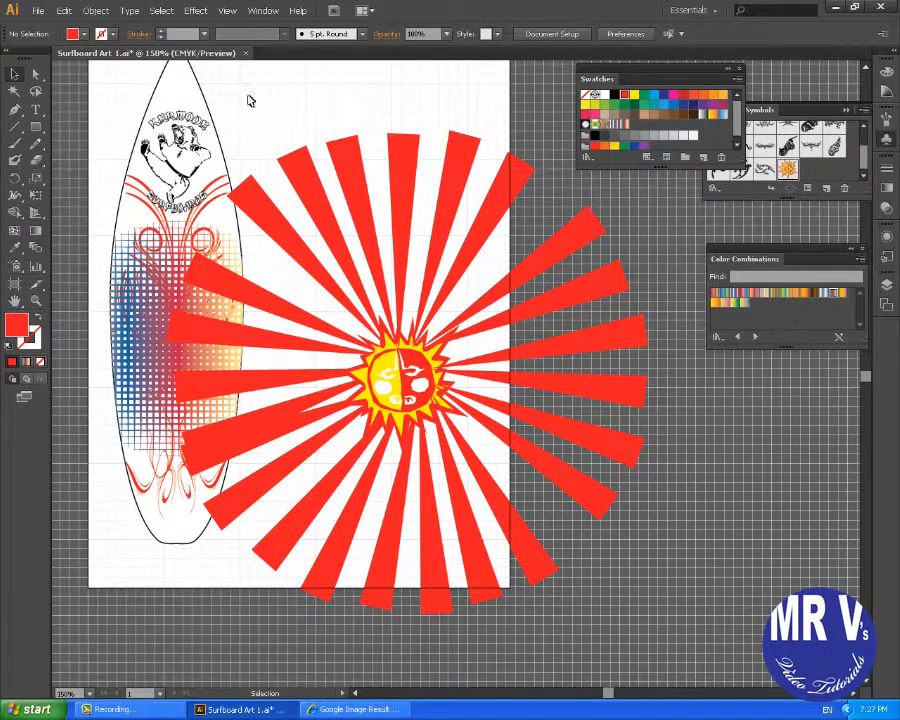
drag(186, 96, 145, 96)
drag(206, 128, 103, 228)
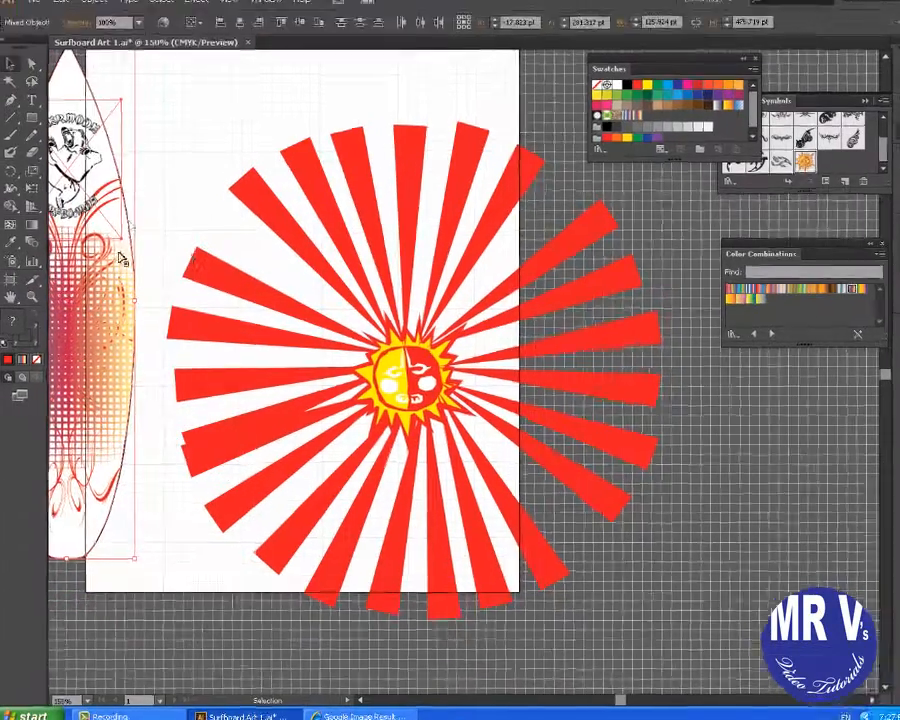
drag(119, 279, 98, 290)
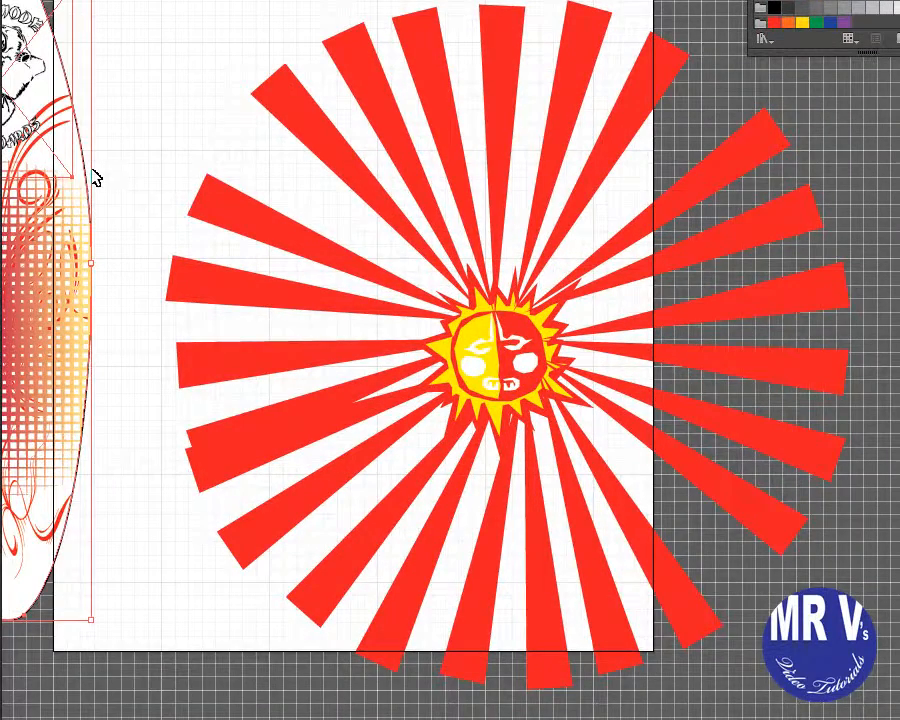
click(92, 175)
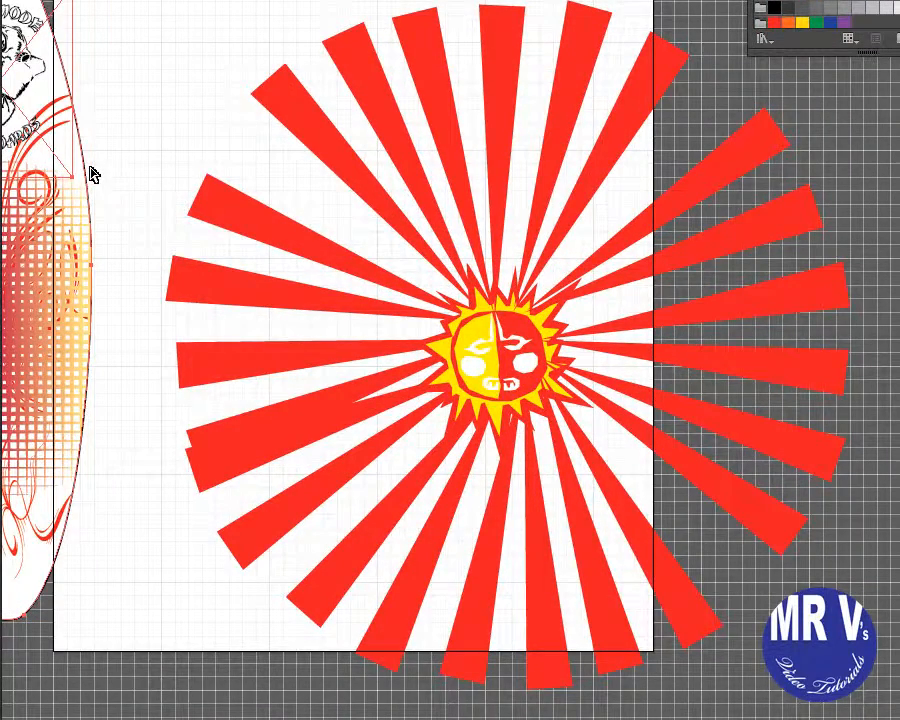
click(92, 175)
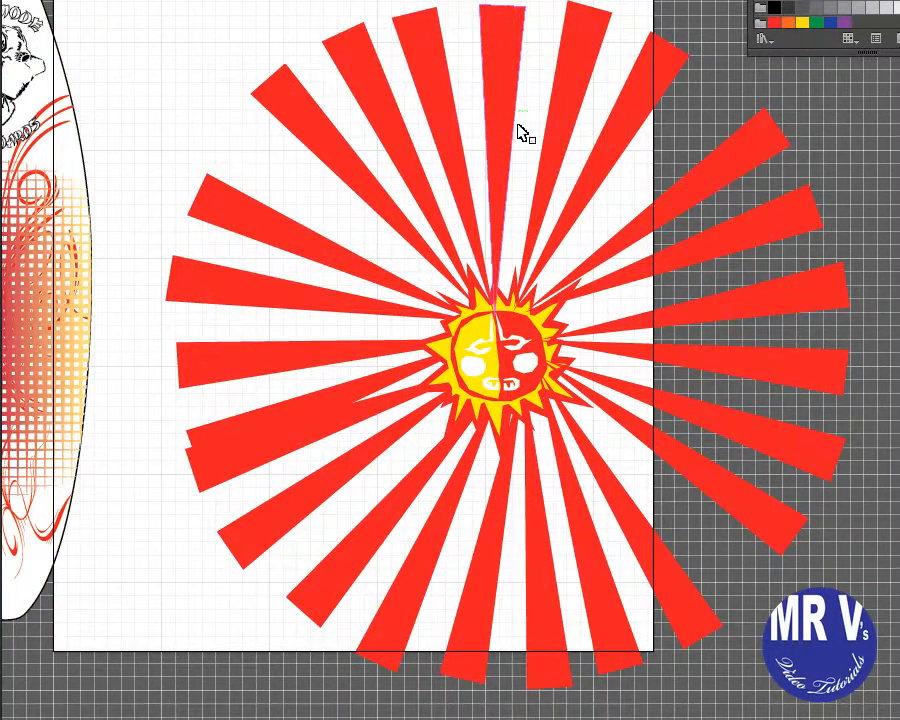
- Select only the right-hand ray of the pair above the sun's upper right and nudge it slightly outward
click(594, 172)
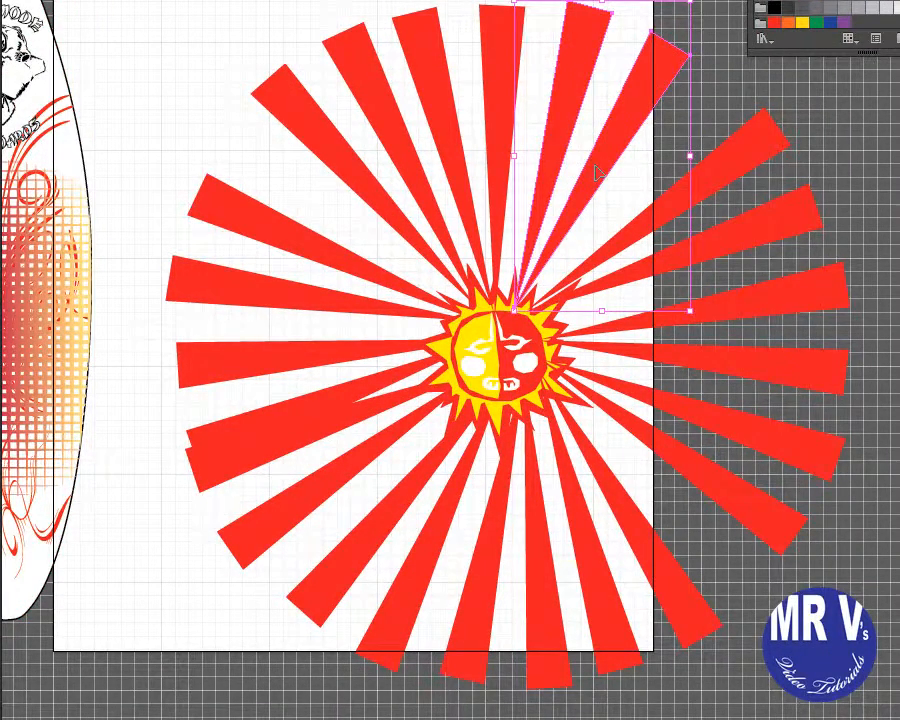
key(a)
key(v)
drag(663, 90, 665, 113)
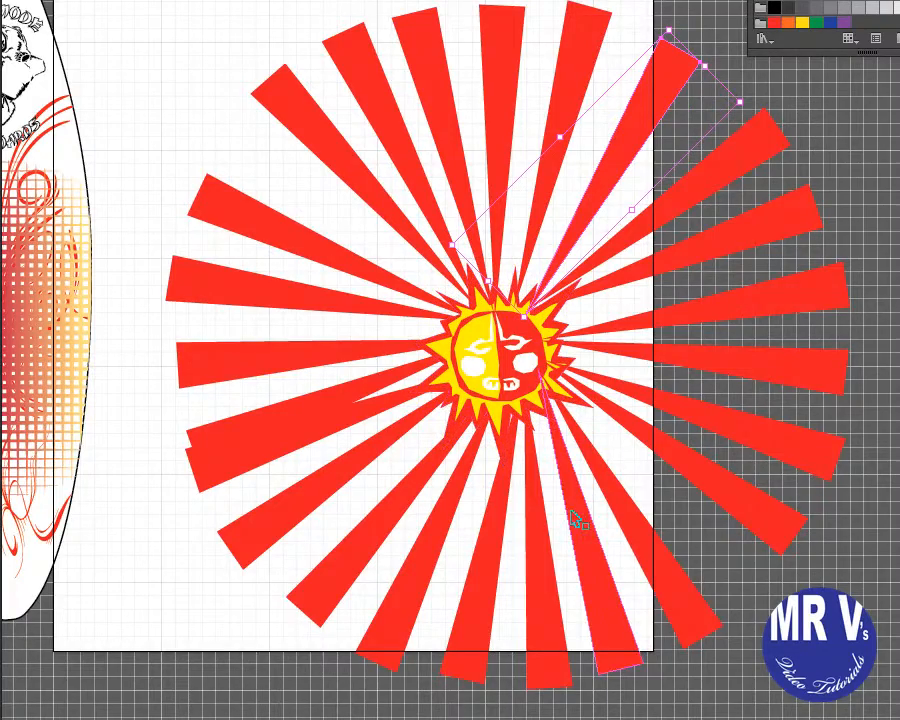
- Bring the sun group to the front, above all the rays
click(508, 360)
right_click(508, 358)
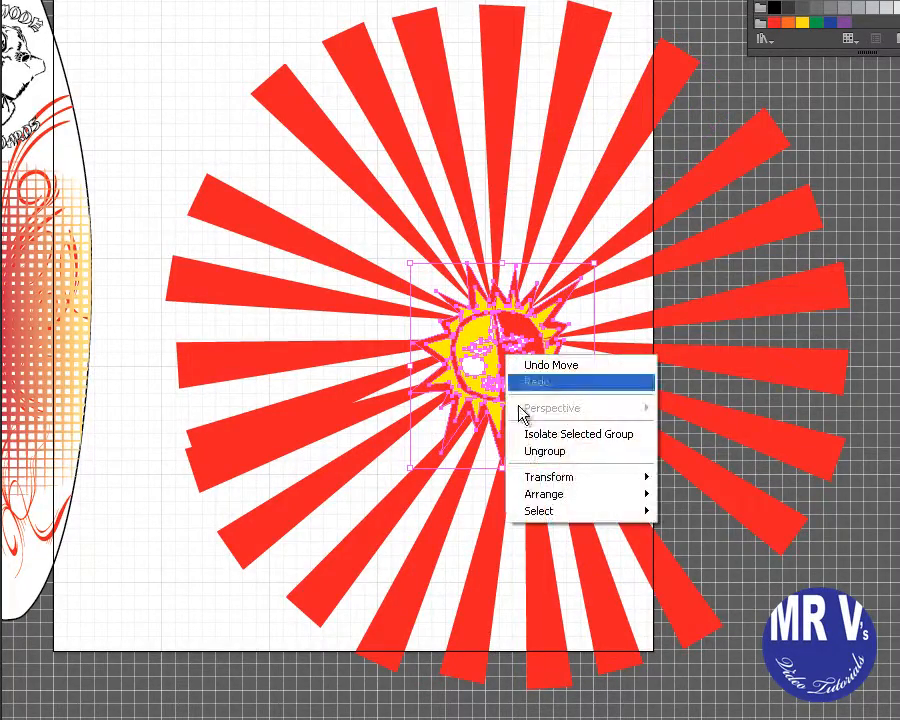
mouse_move(647, 498)
click(704, 494)
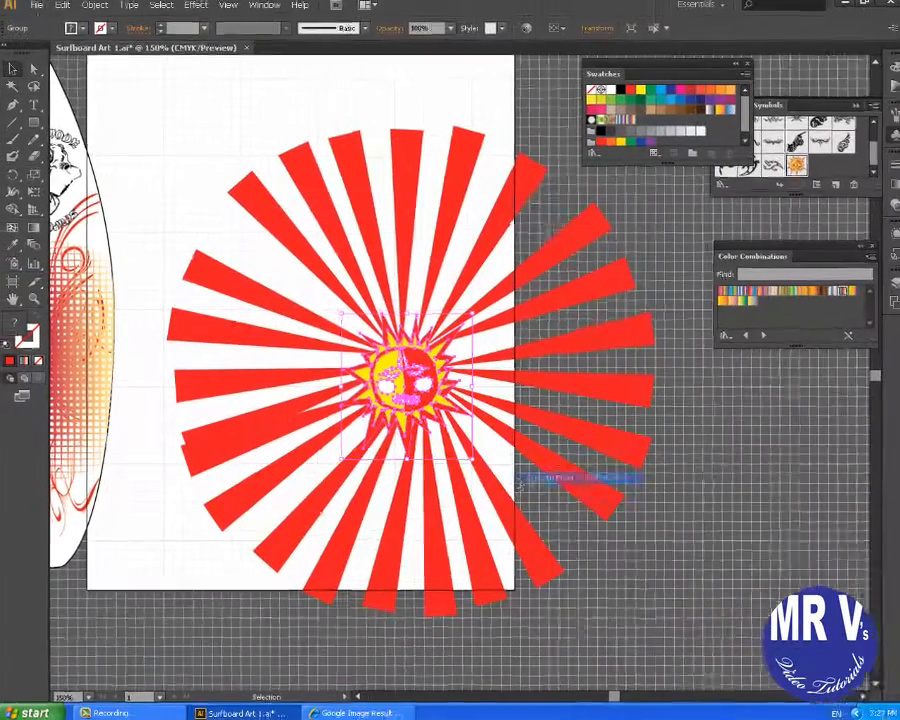
click(533, 633)
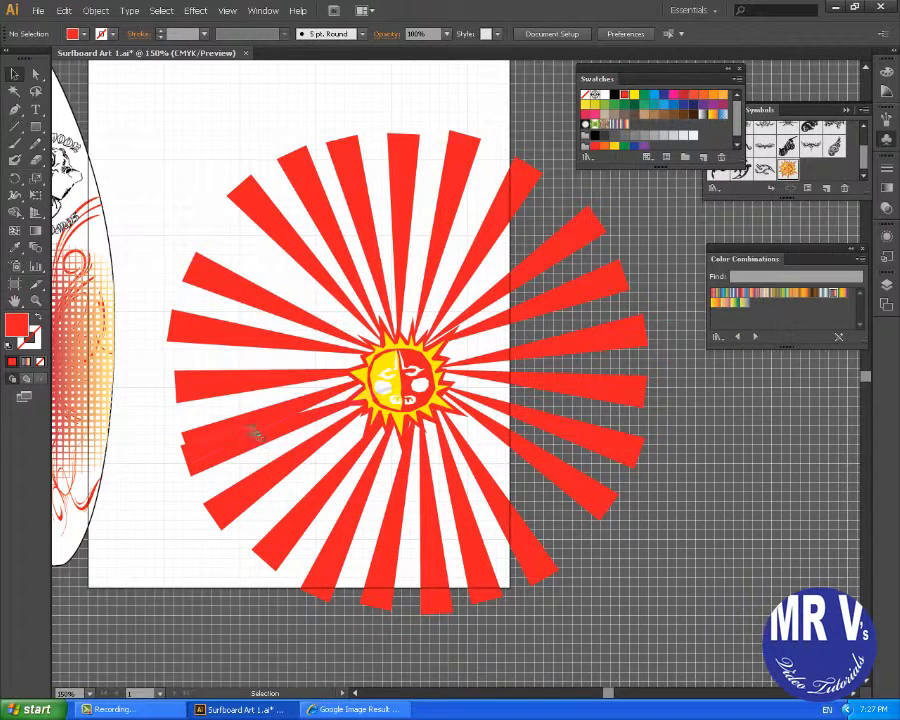
- Ungroup the ray pair on the sun's left side and delete the ray that overlaps its neighbour
click(250, 428)
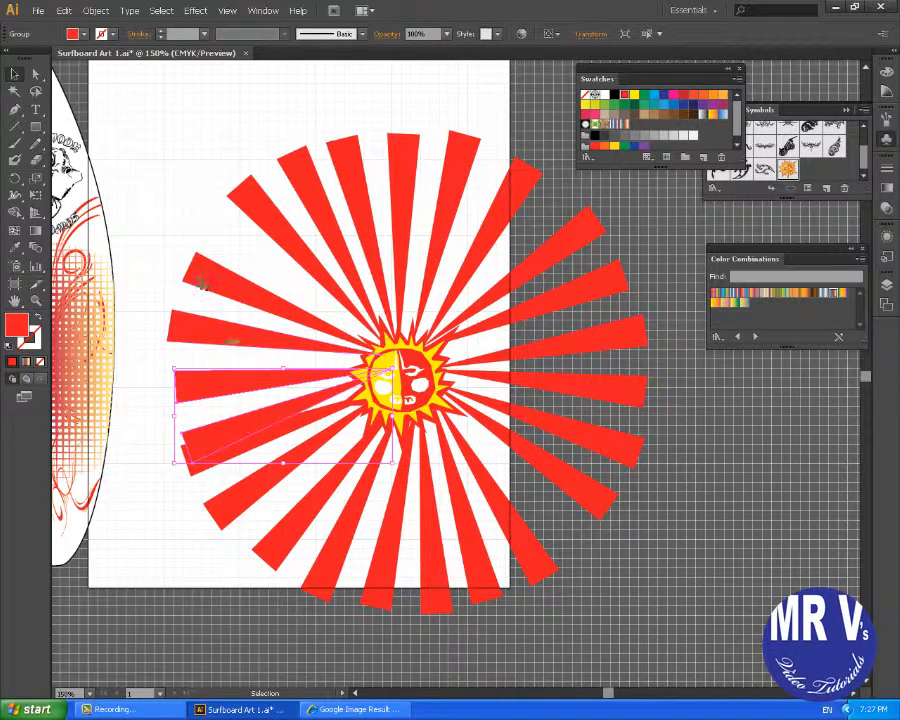
key(a)
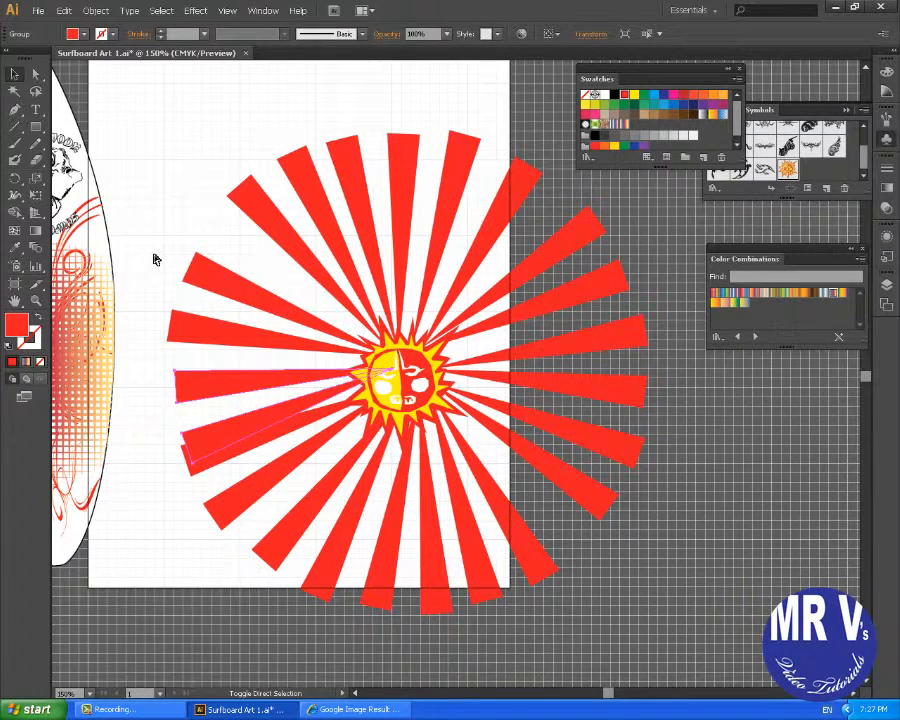
key(ctrl+shift+g)
click(193, 511)
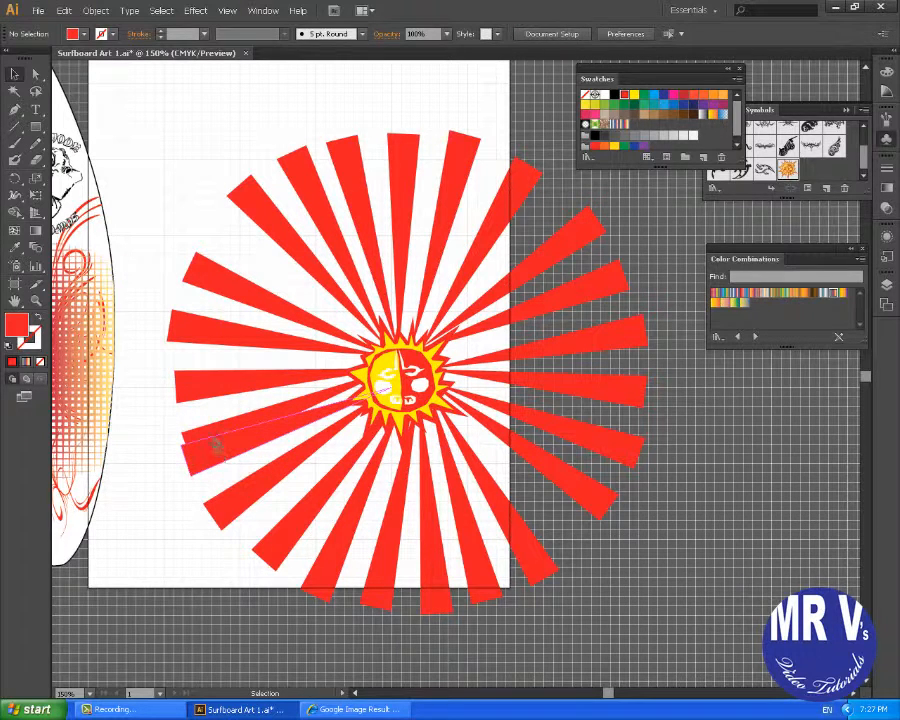
click(214, 434)
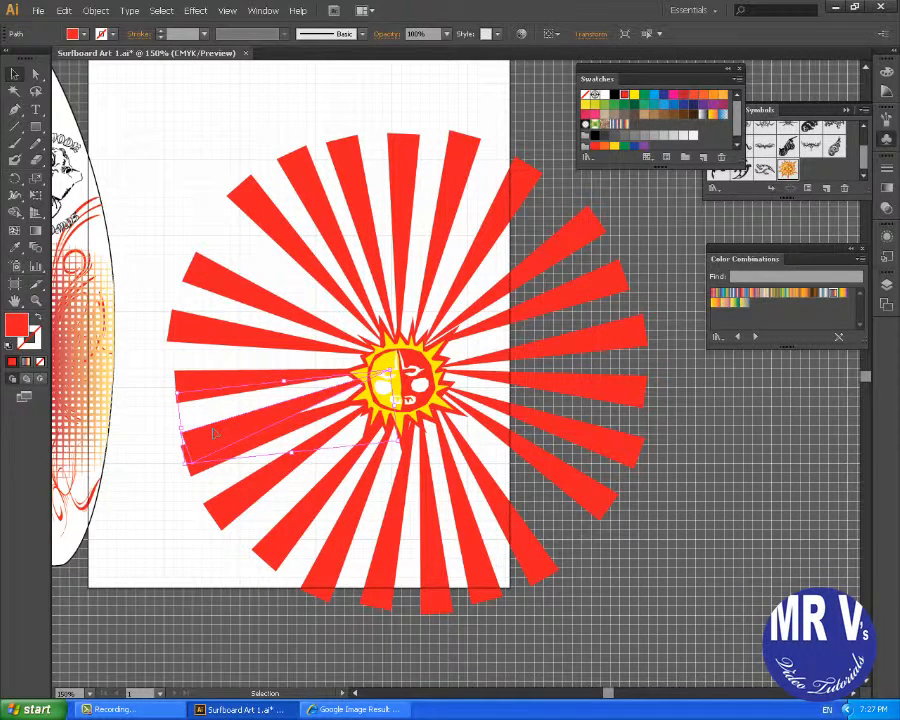
click(210, 439)
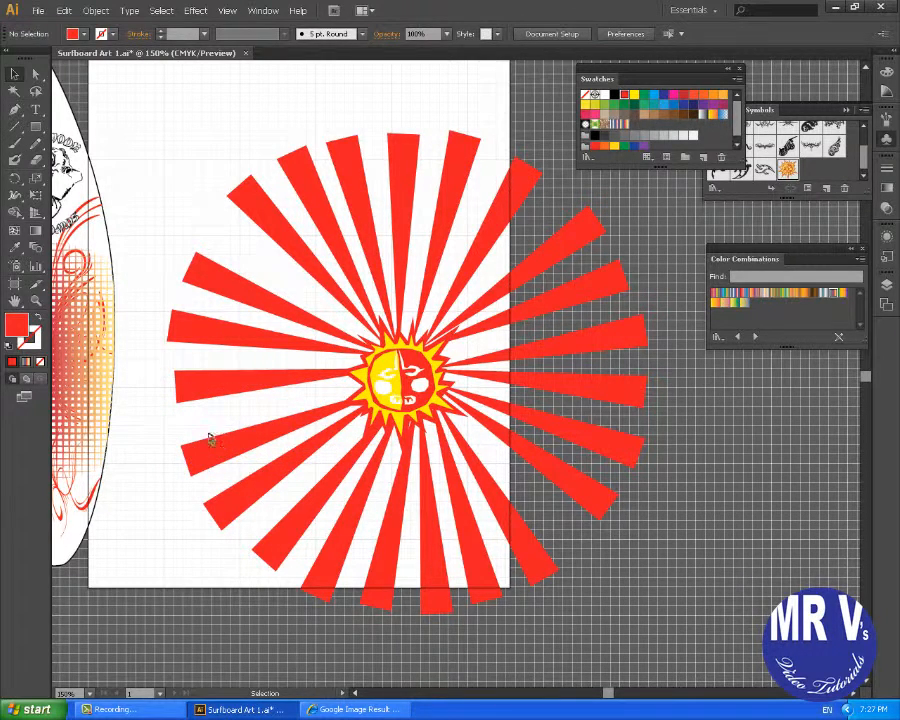
- Nudge the lower-left ray pair slightly up and left to even out the gaps between rays
click(306, 428)
drag(305, 428, 292, 432)
click(184, 574)
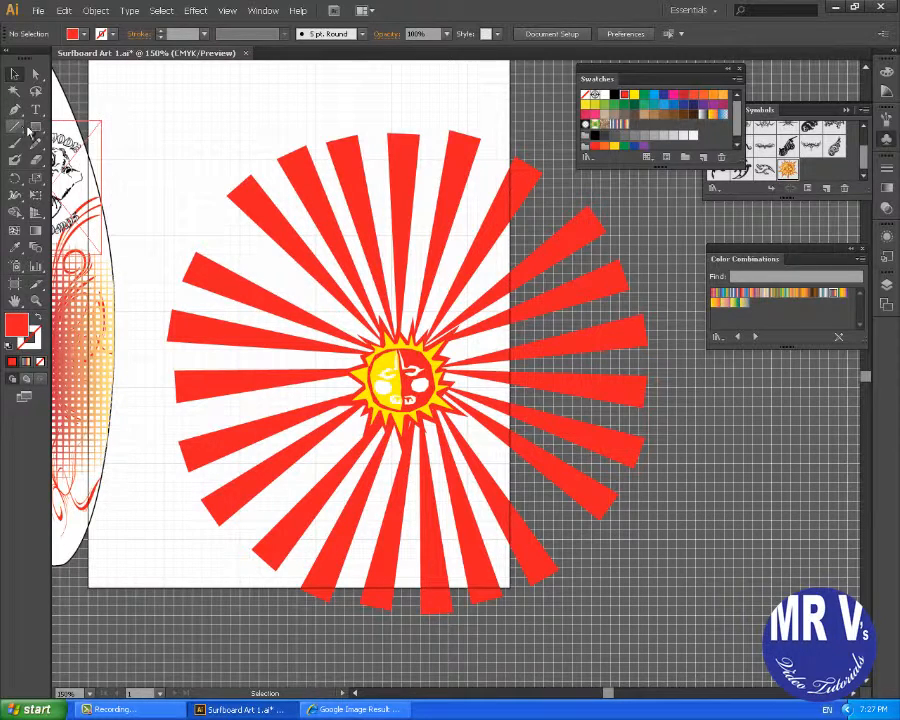
- Draw a large circle with the Ellipse tool over the sun and rays, using the default white fill and 1 pt black stroke
drag(36, 127, 86, 161)
click(9, 344)
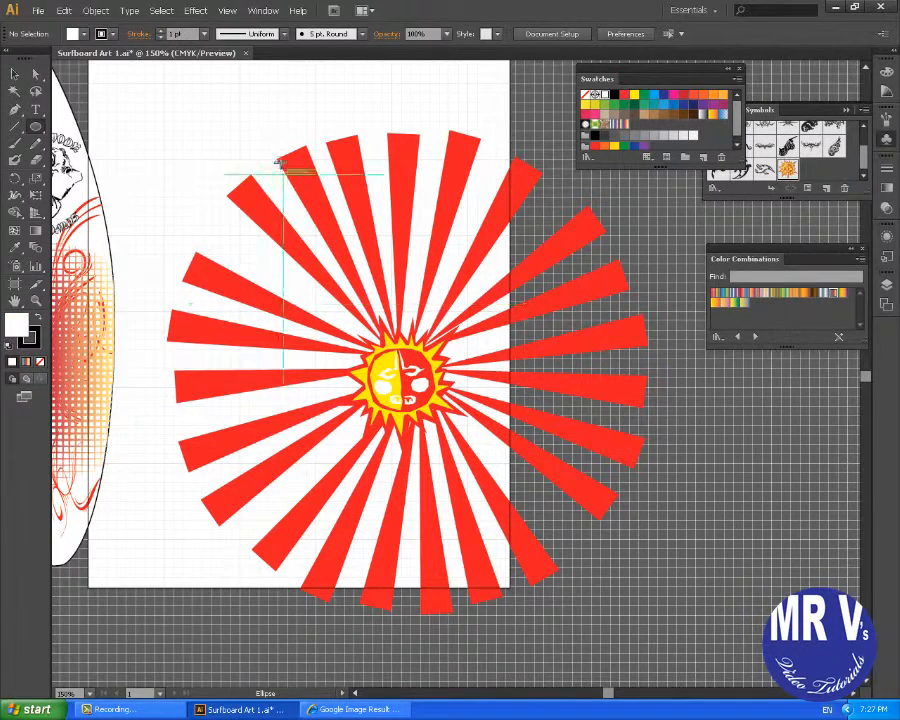
mouse_move(190, 186)
mouse_down()
mouse_move(408, 546)
mouse_move(556, 603)
mouse_move(562, 596)
mouse_move(536, 590)
mouse_move(548, 582)
mouse_move(562, 616)
mouse_move(628, 583)
mouse_up()
drag(651, 591, 638, 586)
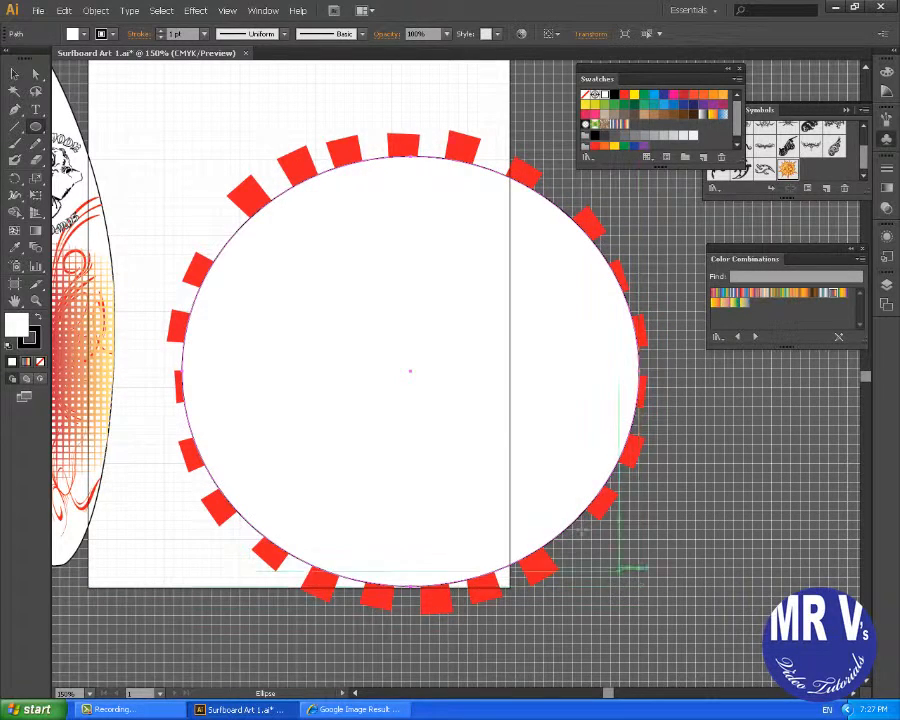
- Send the large white circle to the back, behind the sun and all the rays
right_click(478, 387)
mouse_move(517, 555)
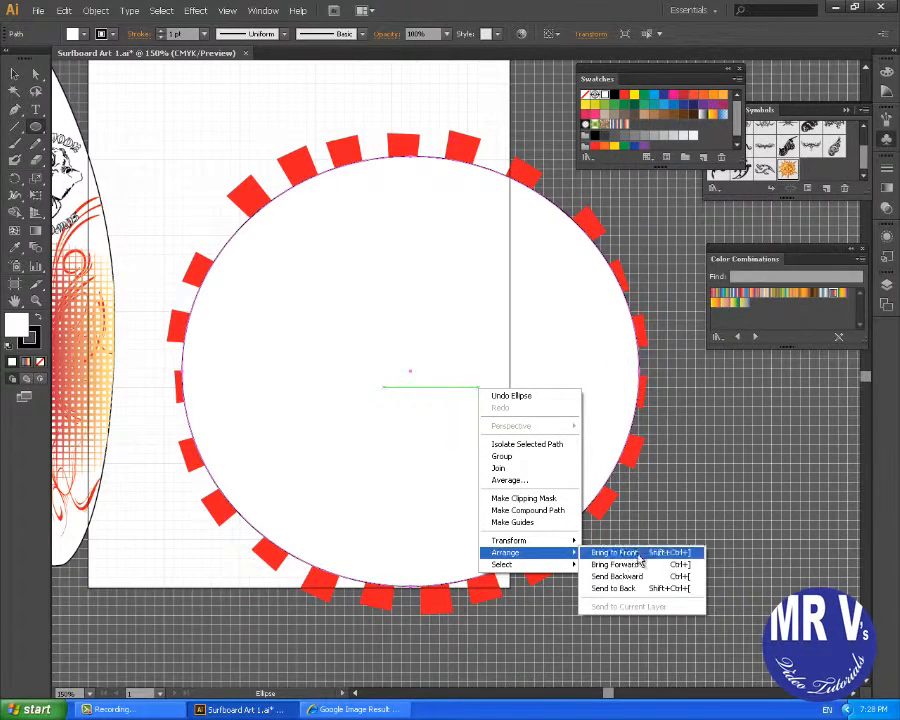
click(616, 590)
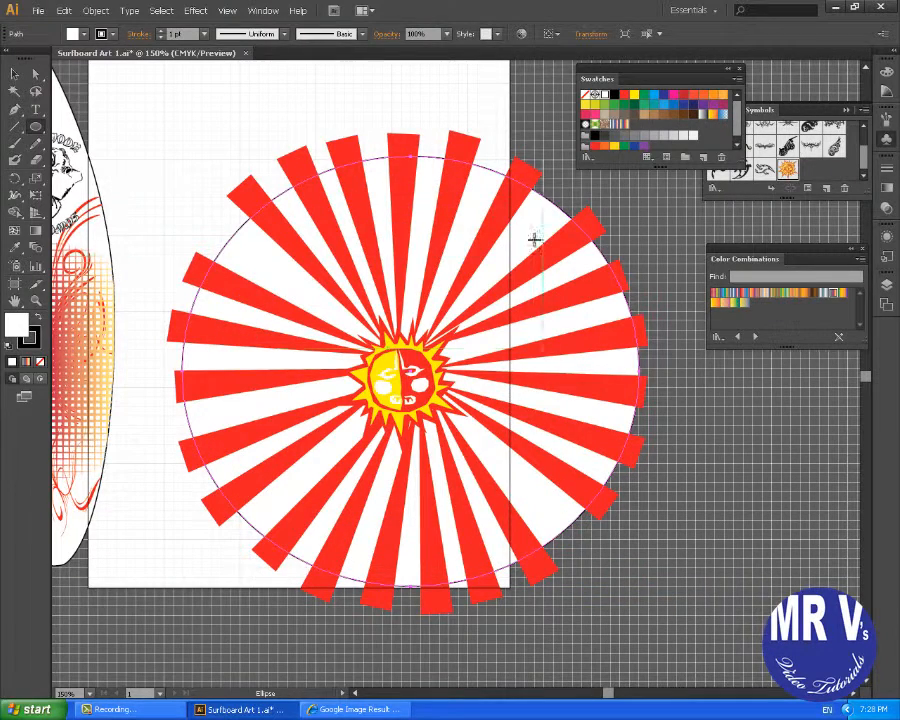
- Stretch the white circle upward, to the left and downward so it reaches the outer ends of the rays
click(15, 75)
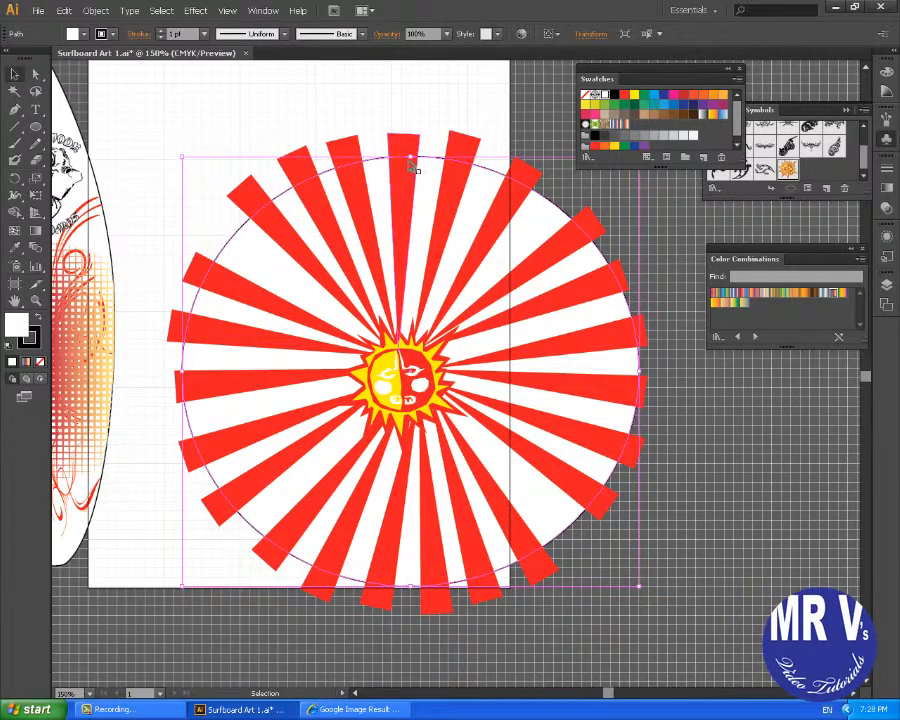
drag(411, 163, 410, 127)
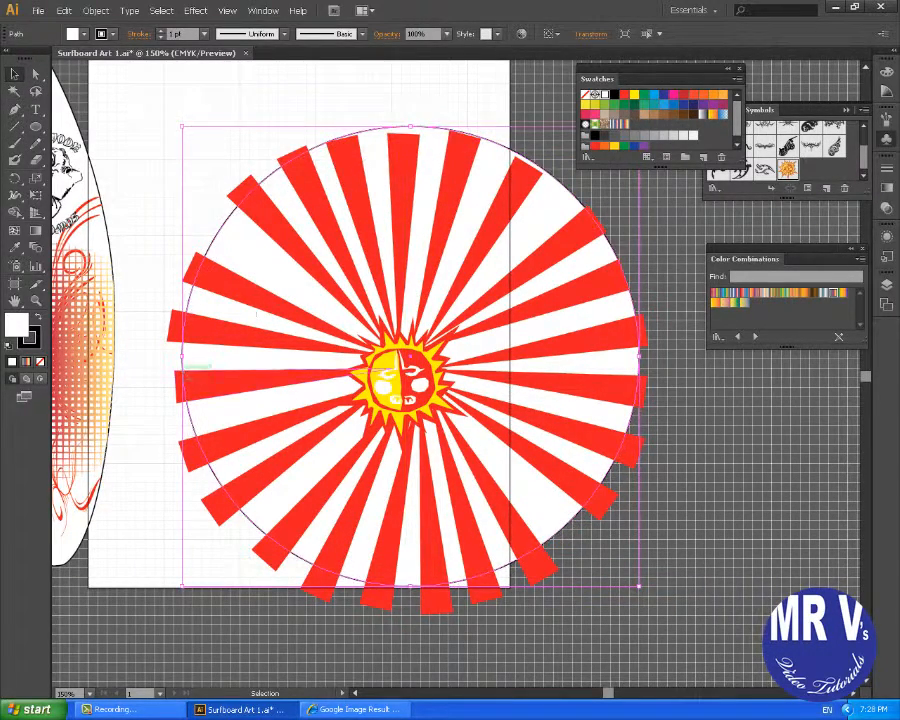
drag(182, 356, 161, 356)
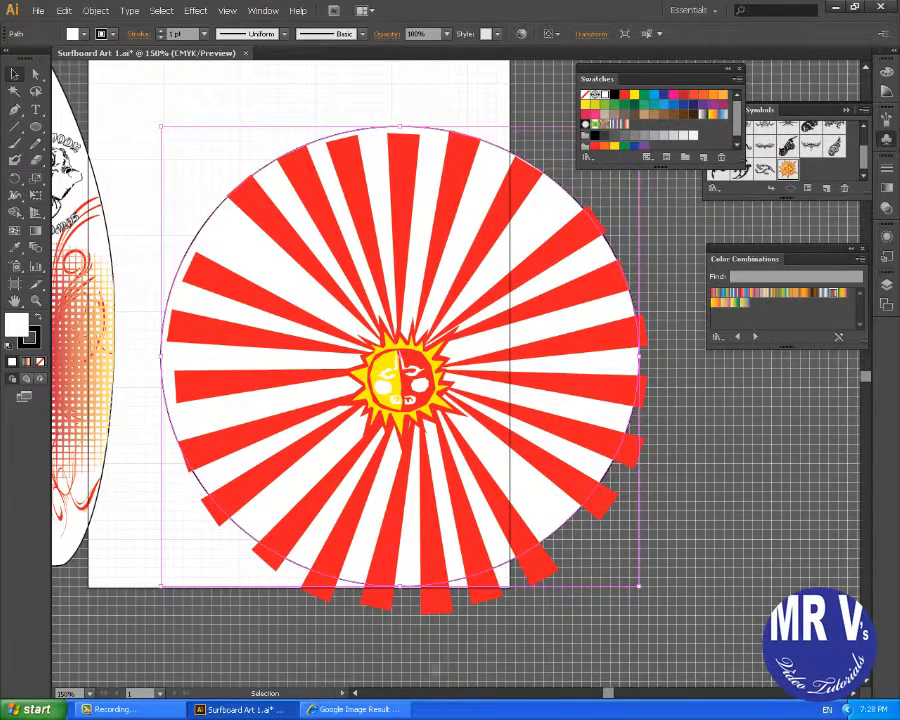
drag(418, 591, 410, 610)
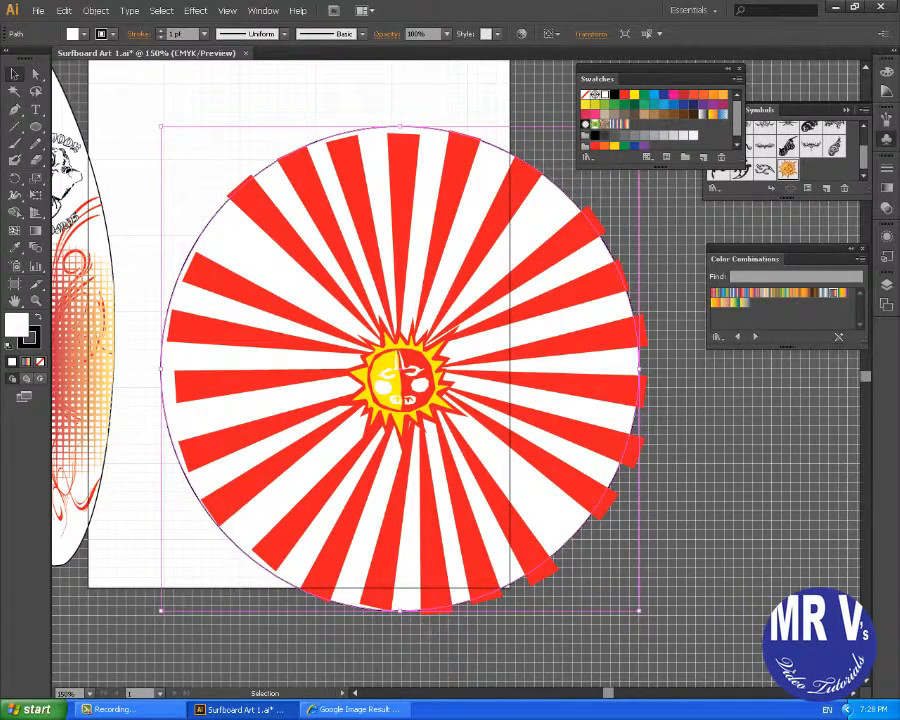
- Remove the stroke from the white circle behind the rays, keeping its white fill
shift+click(405, 134)
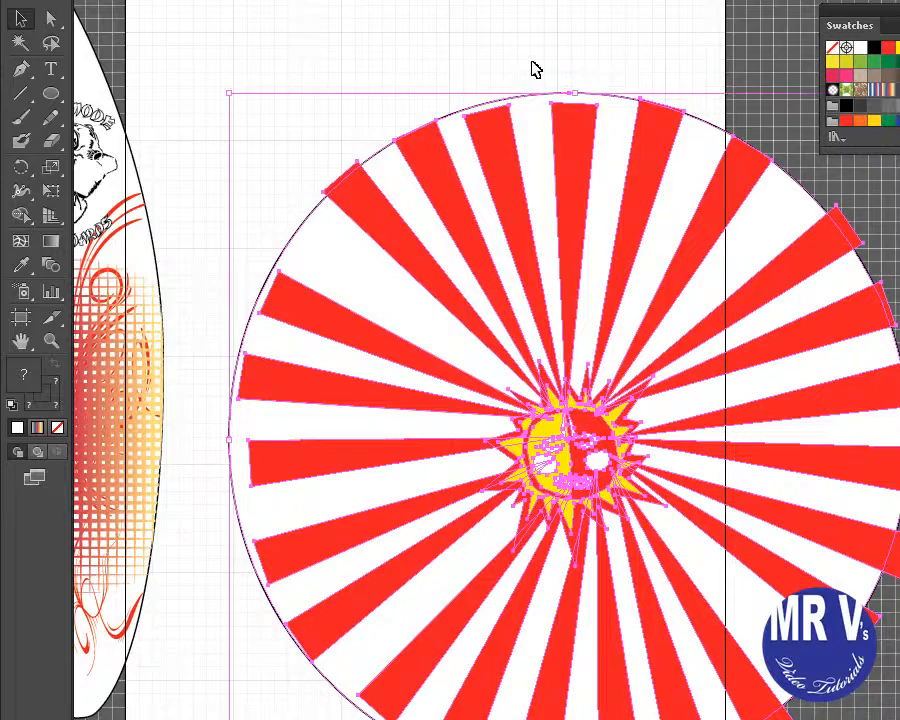
click(532, 68)
click(545, 96)
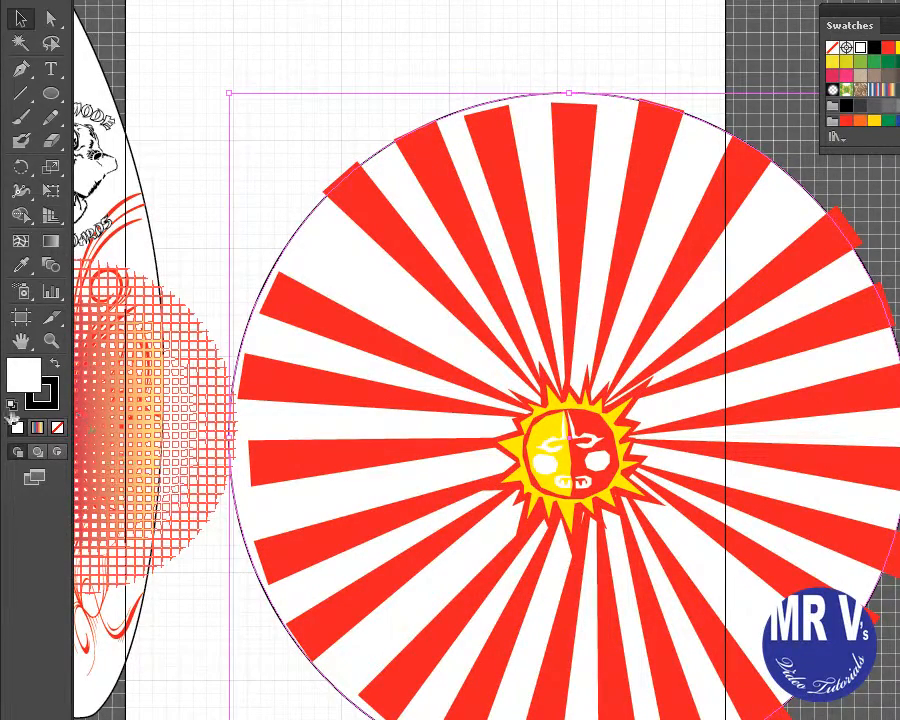
click(57, 427)
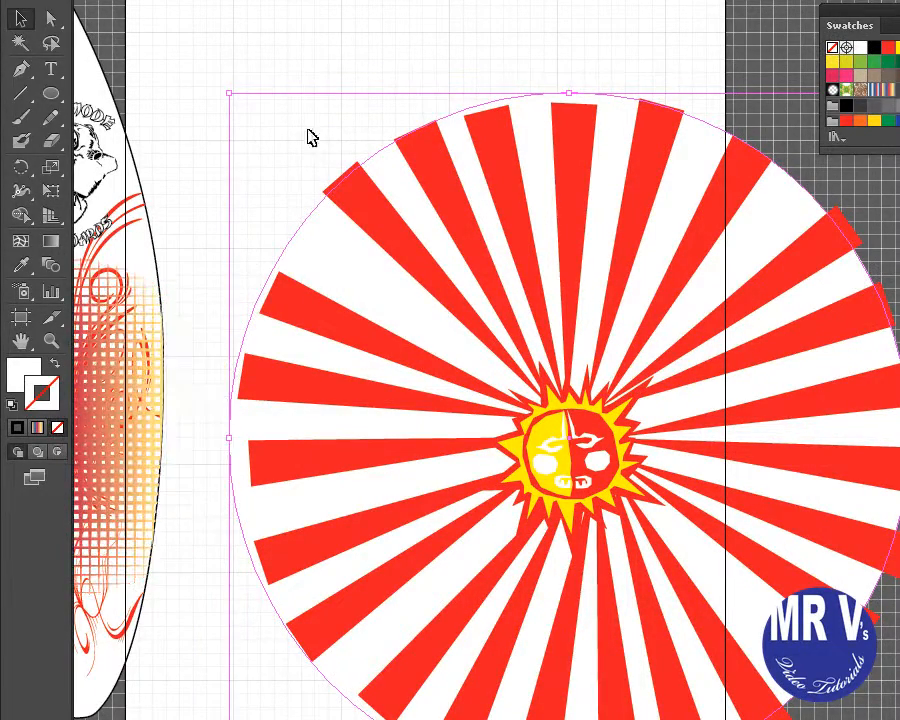
click(397, 71)
- Select the circle, all the rays and the sun, and group them into one object
drag(251, 68, 746, 695)
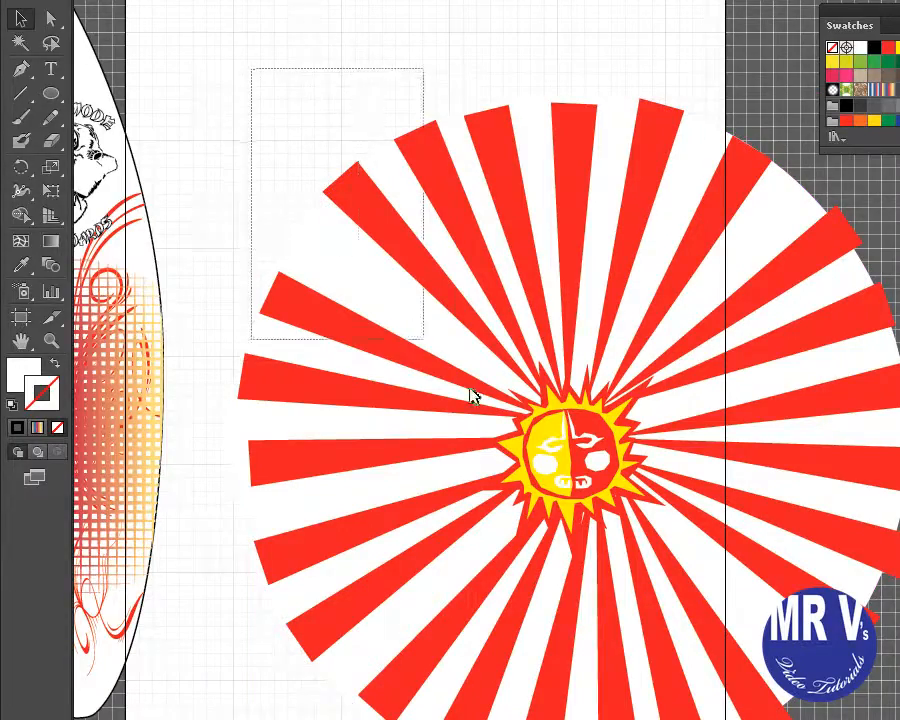
drag(643, 627, 786, 719)
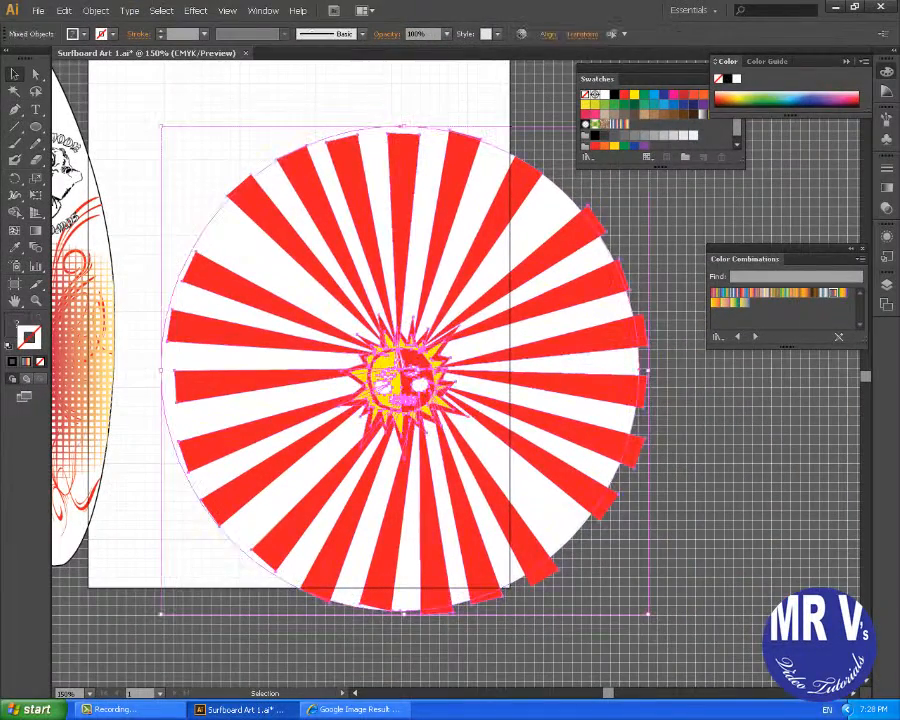
key(a)
key(ctrl+g)
key(v)
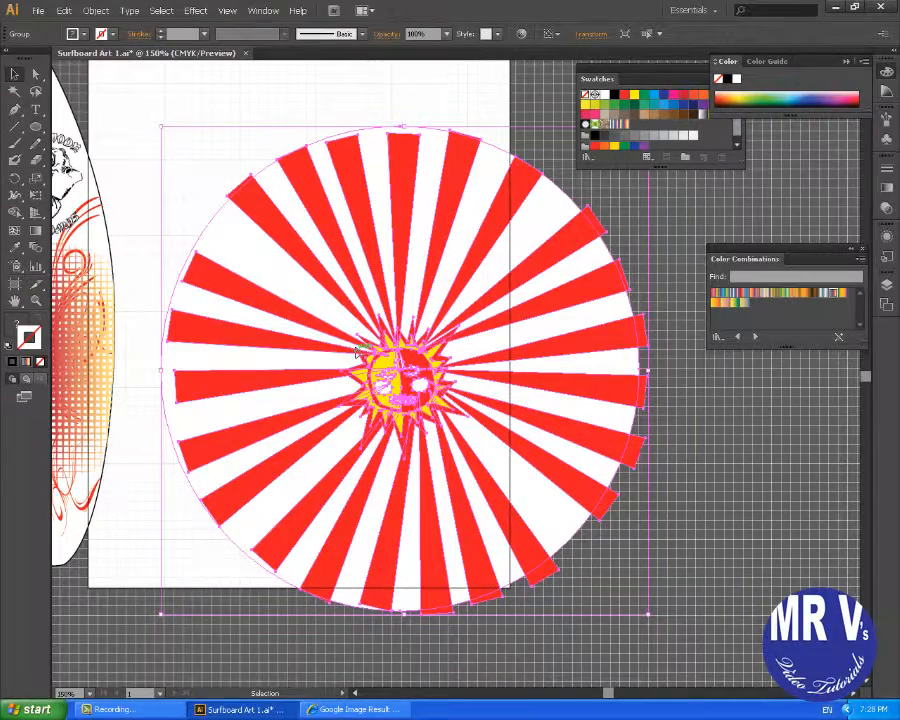
- Move the frontmost blank surfboard over to the sunburst, centred roughly on the sun
key(a)
key(ctrl+minus)
key(ctrl+minus)
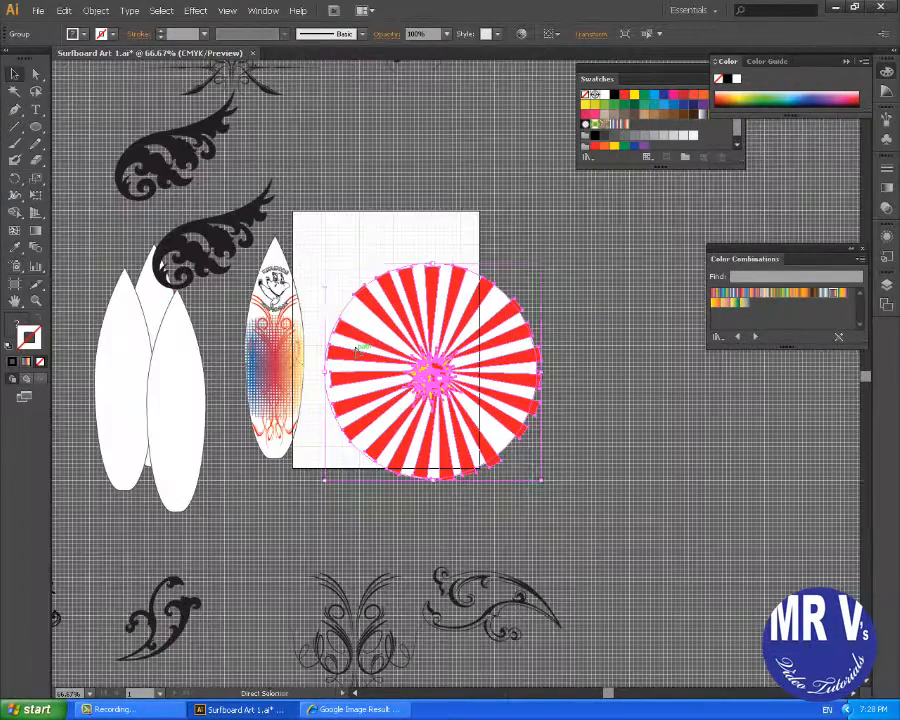
key(v)
click(181, 454)
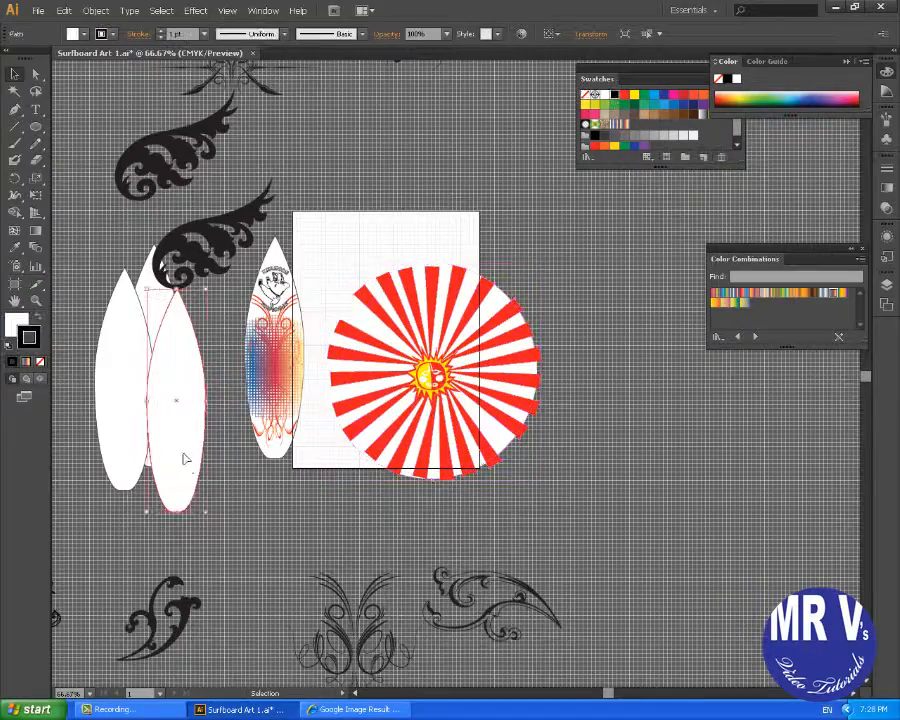
drag(179, 466, 428, 438)
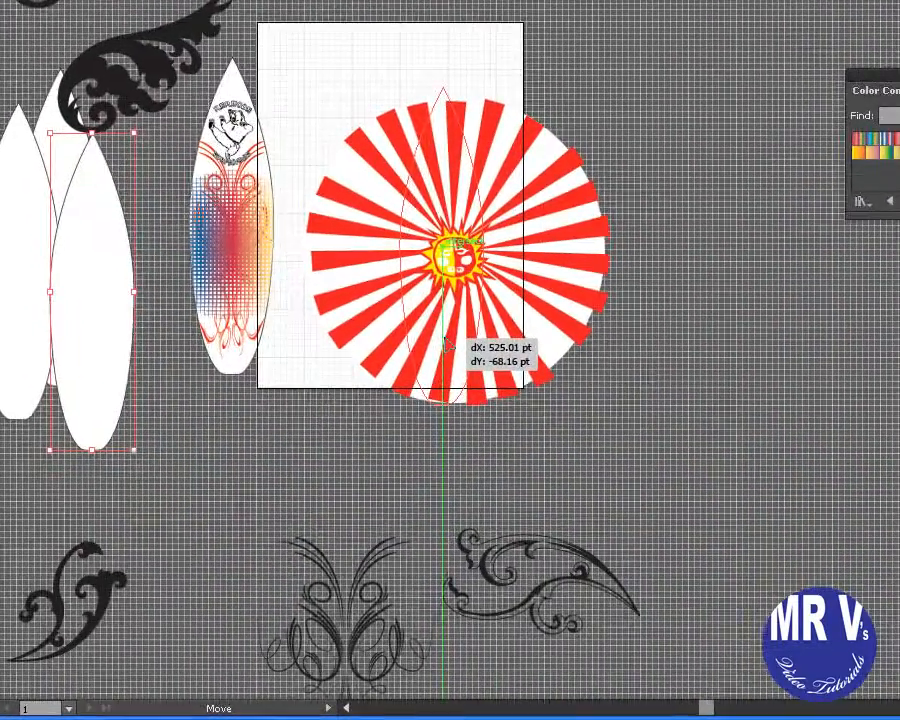
drag(445, 345, 436, 366)
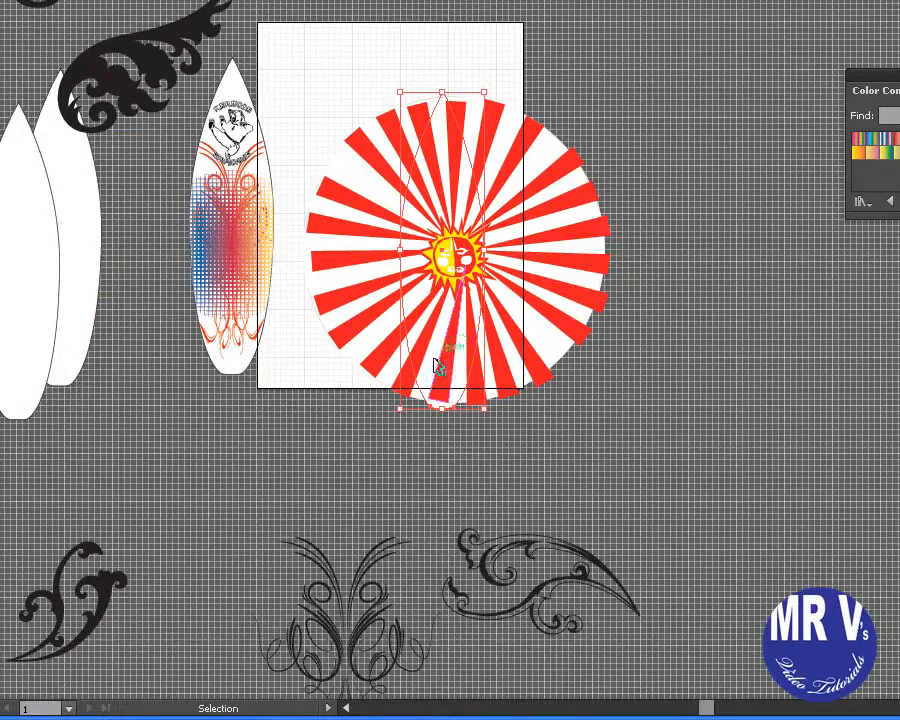
- Bring the blank surfboard to the front, above the grouped sunburst
click(316, 452)
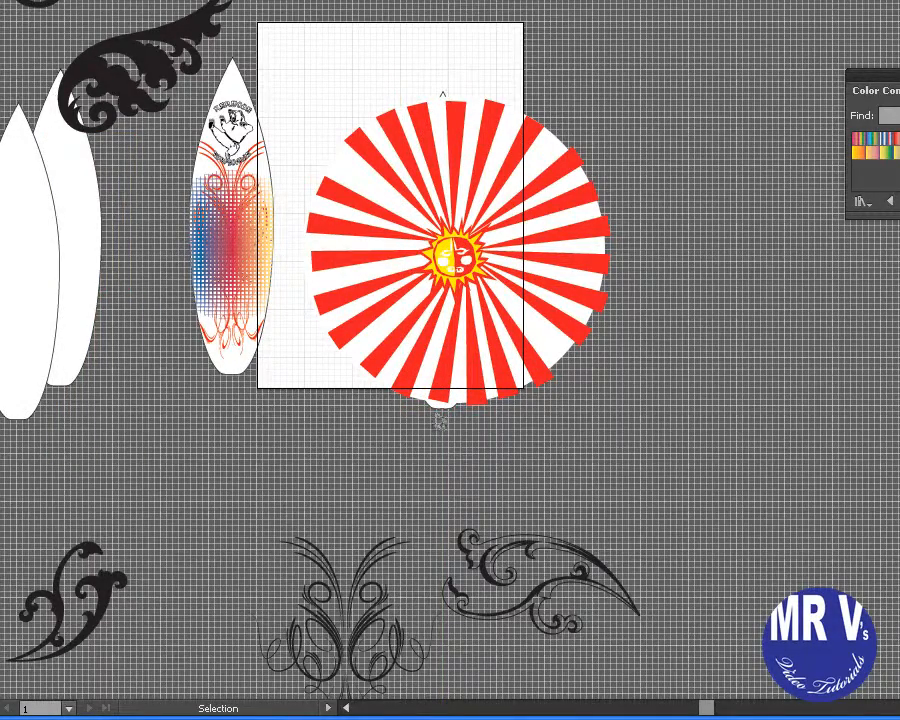
click(440, 410)
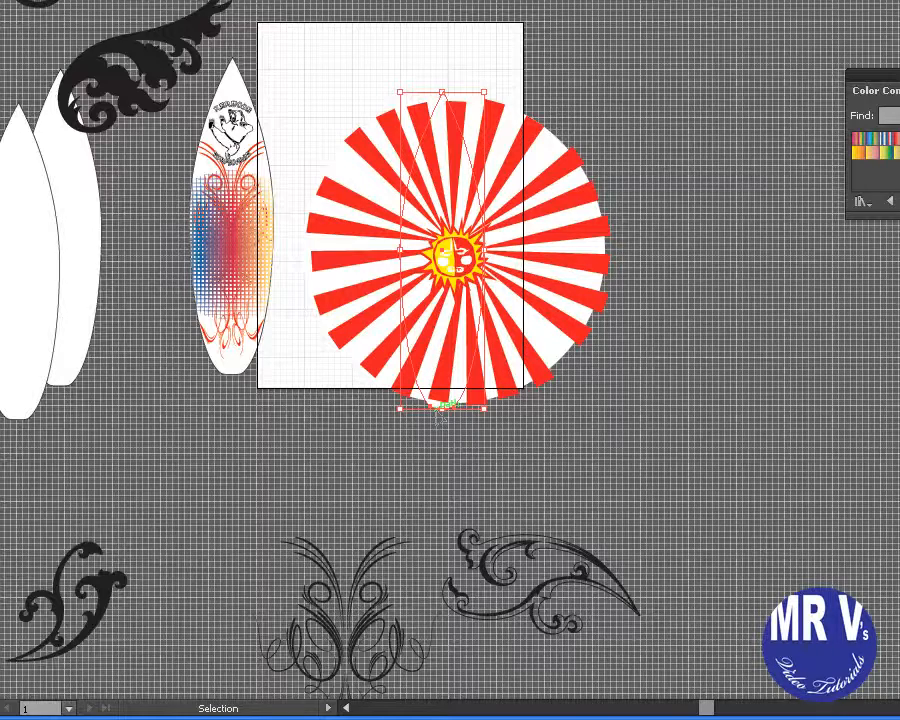
right_click(440, 418)
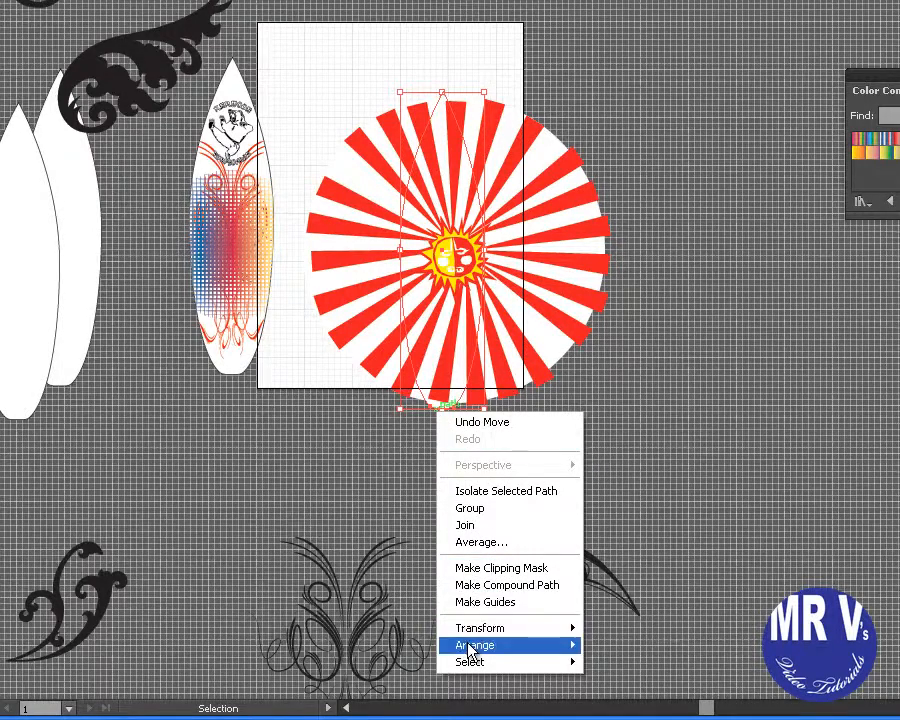
mouse_move(478, 645)
click(630, 647)
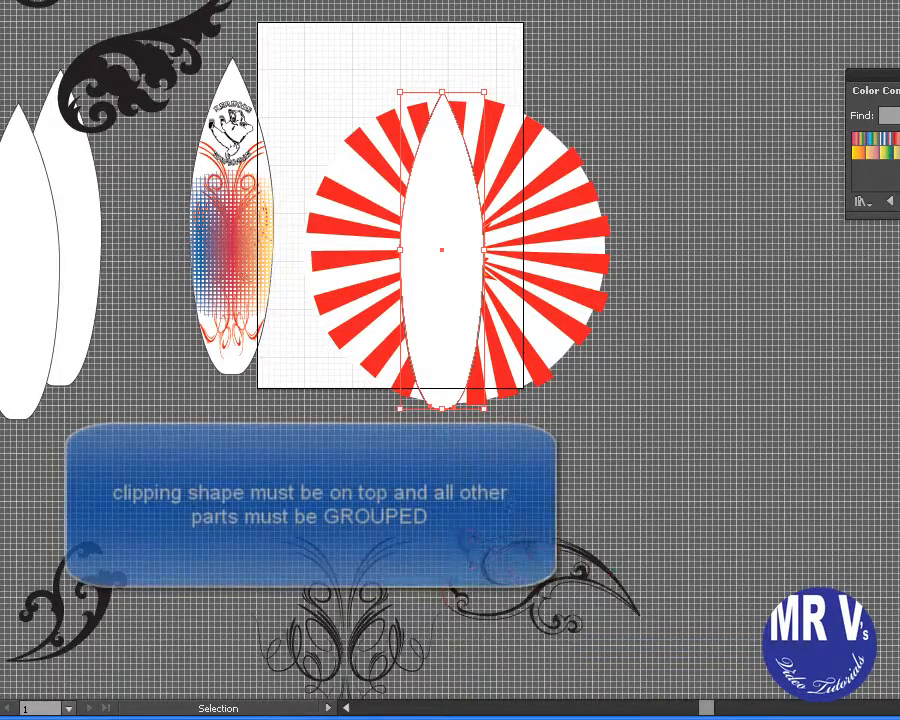
- Select the surfboard shape together with the sunburst group and make a clipping mask from them
key(ctrl+shift+a)
drag(485, 320, 565, 200)
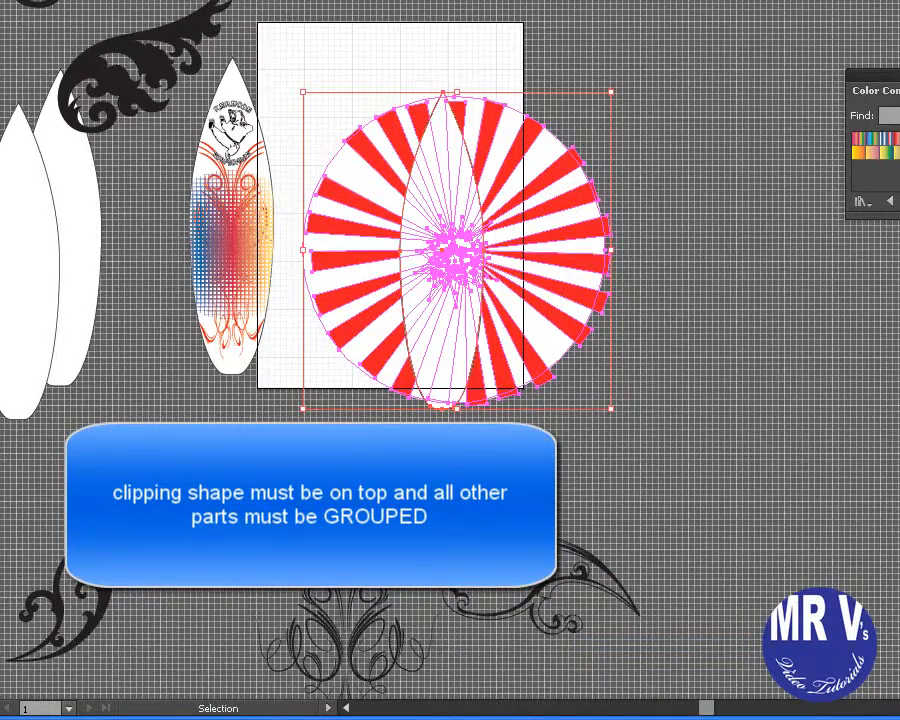
click(5, 3)
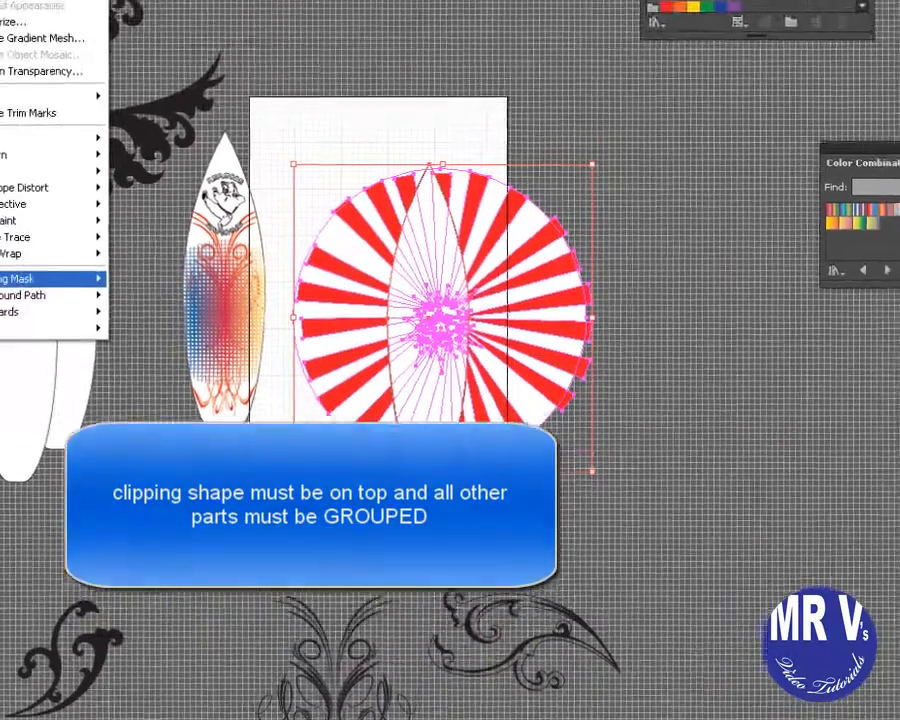
mouse_move(40, 208)
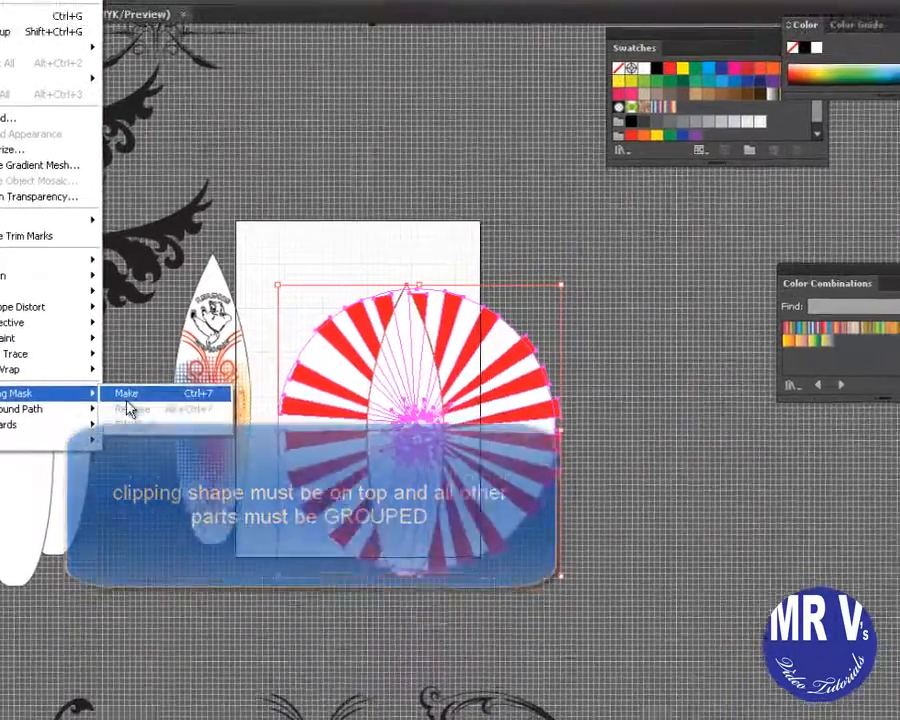
click(126, 398)
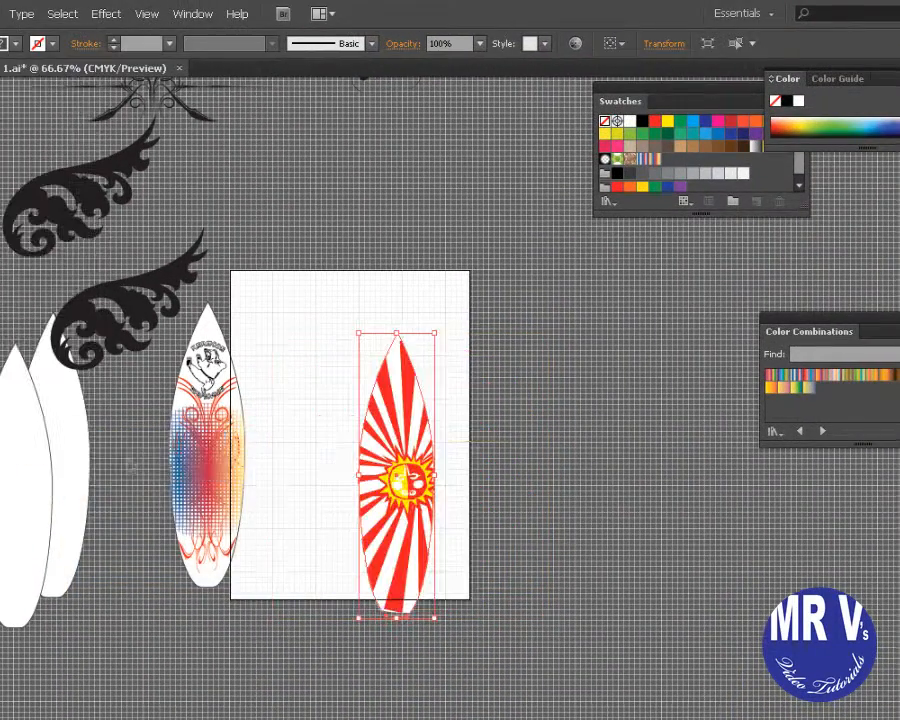
- Move the nearer of the two remaining blank surfboards directly behind the clipped sunburst so its black outline frames the artwork
click(244, 638)
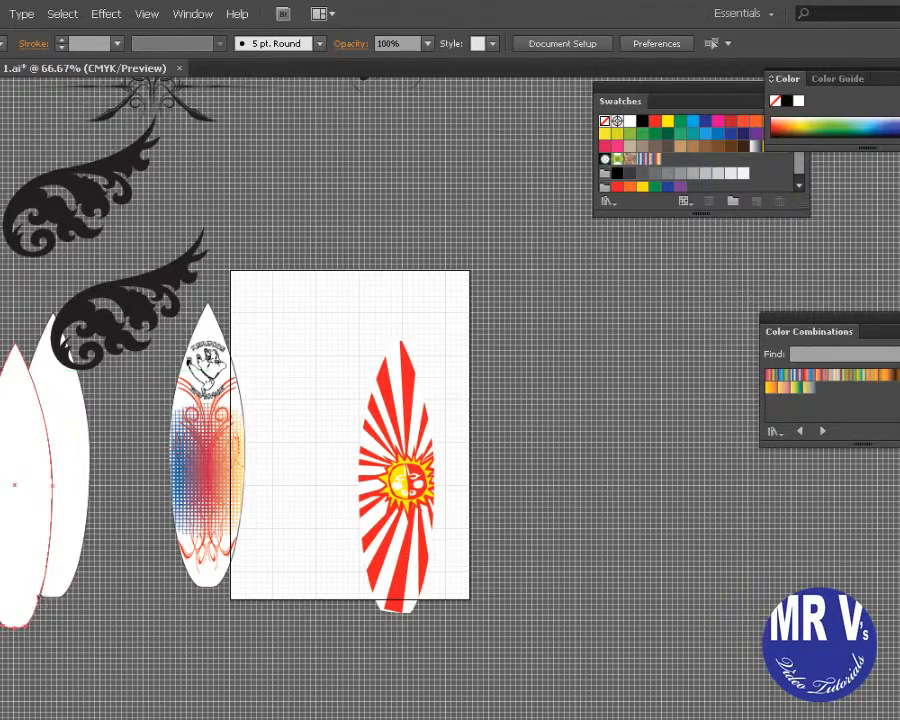
drag(12, 577, 394, 569)
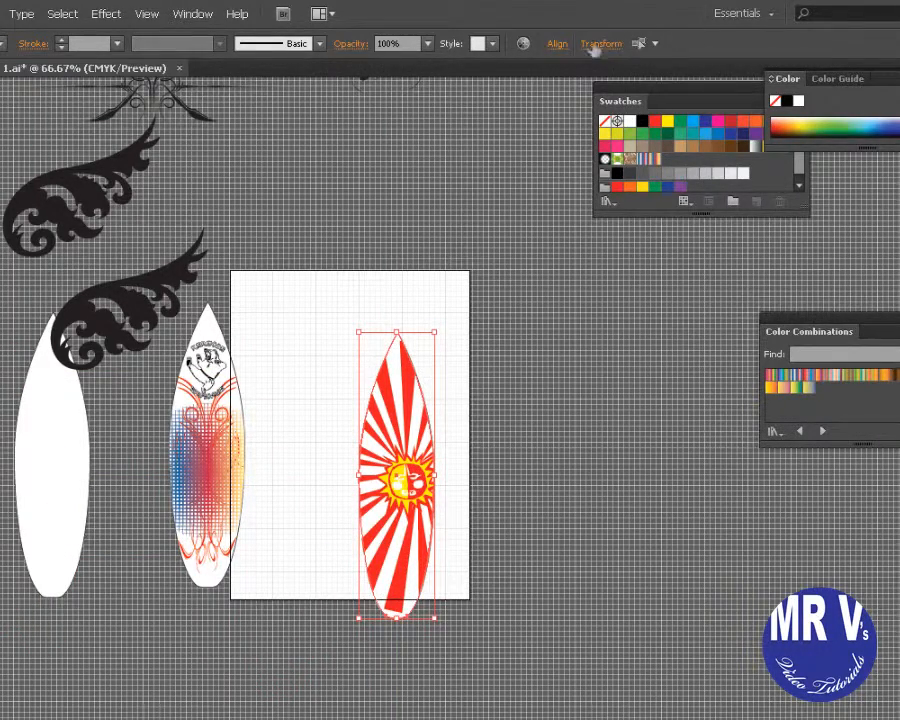
click(555, 45)
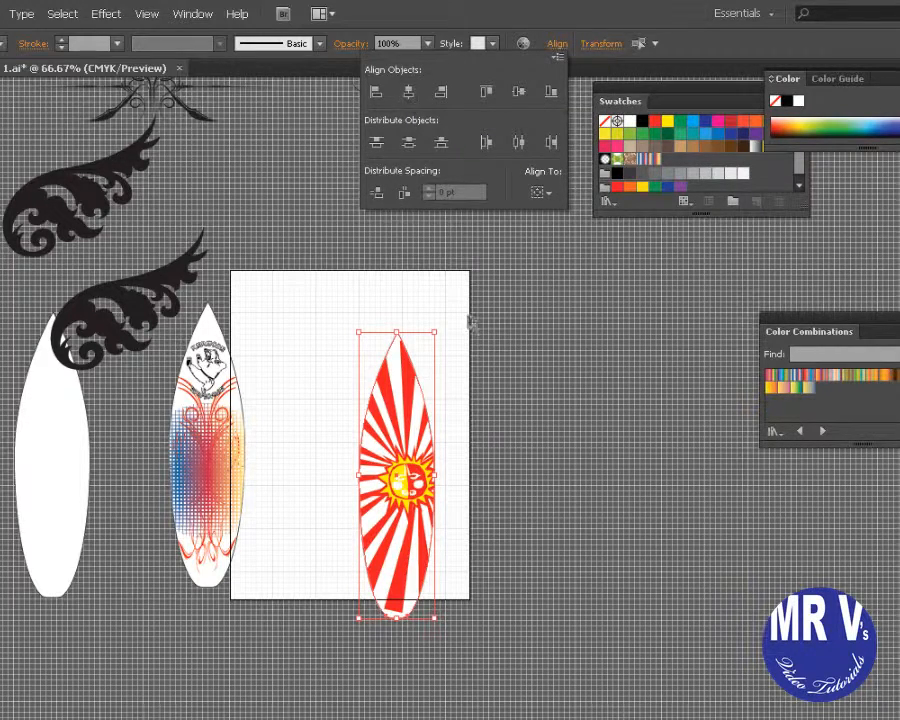
click(519, 437)
click(492, 400)
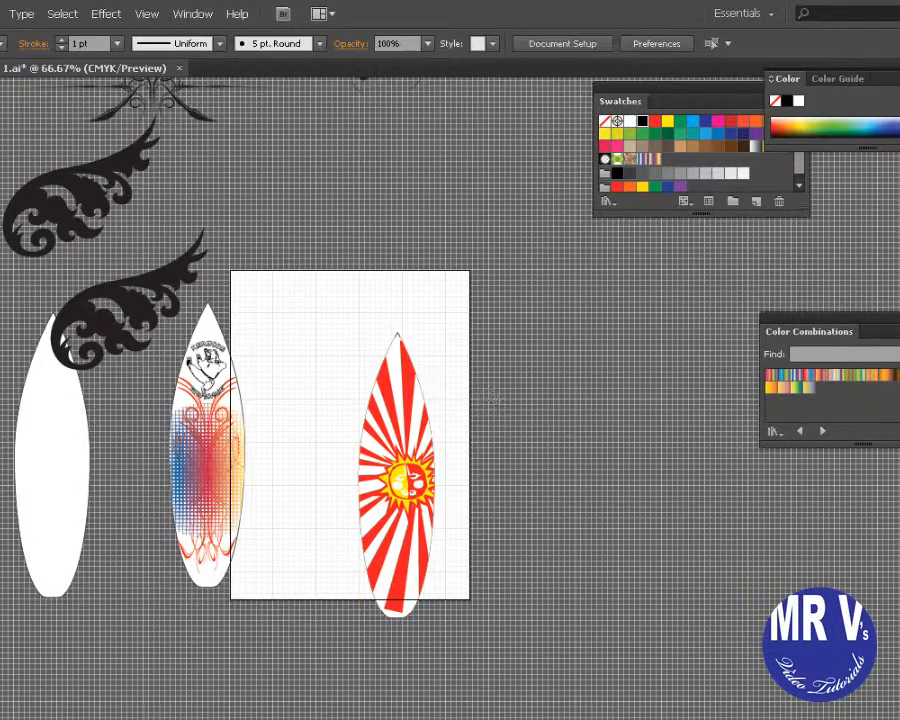
drag(462, 325, 374, 538)
click(521, 462)
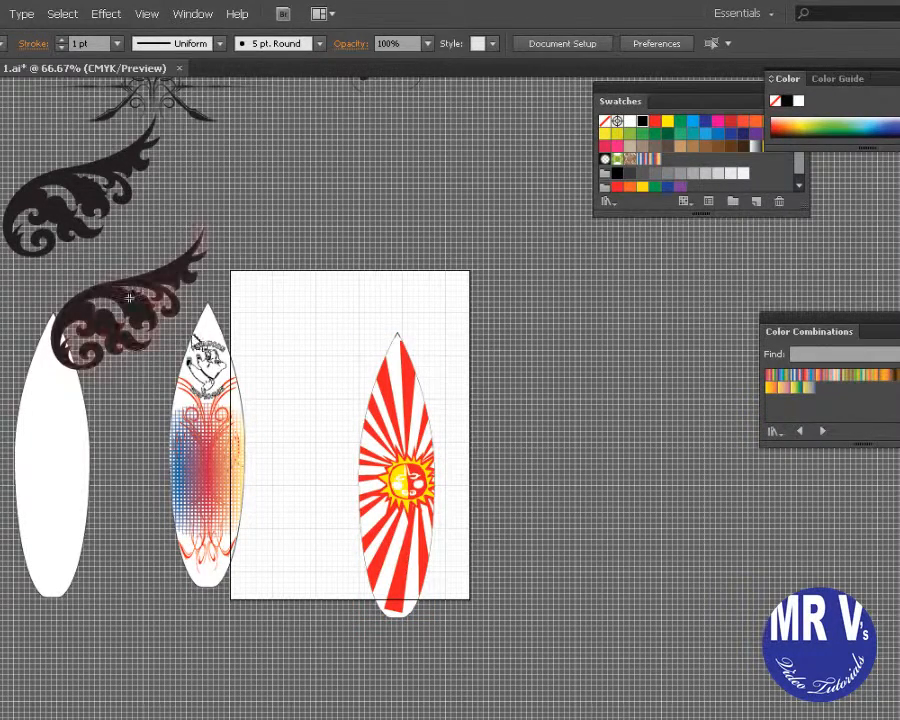
- Place the linked file kermode surfboards.ai in the document, cropped to Media
click(205, 378)
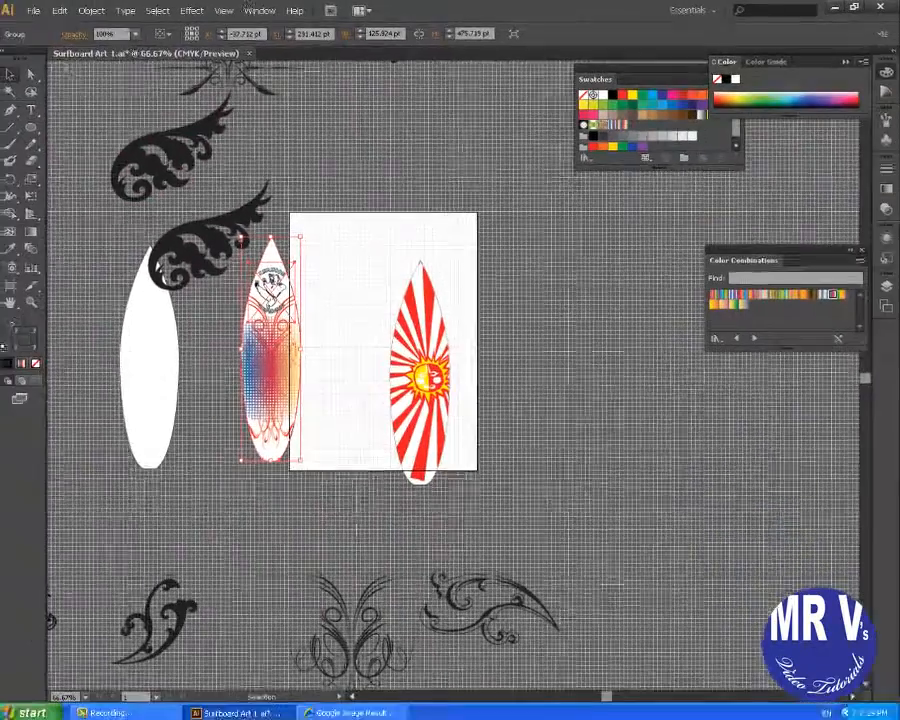
click(37, 10)
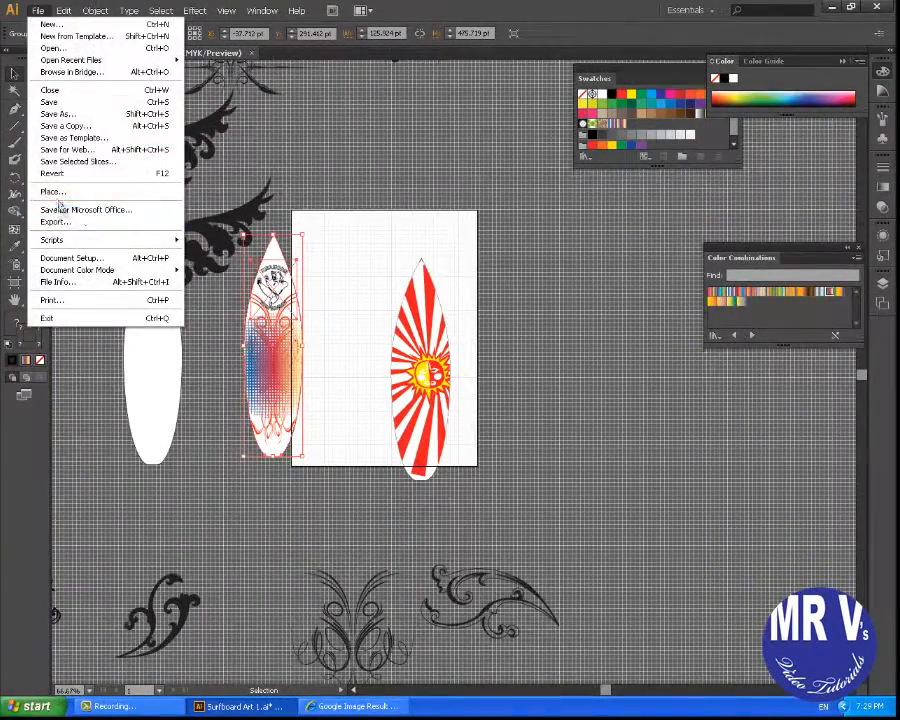
click(50, 191)
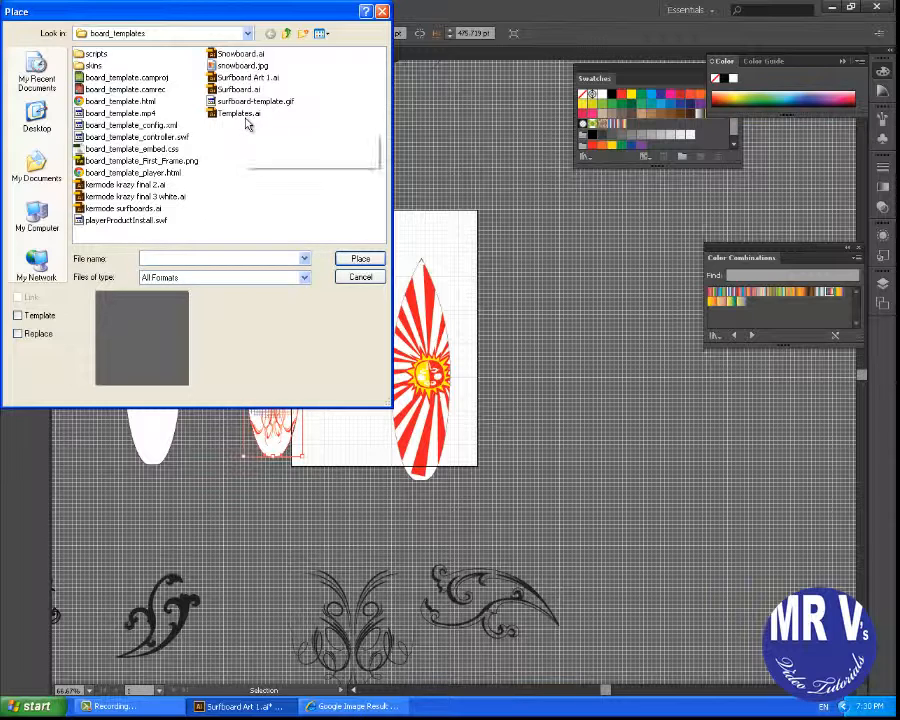
click(123, 208)
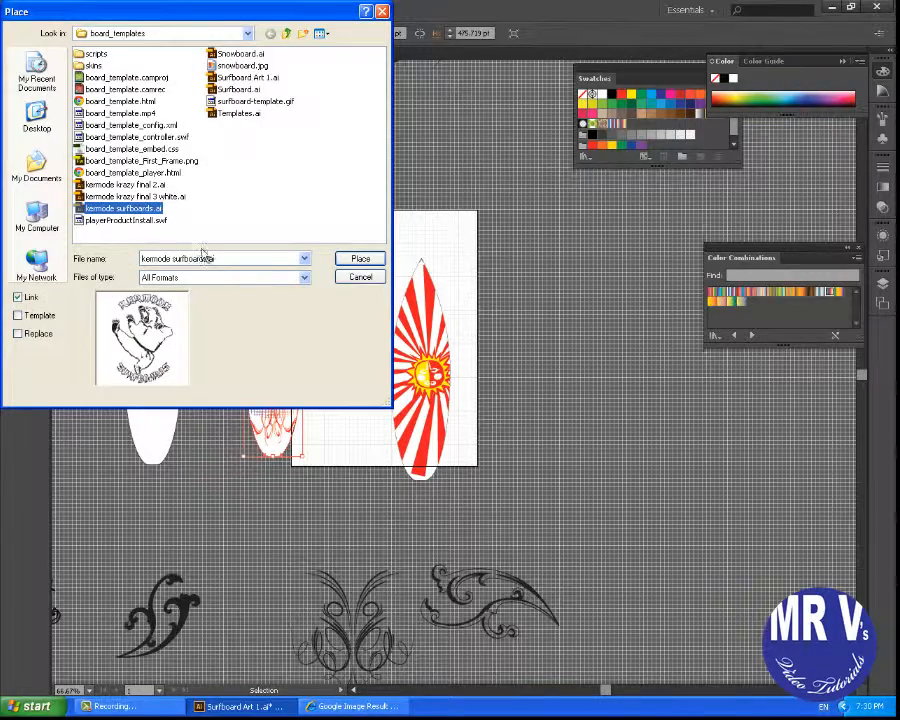
click(360, 260)
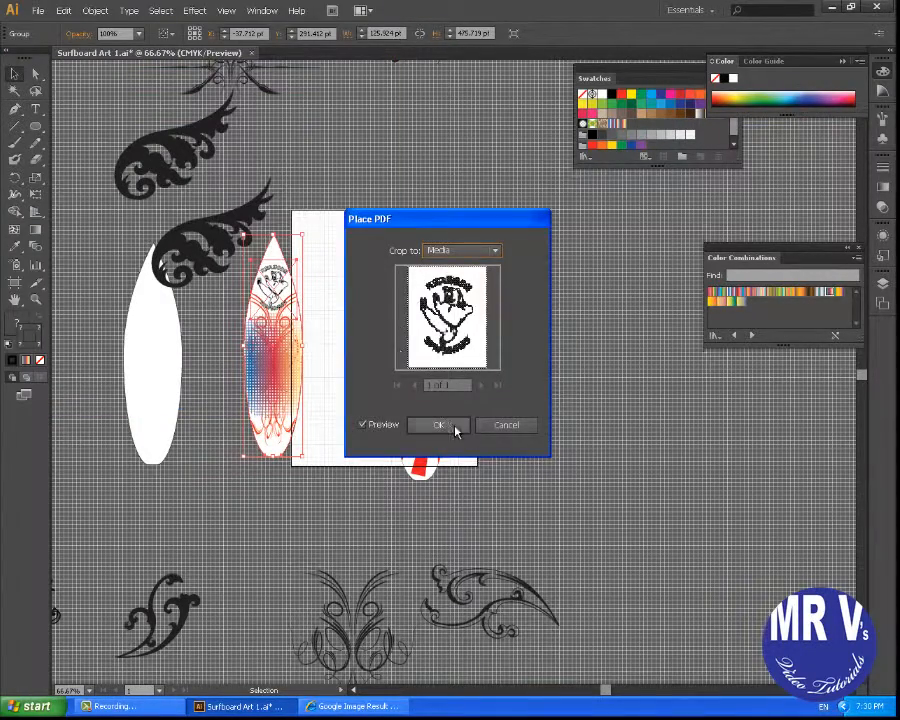
click(443, 426)
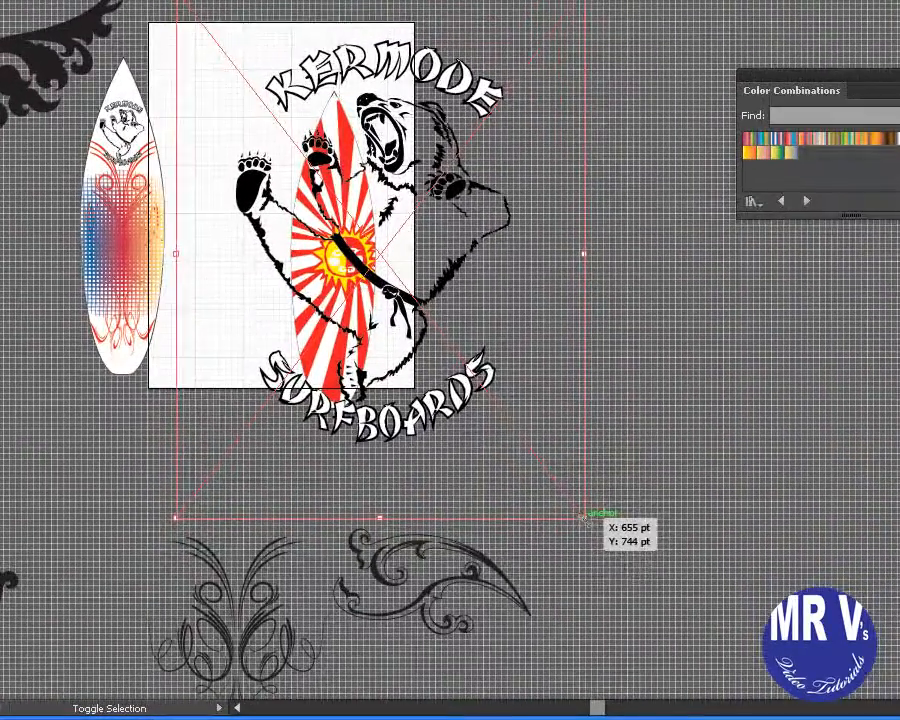
- Shrink the placed Kermode Surfboards logo and position it on the sunburst surfboard, between the nose and the sun face
drag(598, 558, 555, 495)
drag(518, 428, 414, 297)
drag(392, 250, 345, 175)
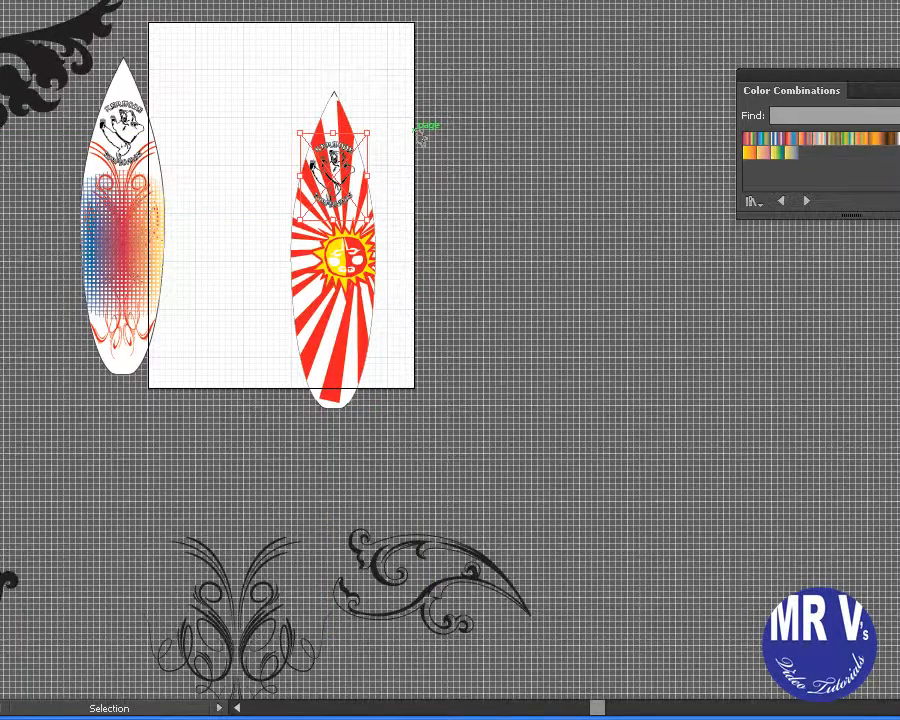
- Move the halftone-grid surfboard onto the artboard, and shift the sunburst surfboard with its logo up inside the page beside it
click(133, 265)
drag(133, 266, 232, 256)
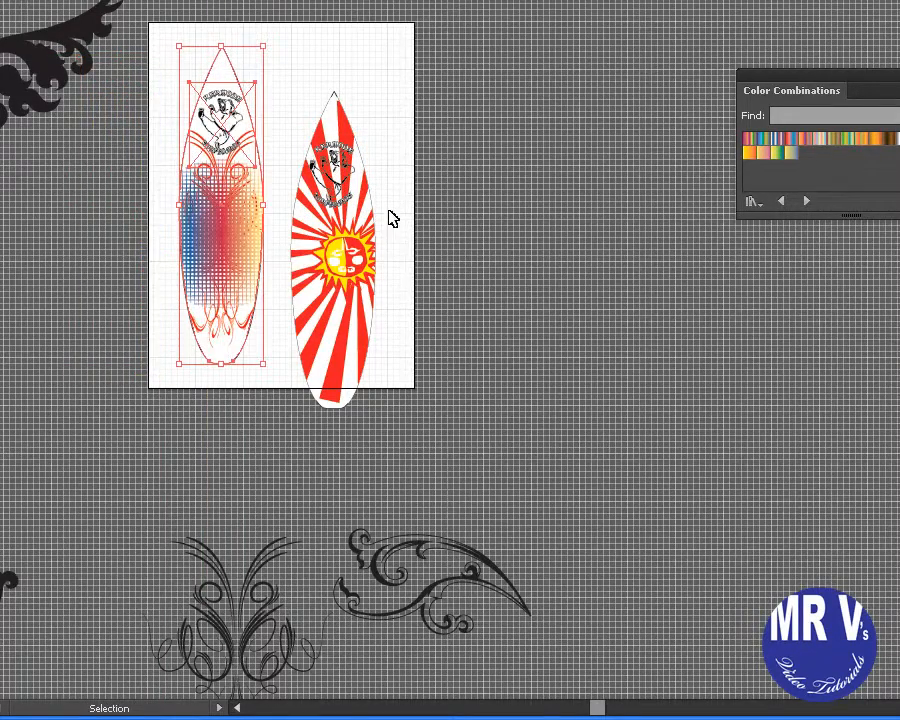
drag(416, 58, 301, 438)
drag(340, 378, 340, 332)
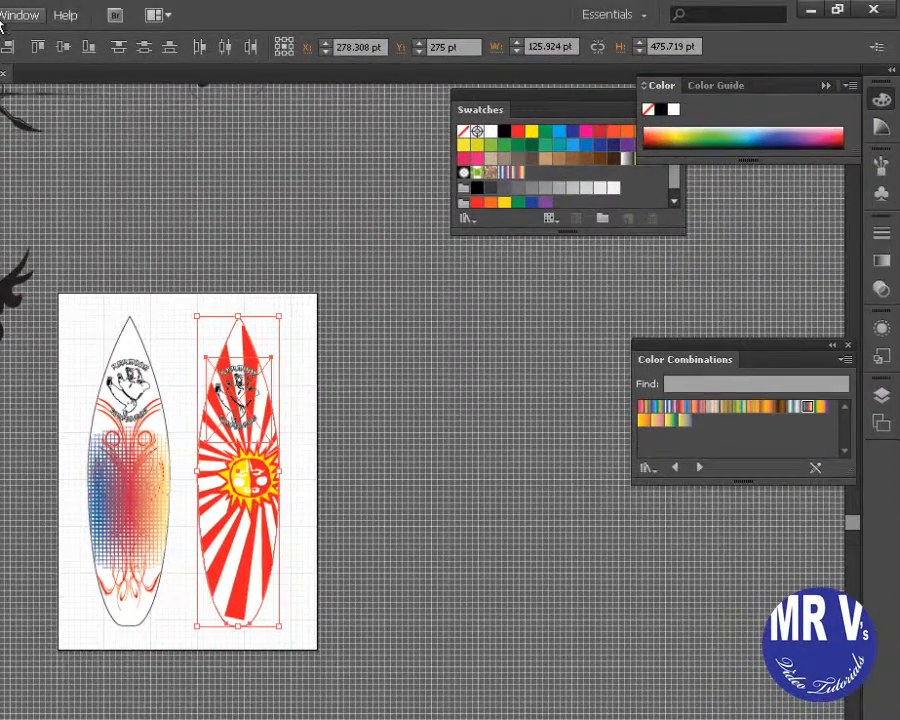
- Reset the Essentials workspace and bring up the document's symbols with their symbol library options
click(3, 18)
mouse_move(14, 78)
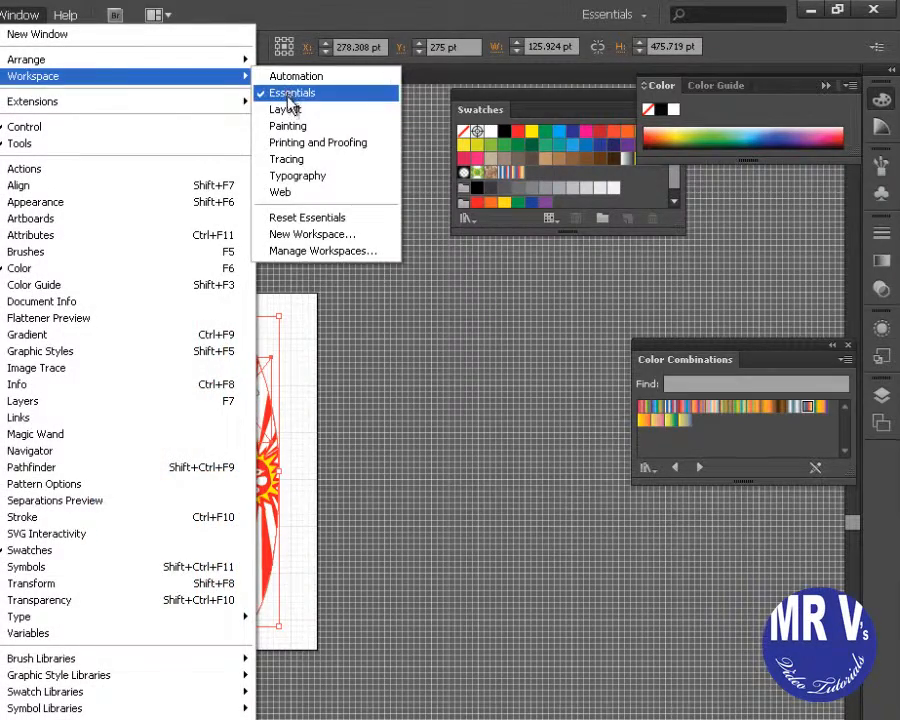
click(300, 219)
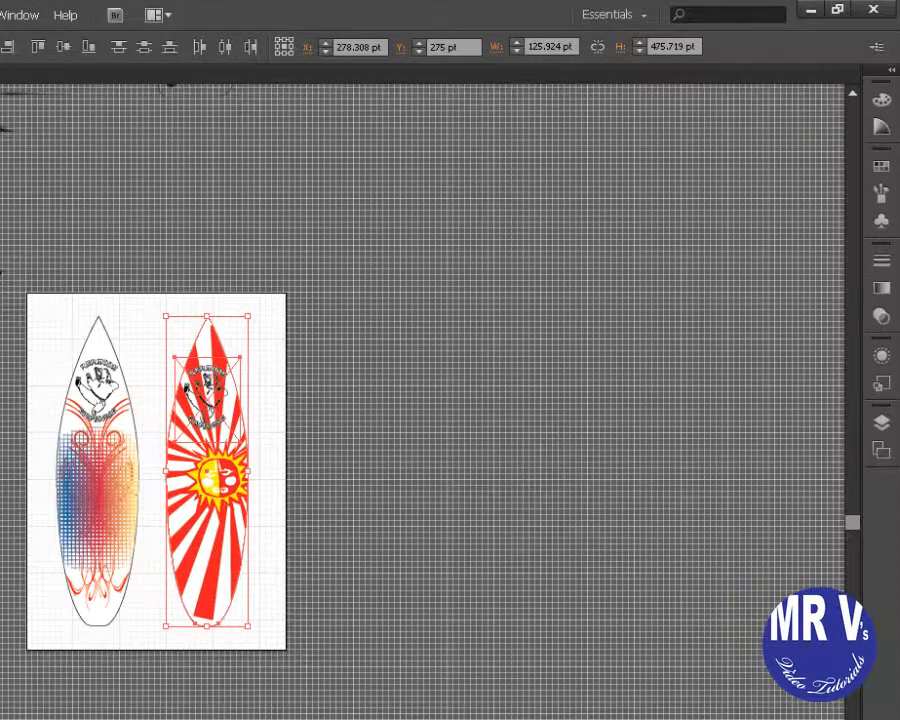
click(883, 169)
click(765, 153)
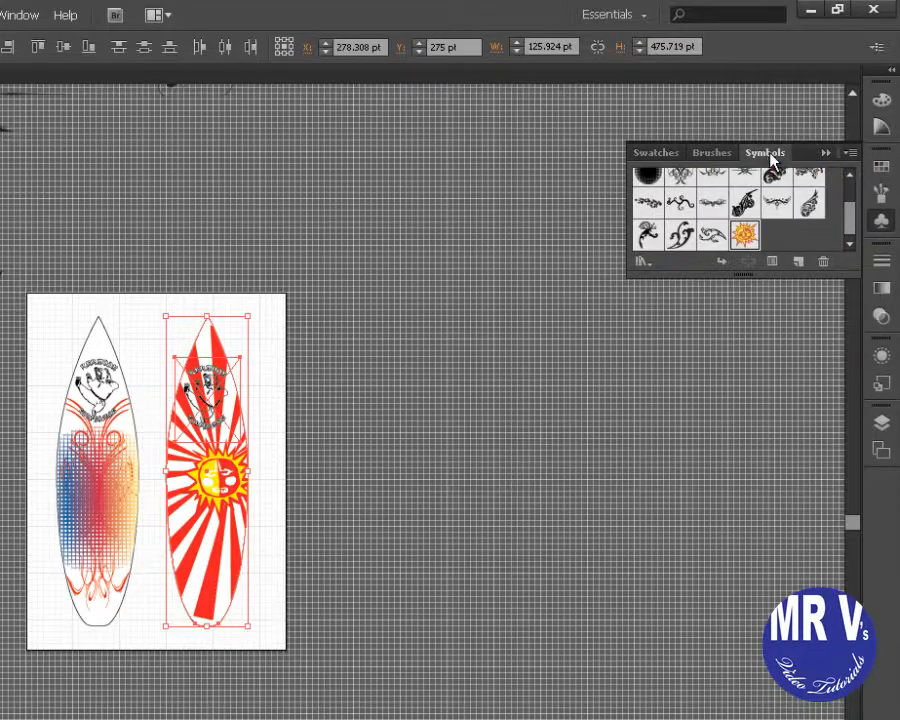
click(641, 262)
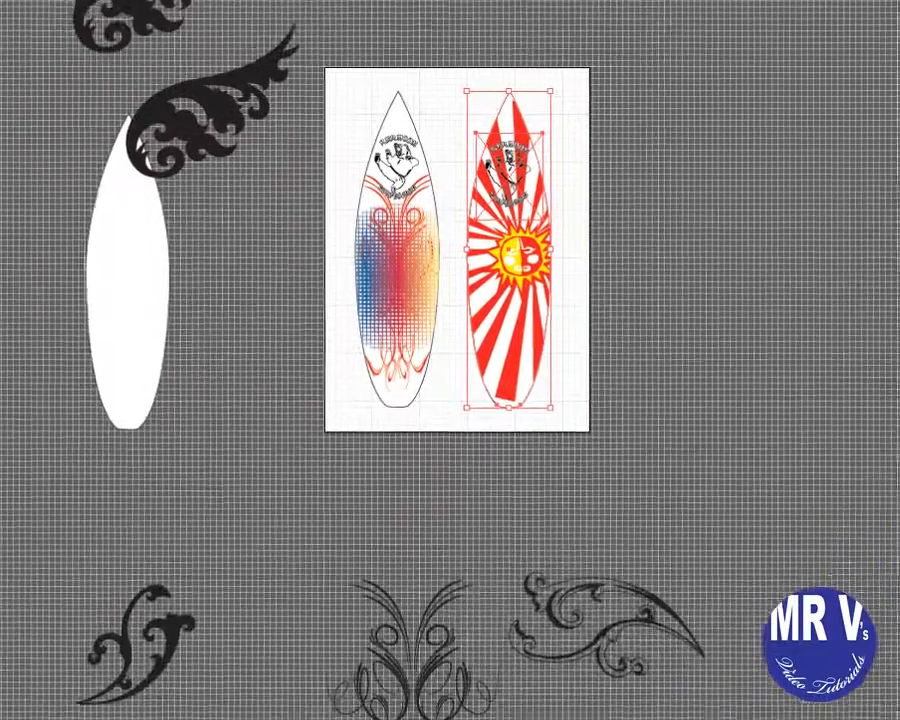
- Isolate the nested group inside the clipped sunburst that holds the short red ray at the surfboard's tail, and select that ray
key(z)
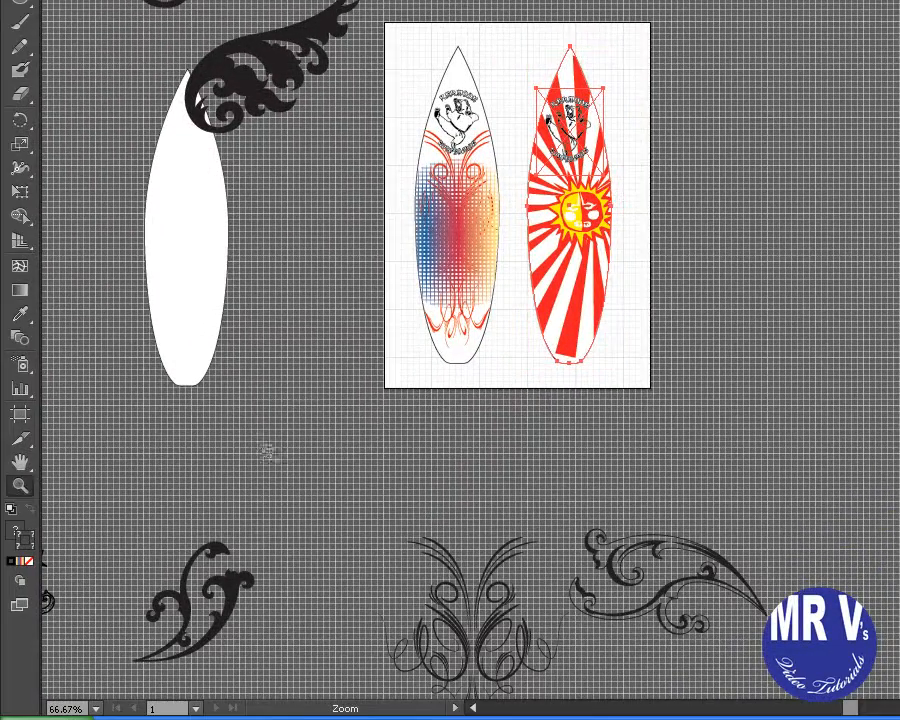
click(504, 388)
click(601, 296)
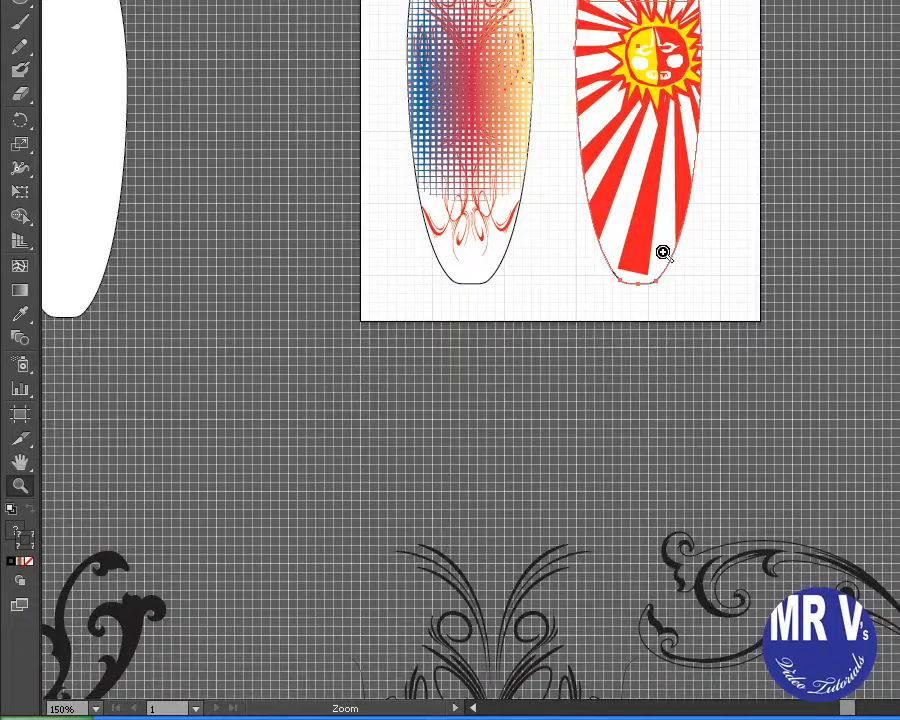
click(663, 252)
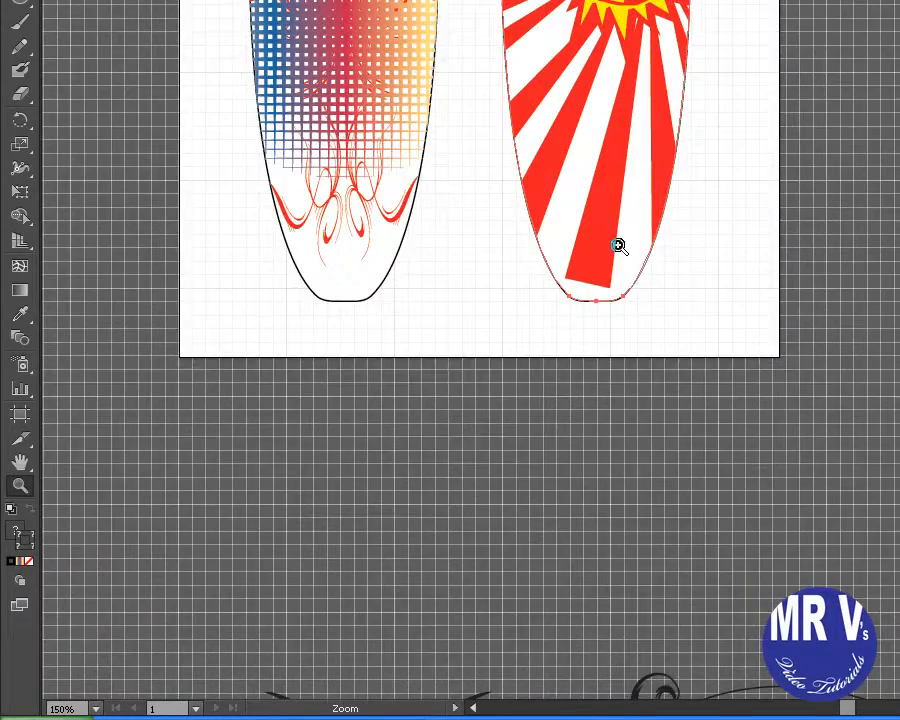
click(600, 250)
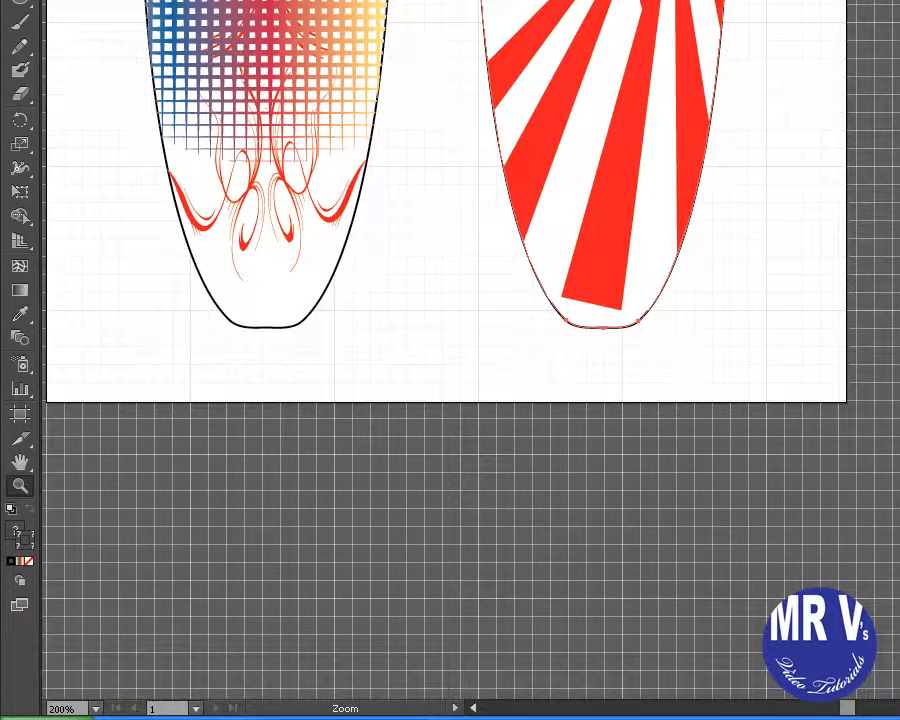
key(v)
click(574, 298)
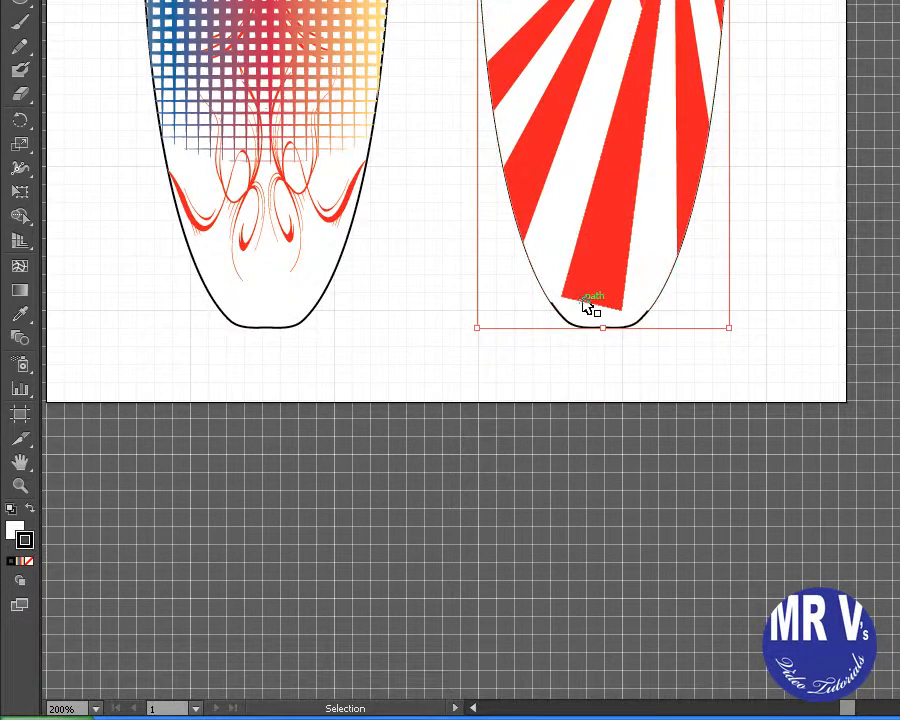
double_click(584, 301)
double_click(581, 299)
double_click(575, 297)
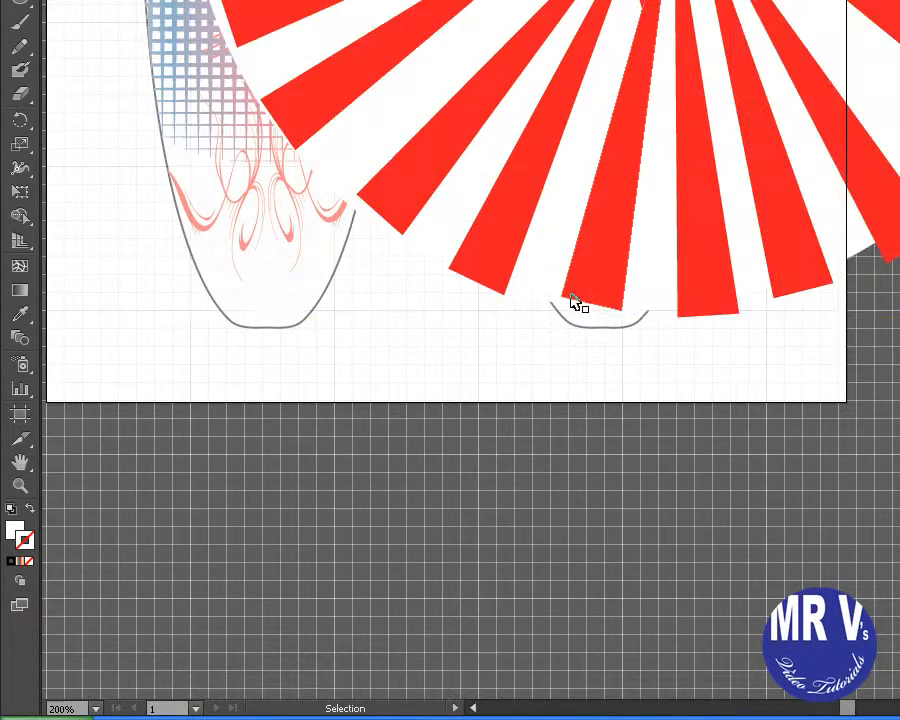
click(575, 300)
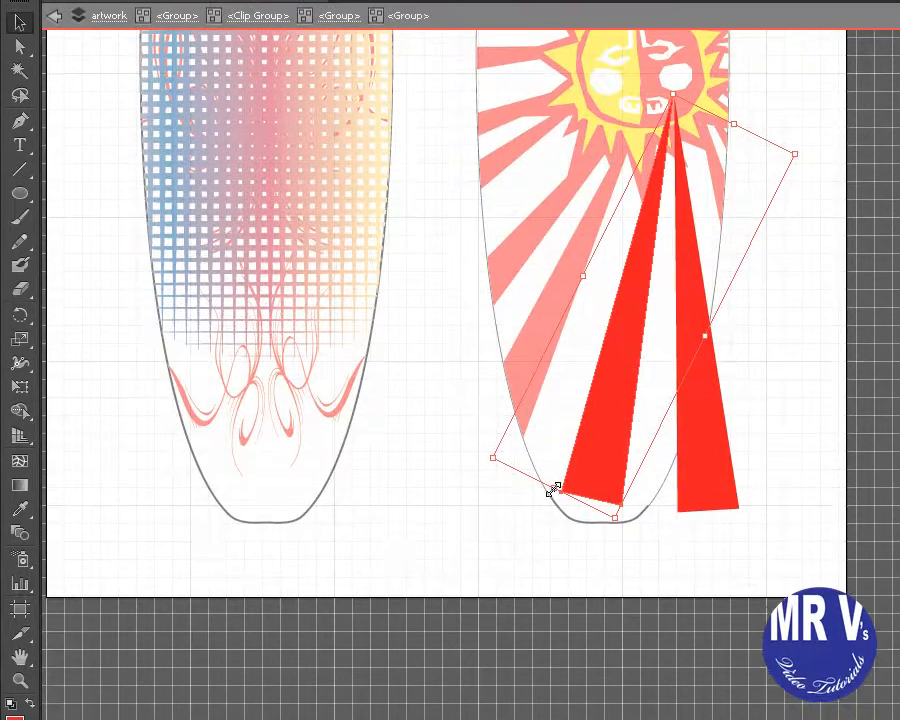
- Stretch the short red ray until it extends past the tail outline of the sunburst surfboard, and exit all isolation levels
drag(550, 294, 543, 319)
drag(543, 597, 541, 595)
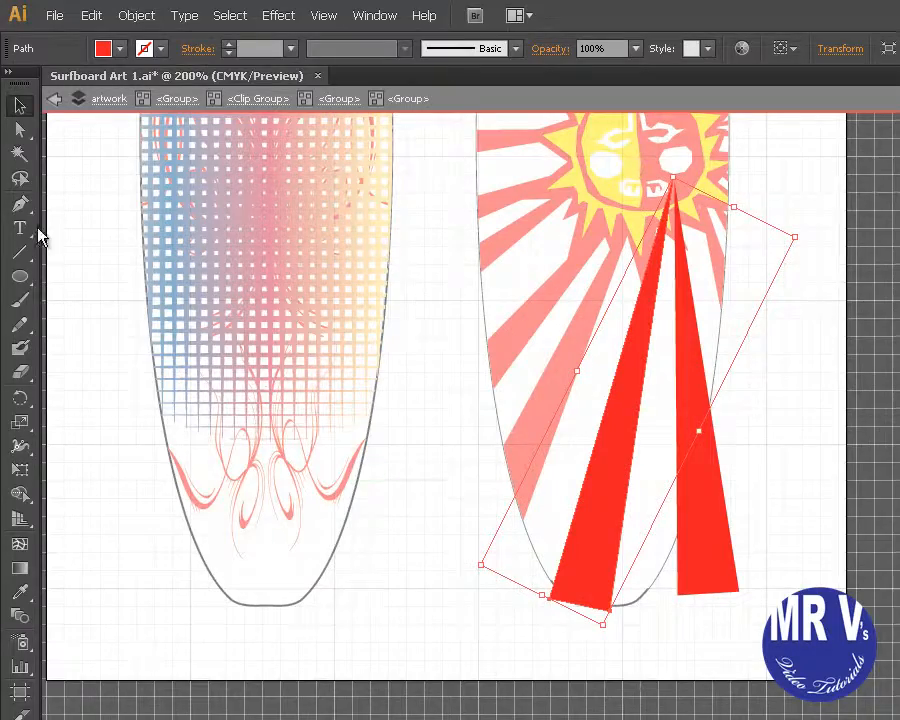
click(52, 99)
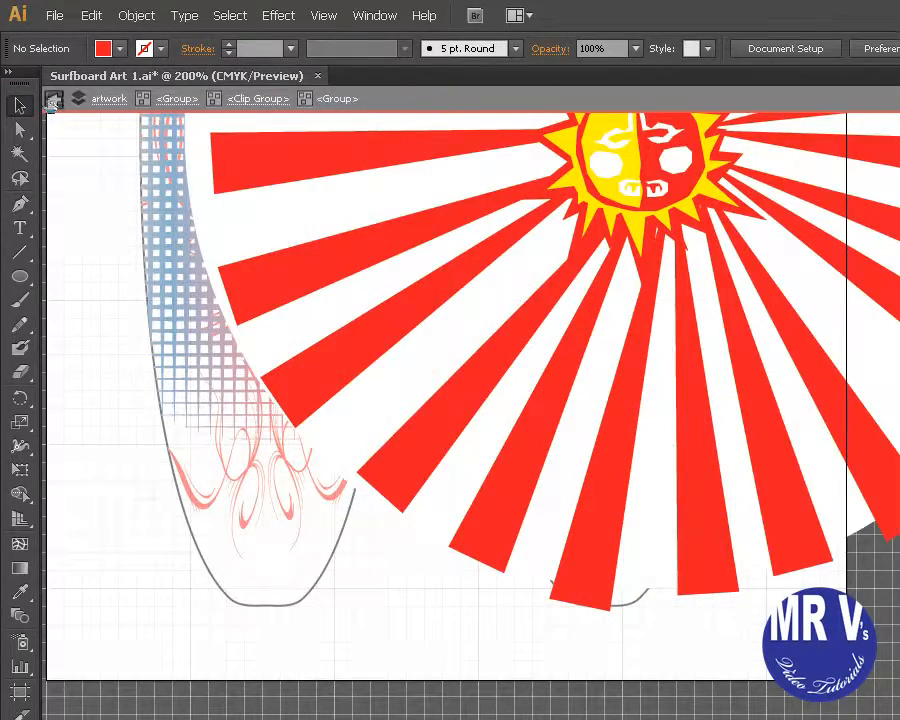
click(52, 100)
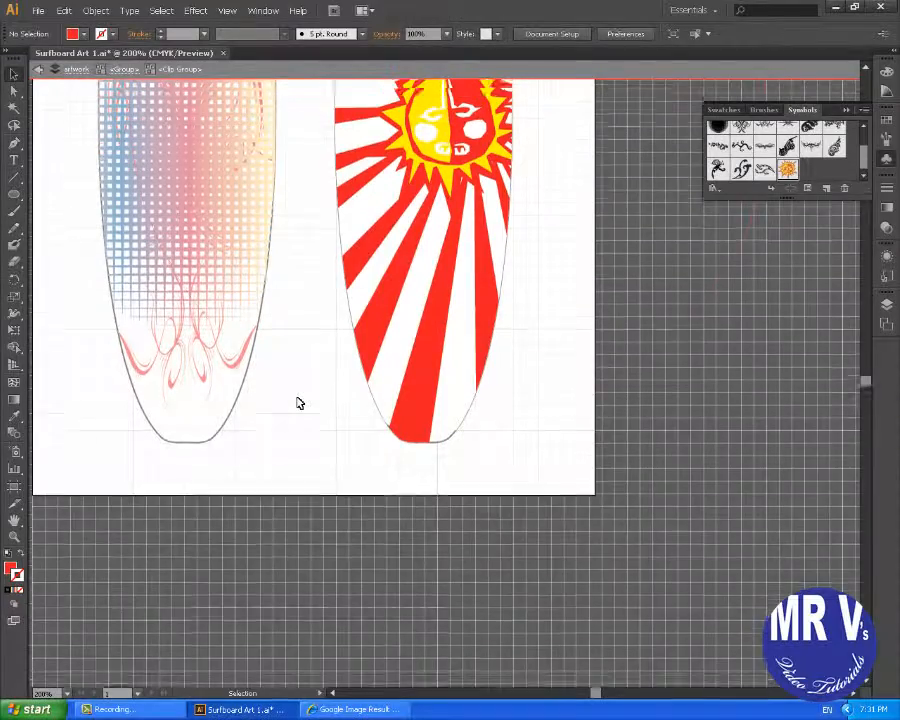
scroll(300, 403, up, 5)
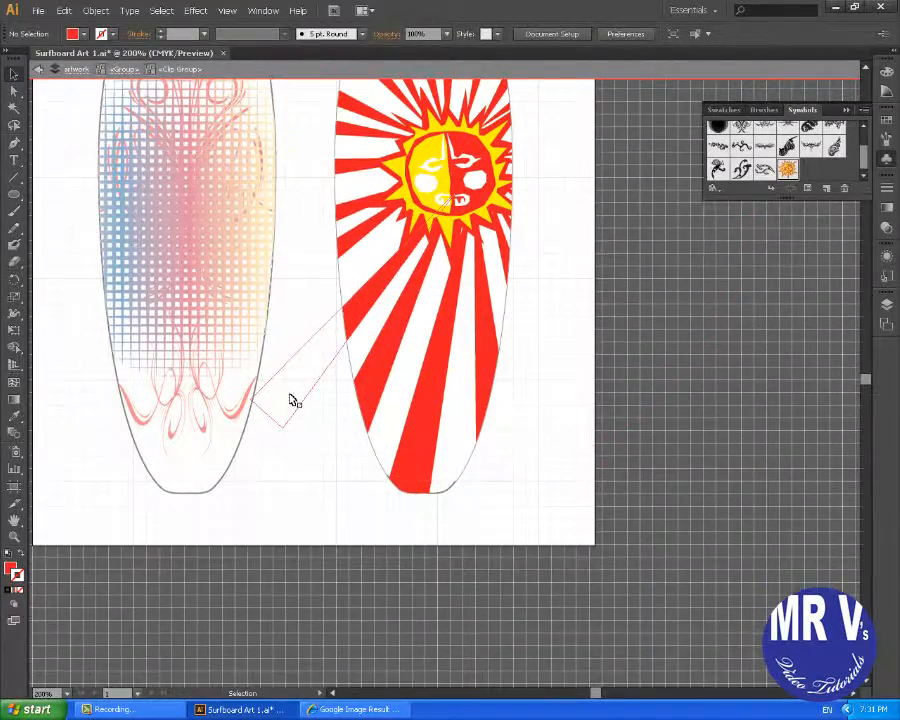
scroll(293, 393, up, 1)
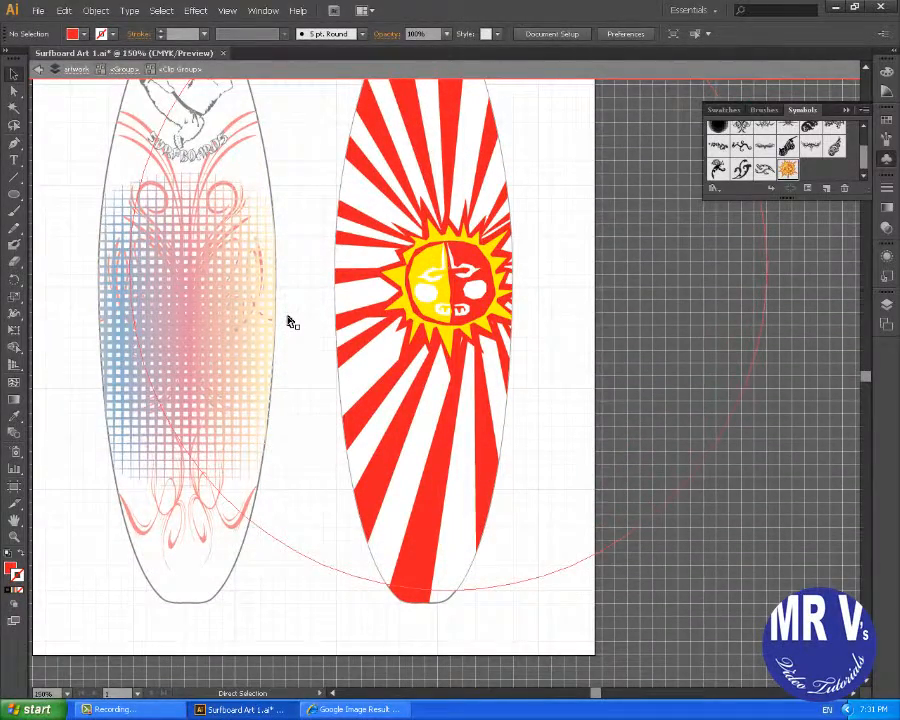
key(ctrl+minus)
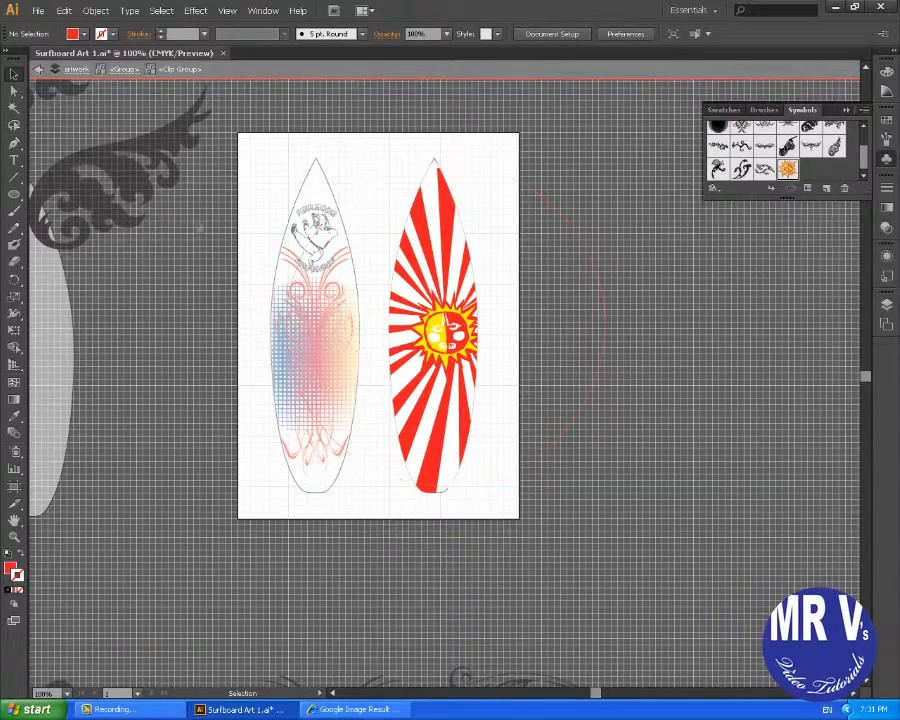
key(Escape)
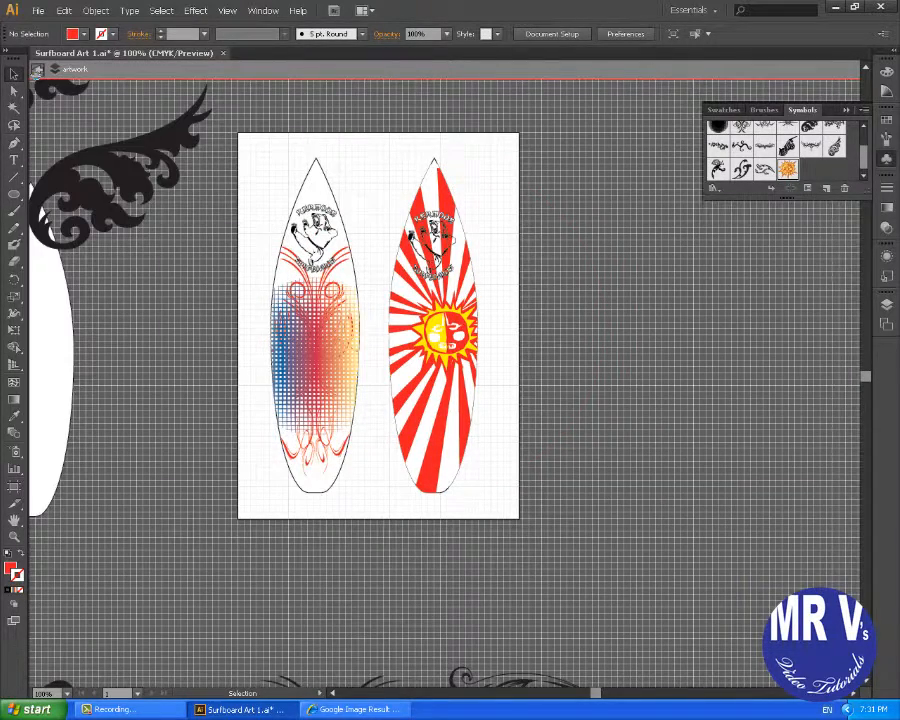
key(Escape)
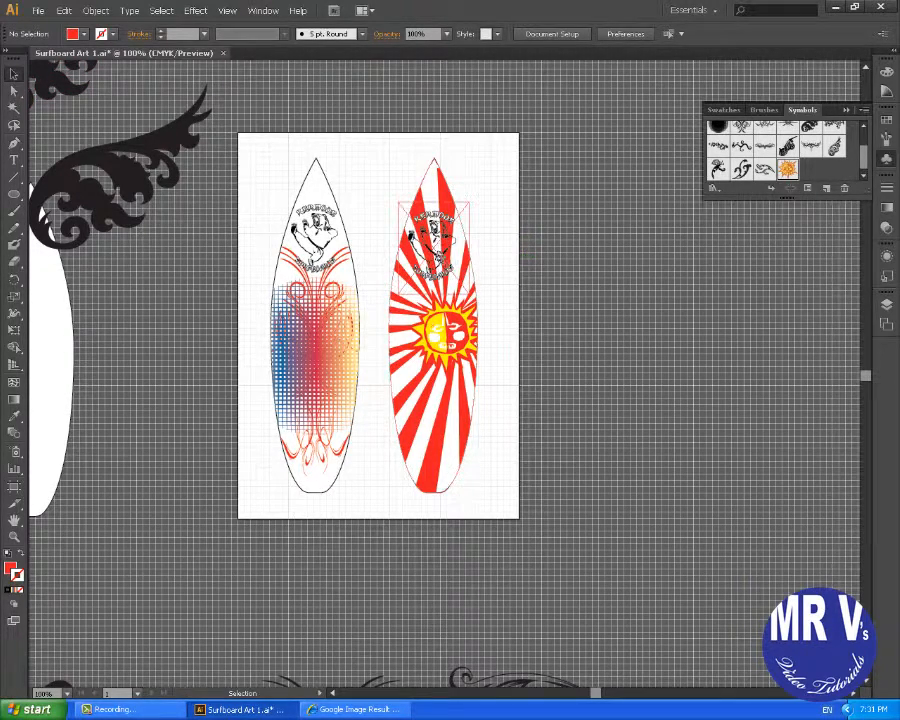
- Enlarge the Kermode Surfboards logo slightly on the sunburst surfboard, fit the artboard in the window and clear the selection
click(311, 182)
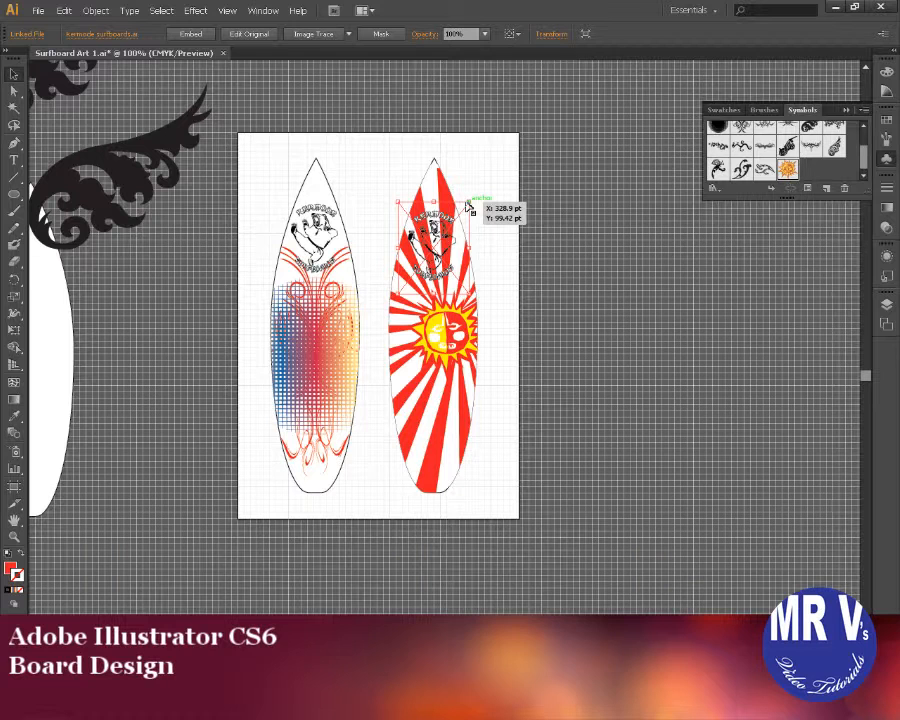
drag(470, 208, 476, 195)
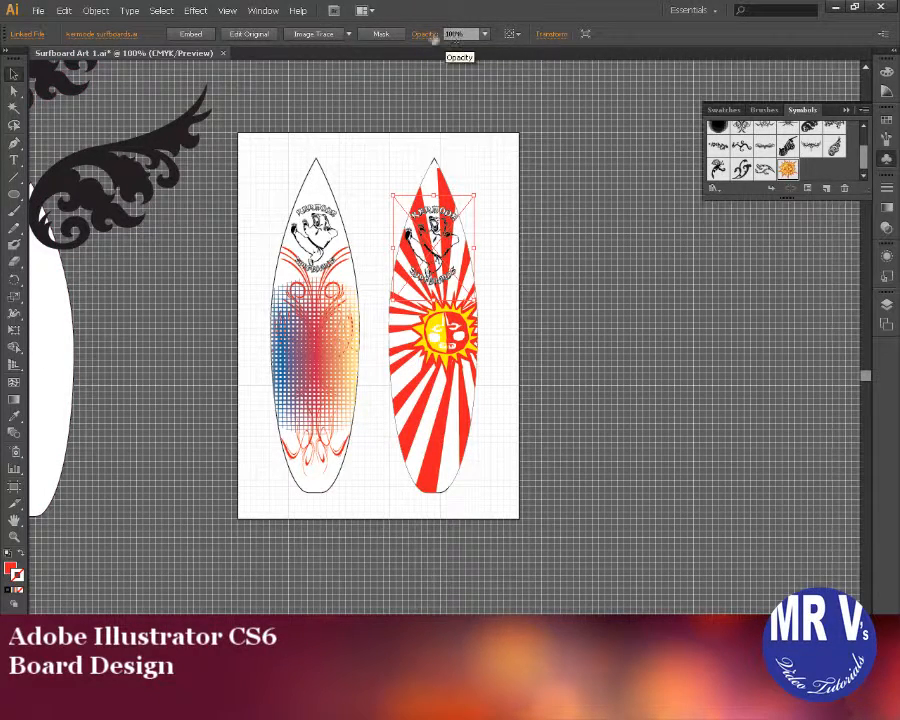
click(263, 11)
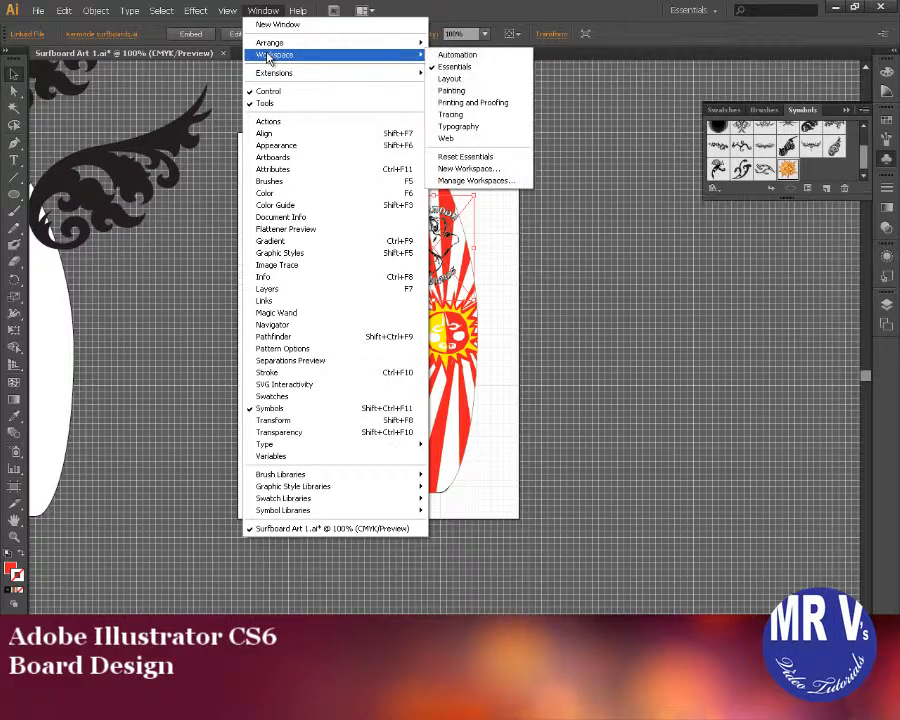
mouse_move(229, 12)
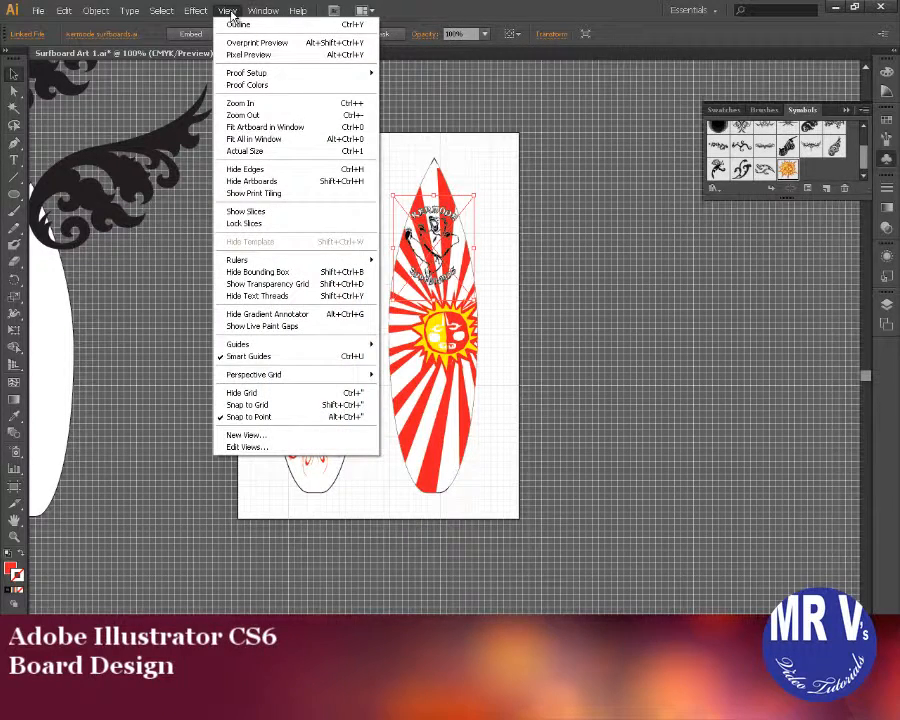
click(246, 128)
click(628, 268)
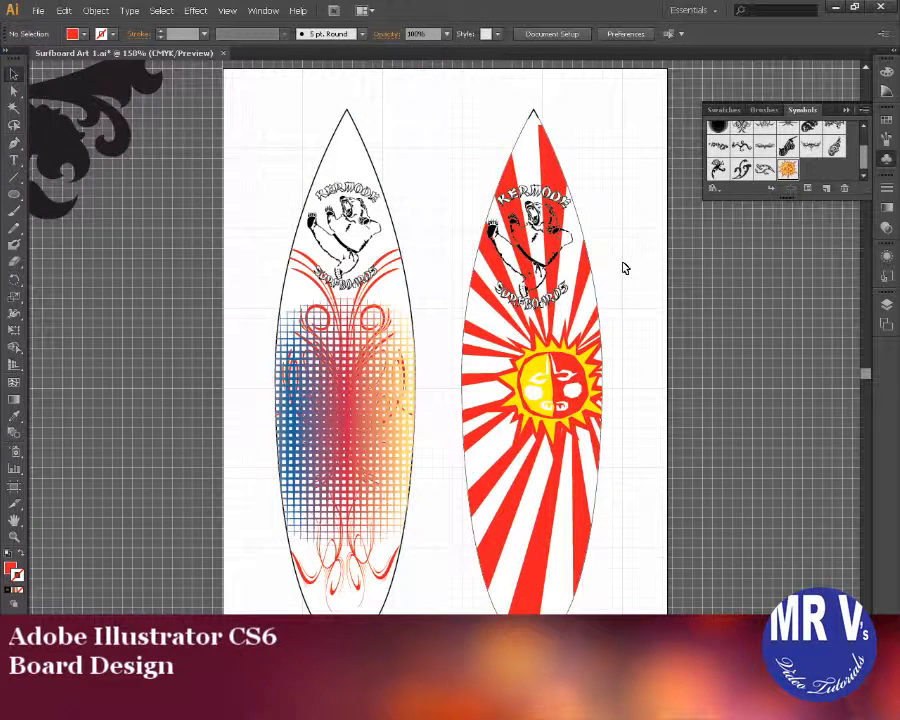